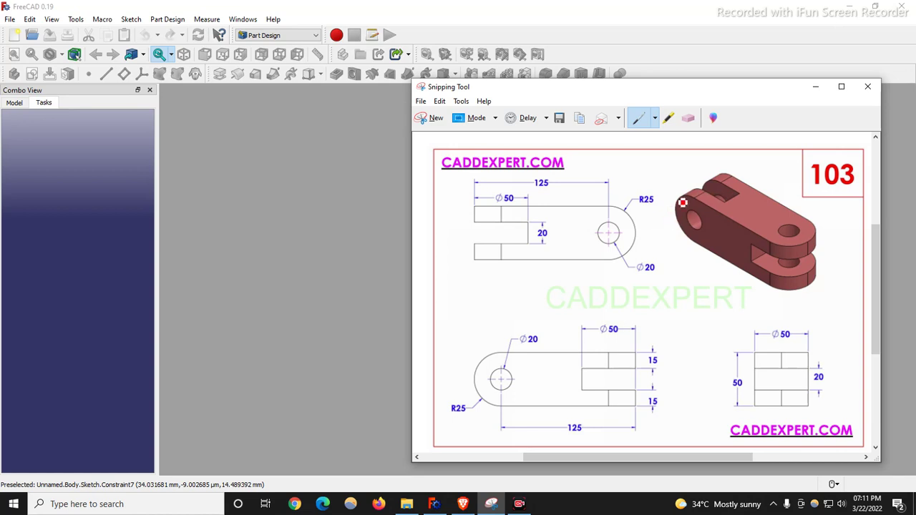
Circle the isometric view on reference drawing 103 with the pen, erase the mark and switch to FreeCAD.
mouse_move(674, 169)
left_mouse_down()
mouse_move(657, 256)
mouse_move(807, 303)
mouse_move(806, 208)
mouse_move(663, 164)
left_mouse_up()
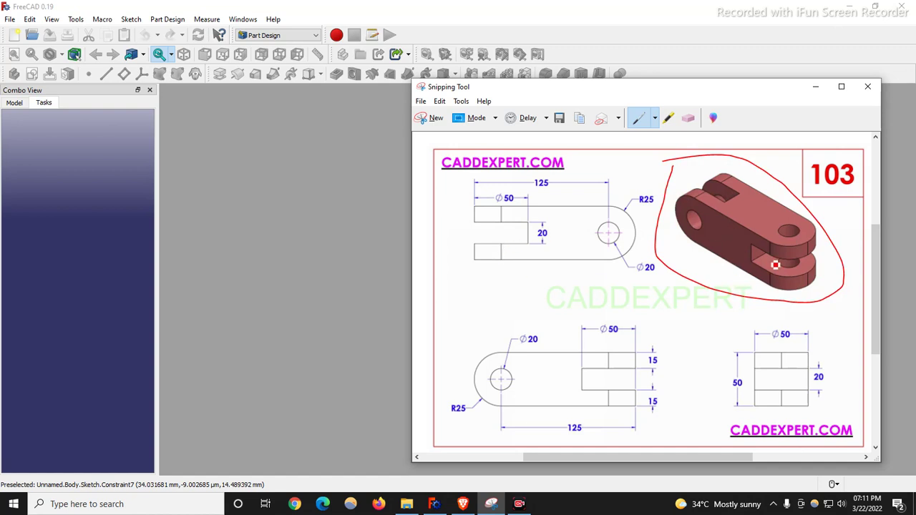
left_click(688, 119)
left_click(731, 155)
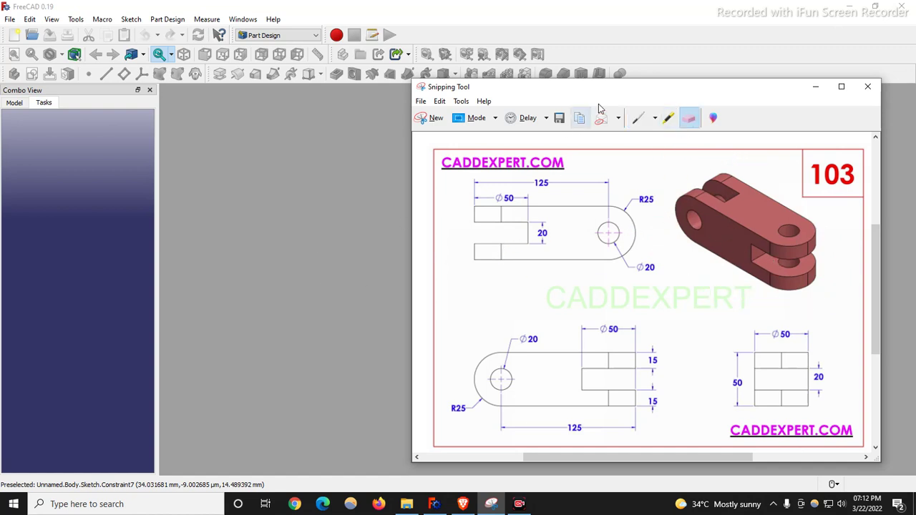
left_click_drag(602, 94, 915, 78)
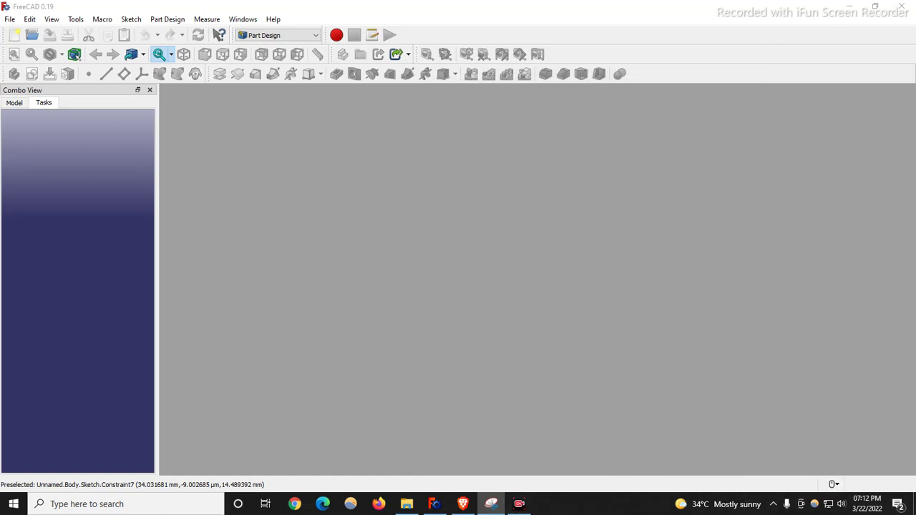
left_click(309, 214)
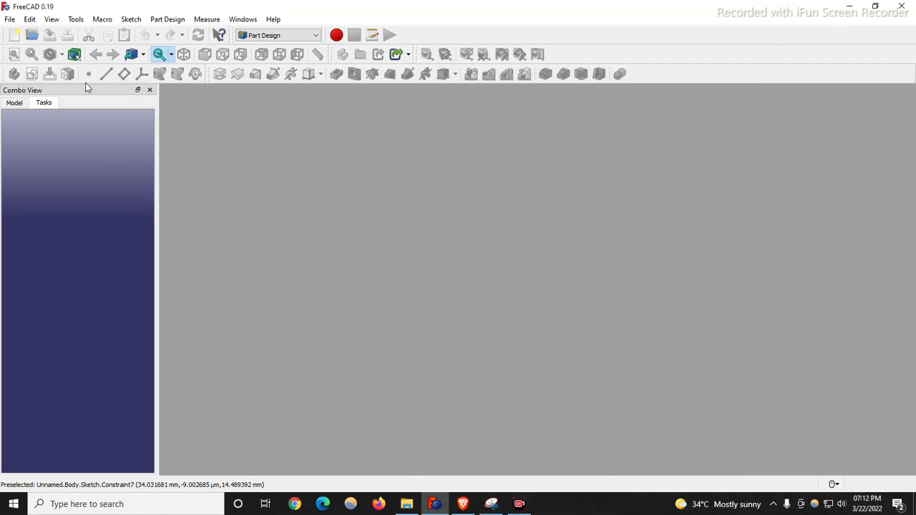
Create a new document with a body and start a sketch on the XZ plane, consulting the reference drawing.
left_click(13, 35)
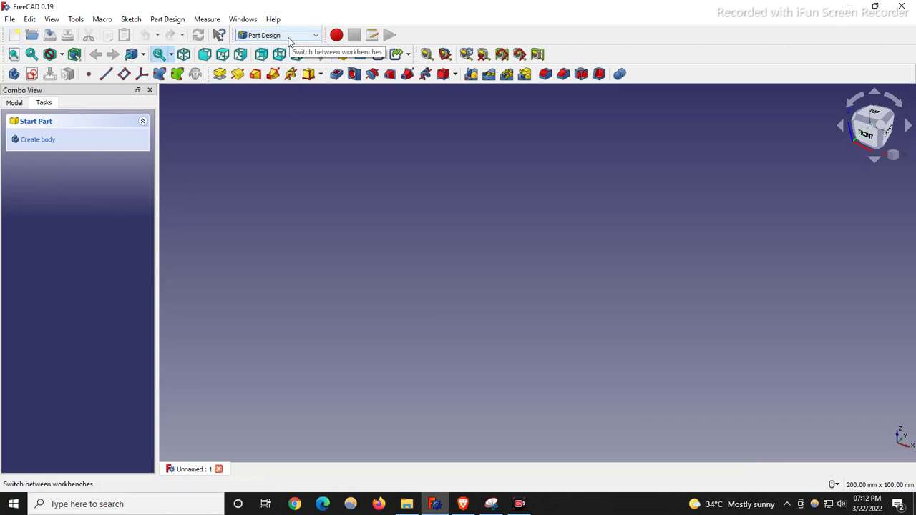
left_click(48, 142)
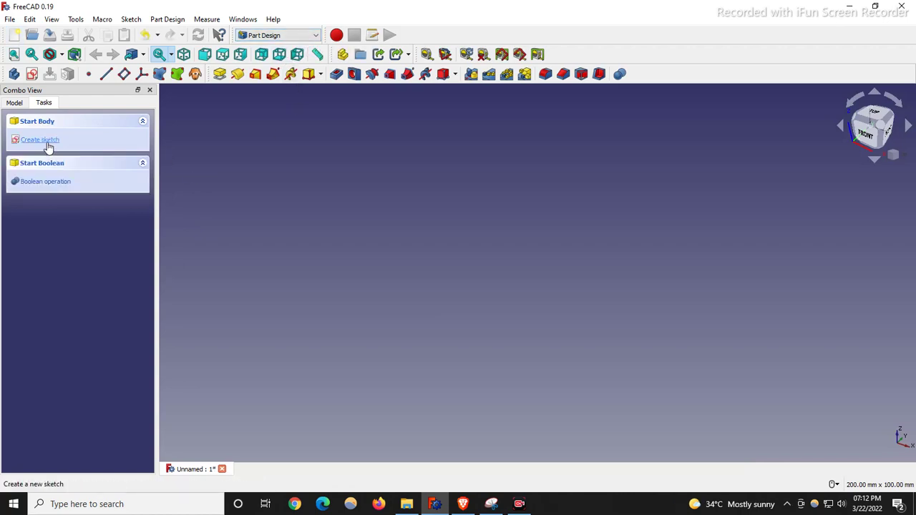
left_click(47, 143)
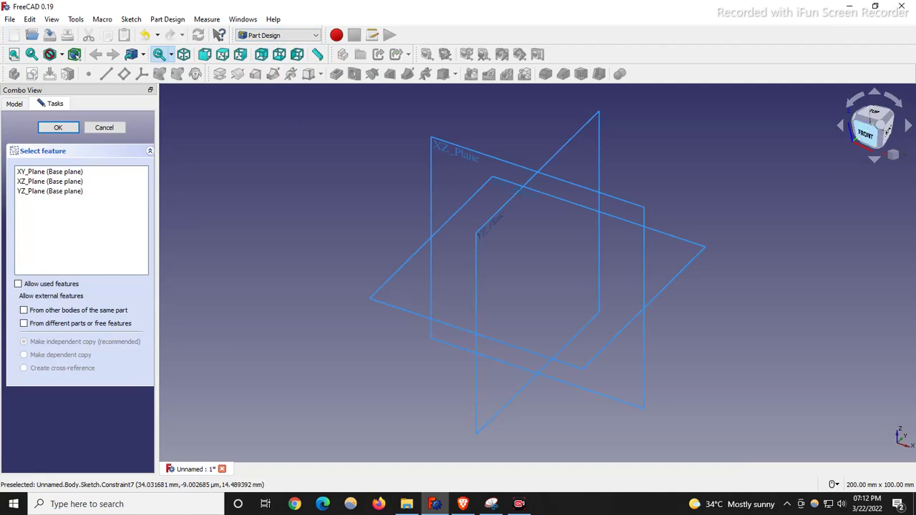
left_click(491, 504)
left_click_drag(552, 225, 538, 110)
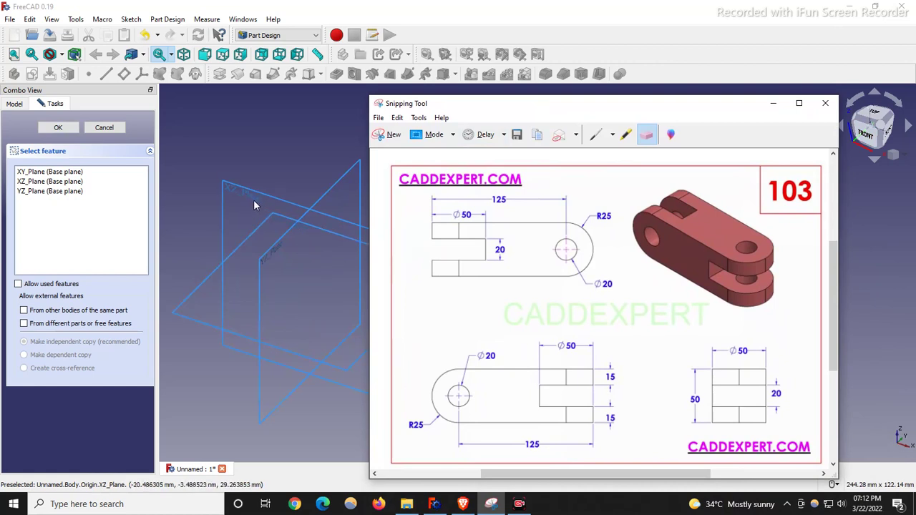
left_click(258, 195)
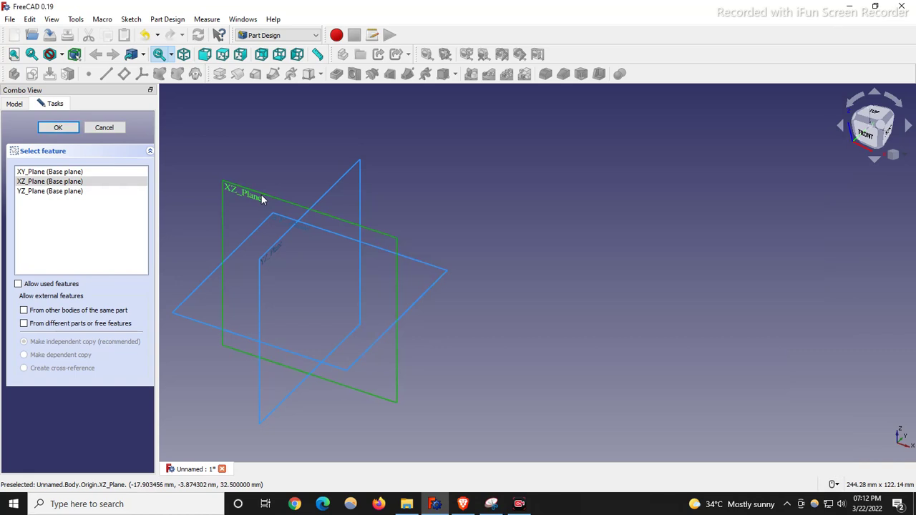
left_click(58, 128)
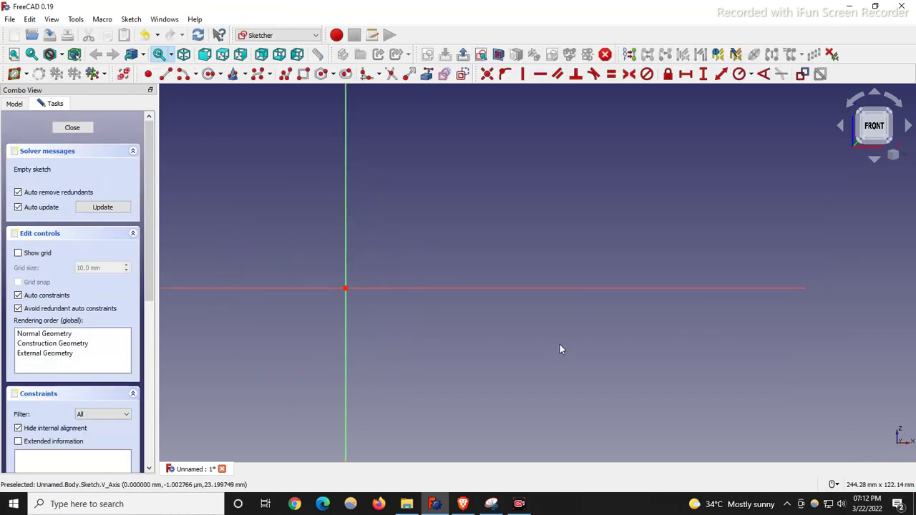
scroll(559, 343, "down", 3)
scroll(417, 291, "up", 3)
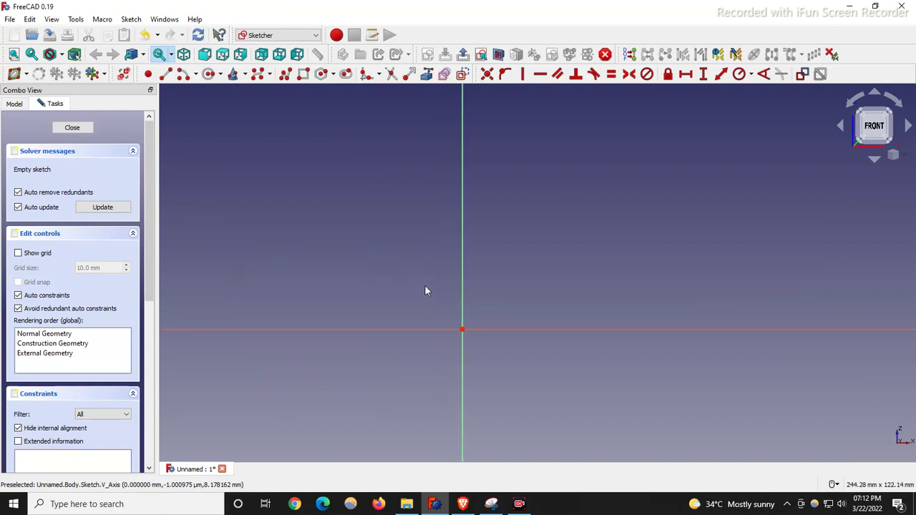
scroll(559, 263, "down", 2)
scroll(433, 303, "up", 2)
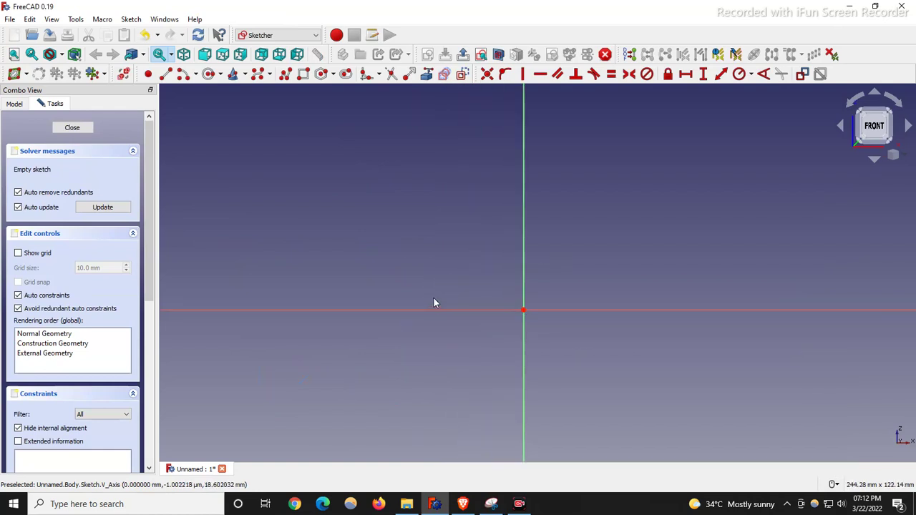
scroll(424, 302, "down", 2)
scroll(501, 304, "up", 2)
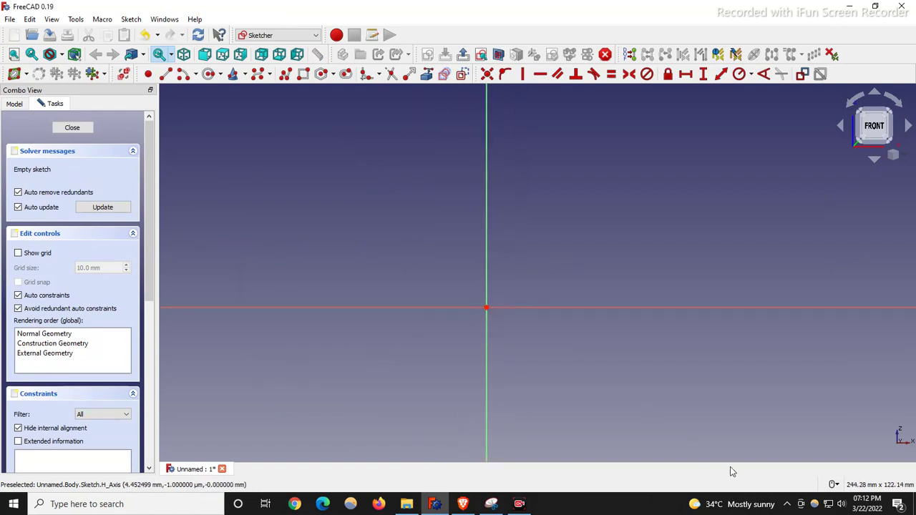
Examine the front view with the R25 end on the reference drawing, circling the view and its hole before erasing the marks.
left_click(491, 504)
scroll(313, 267, "down", 3)
left_click_drag(495, 105, 614, 121)
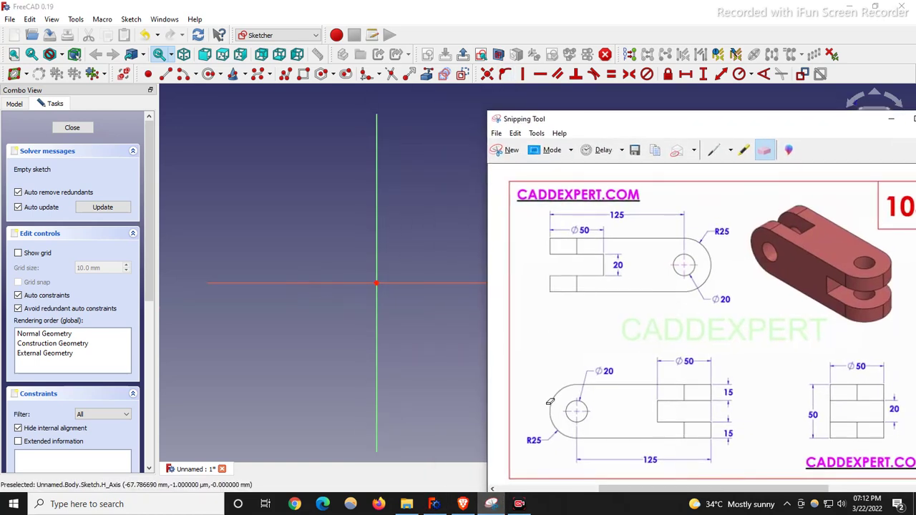
left_click(713, 150)
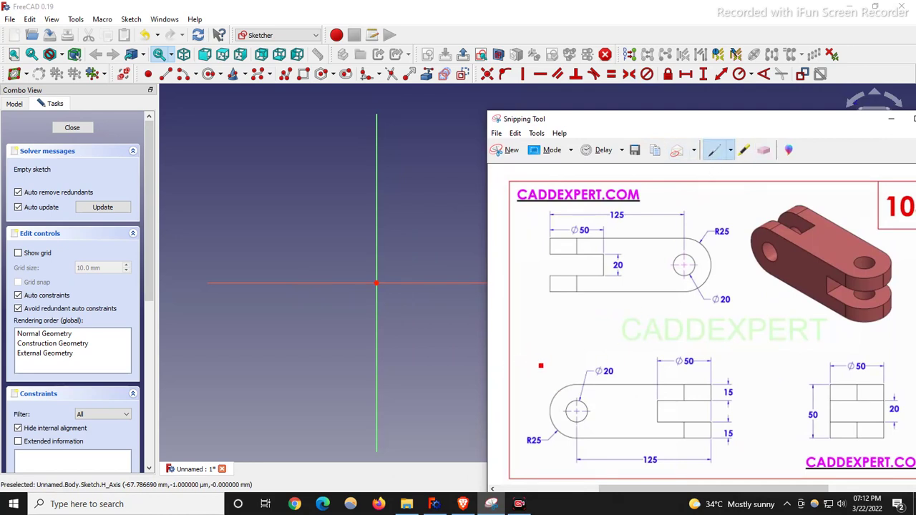
mouse_move(522, 350)
left_mouse_down()
mouse_move(531, 445)
mouse_move(692, 474)
mouse_move(688, 352)
mouse_move(529, 353)
left_mouse_up()
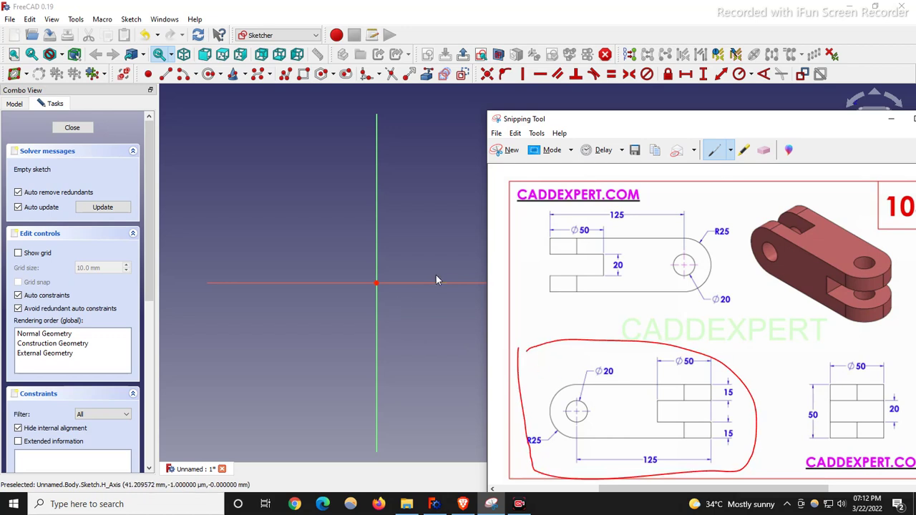
mouse_move(567, 400)
left_mouse_down()
mouse_move(591, 437)
mouse_move(570, 396)
left_mouse_up()
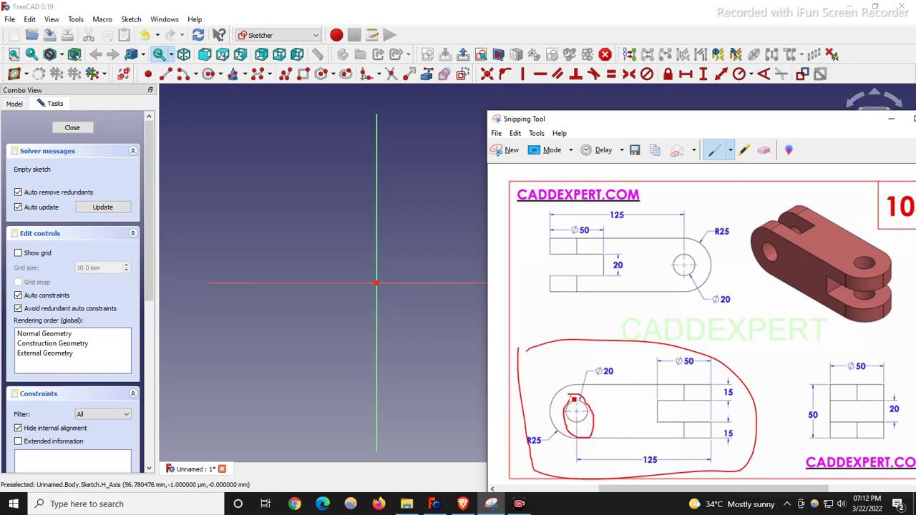
left_click(764, 150)
left_click(647, 345)
left_click(585, 399)
left_click_drag(779, 125, 705, 116)
left_click(817, 110)
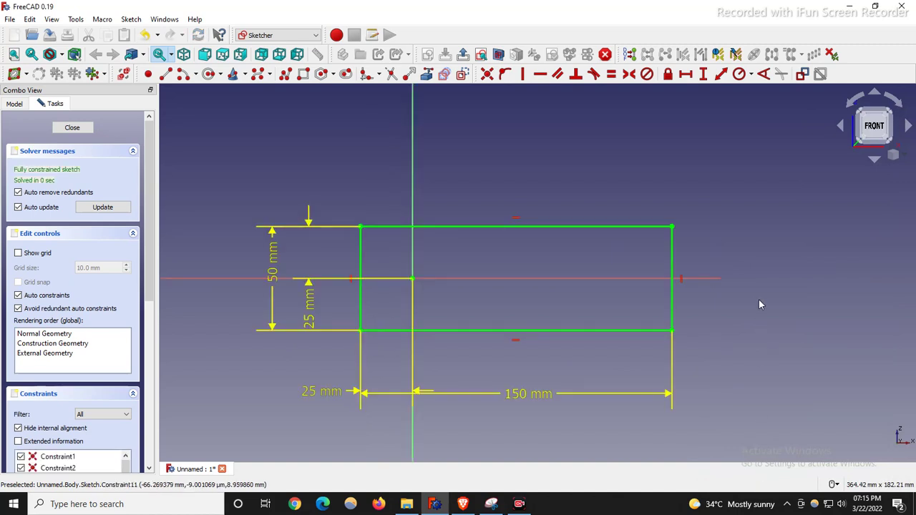
Reposition the horizontal 25 mm and 150 mm dimensions closer to the rectangle's lower edge, on separate levels.
scroll(312, 295, "down", 2)
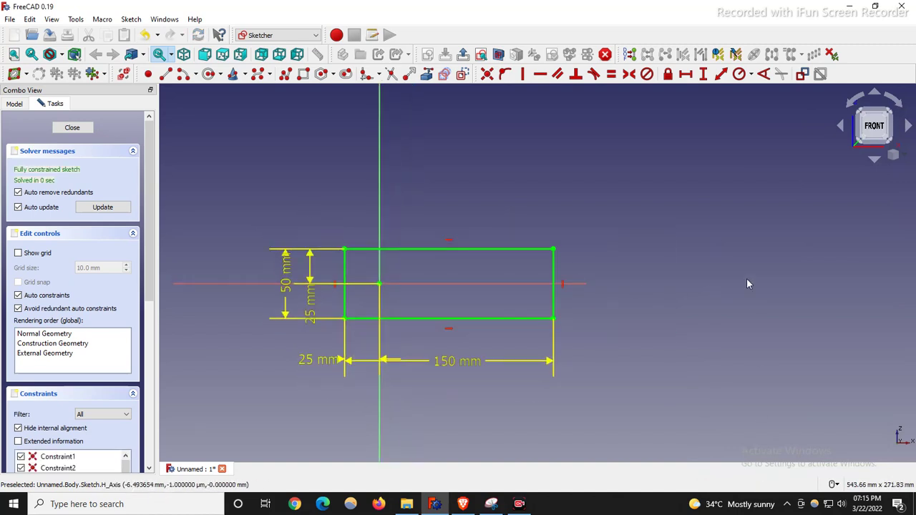
key("0")
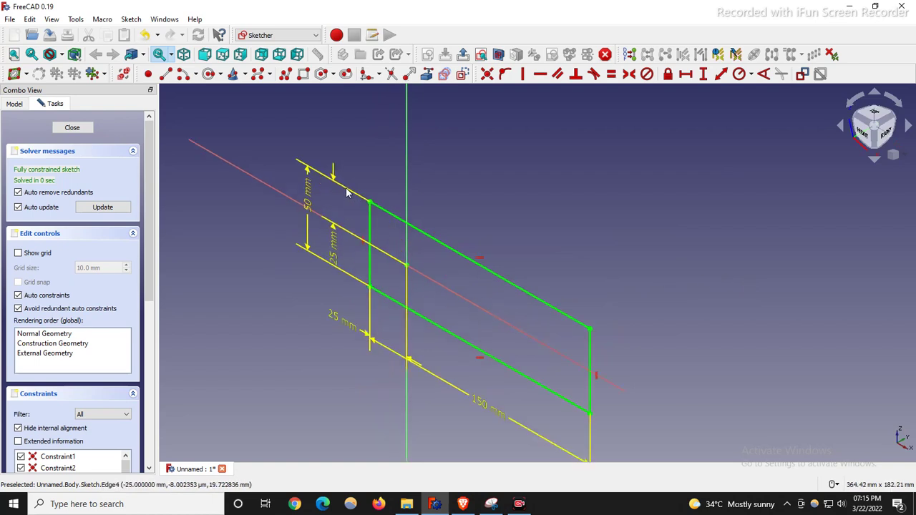
left_click(864, 135)
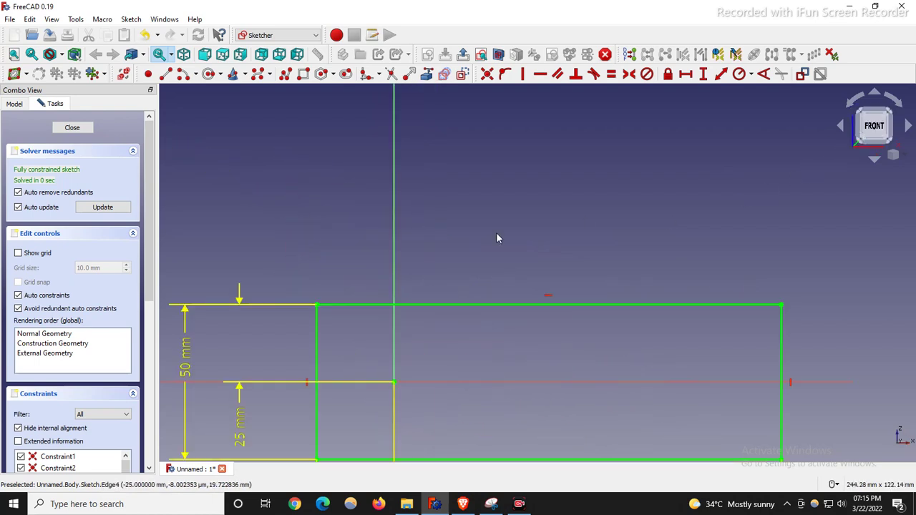
scroll(291, 329, "up", 1)
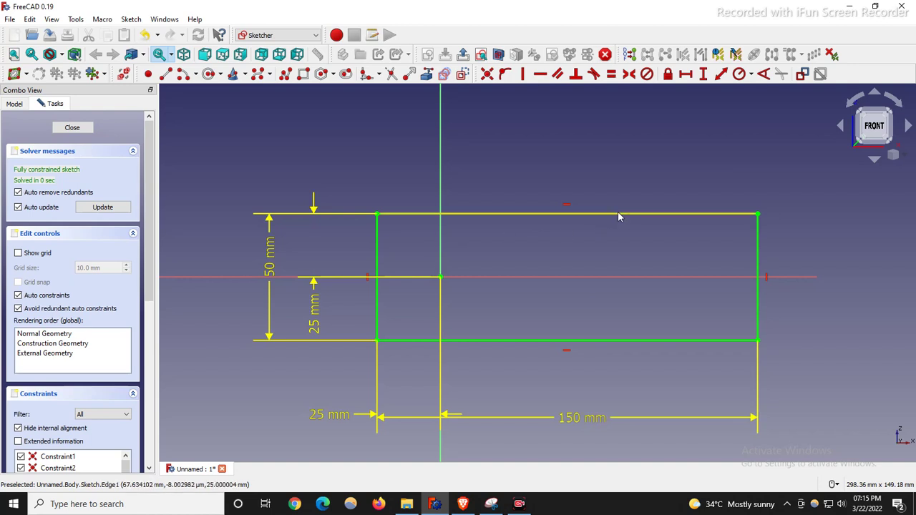
scroll(601, 229, "down", 2)
scroll(617, 199, "up", 2)
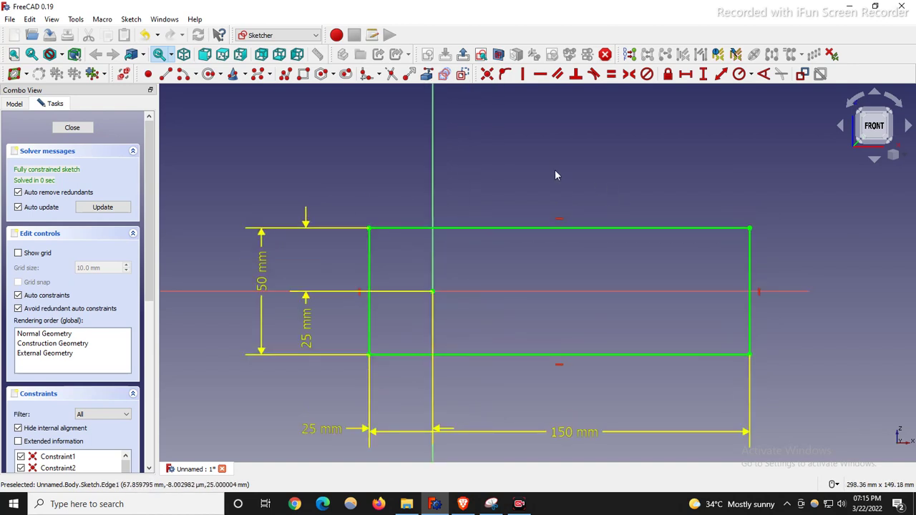
left_click_drag(325, 429, 326, 388)
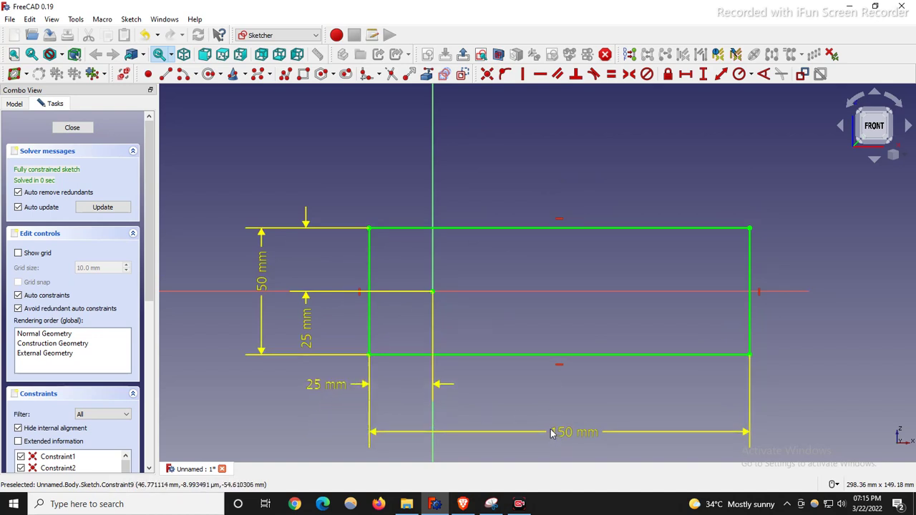
left_click_drag(566, 434, 551, 424)
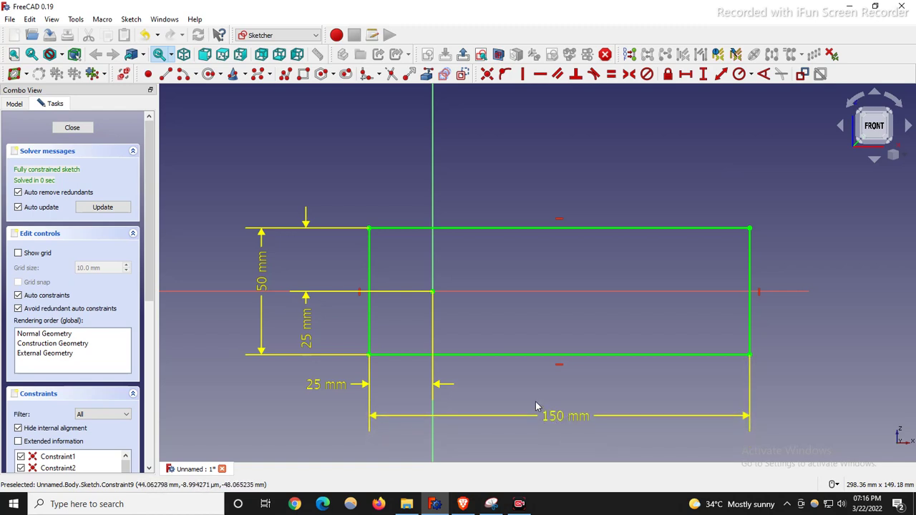
Check the dimensional constraint color in the Sketcher color preferences and leave without changing it.
left_click(29, 19)
left_click(61, 242)
left_click(295, 286)
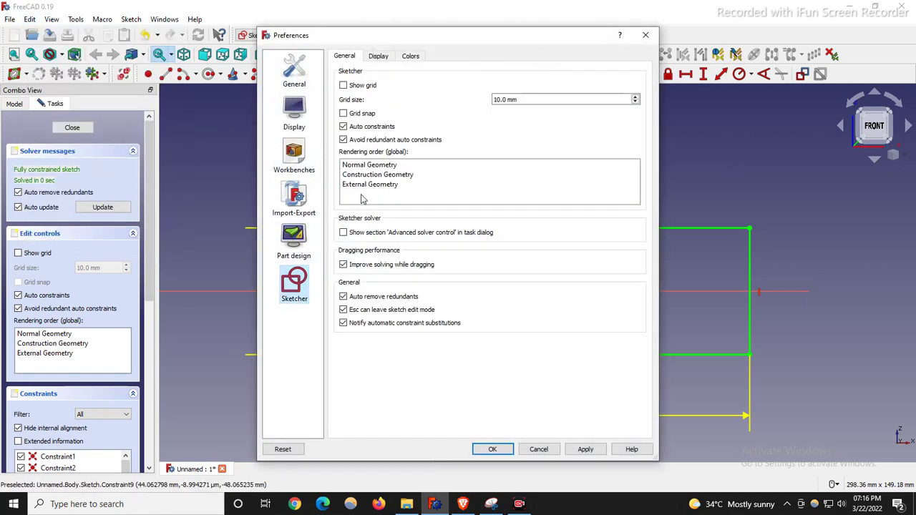
left_click(410, 58)
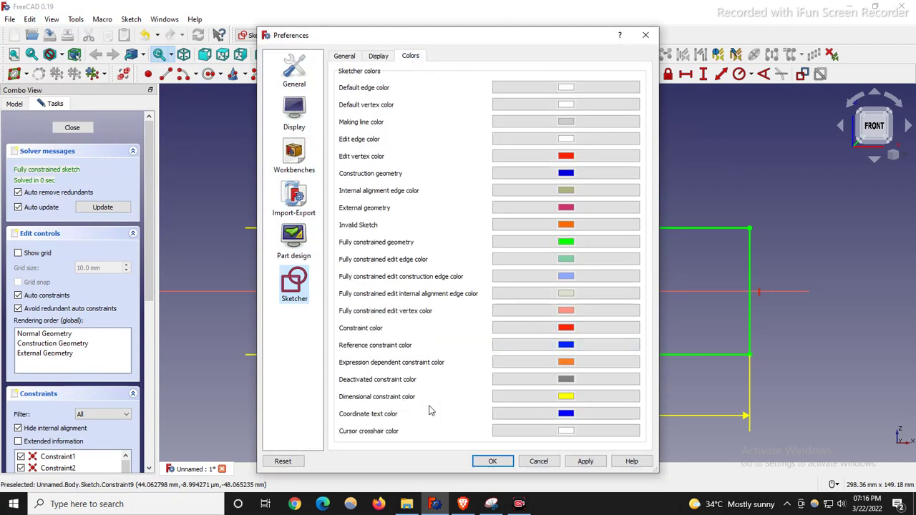
left_click(564, 401)
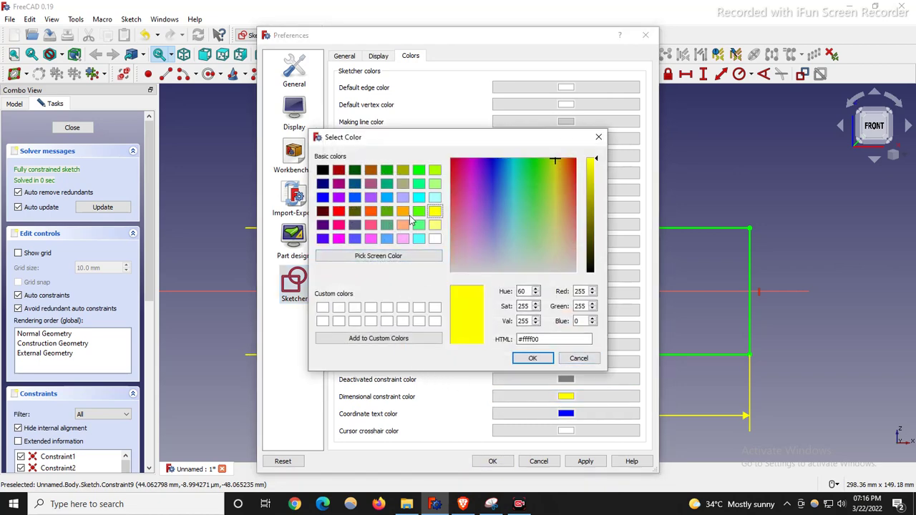
left_click(574, 361)
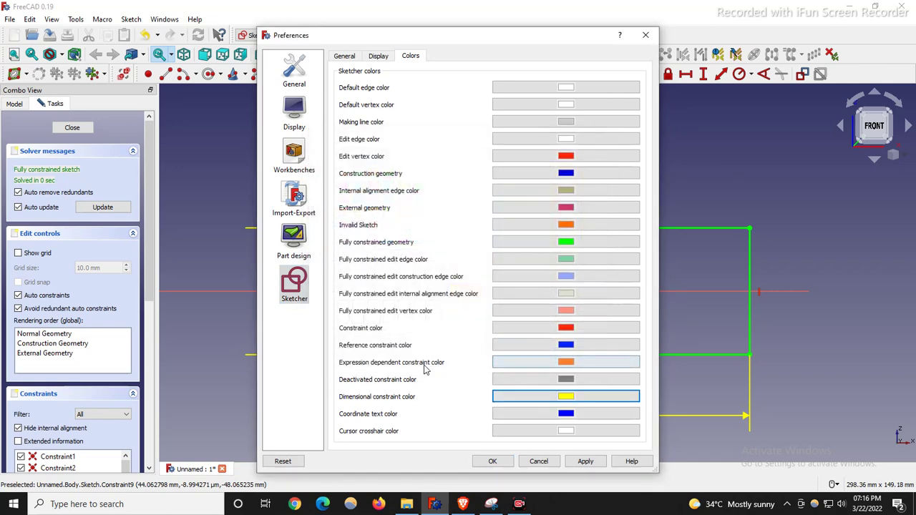
left_click(645, 35)
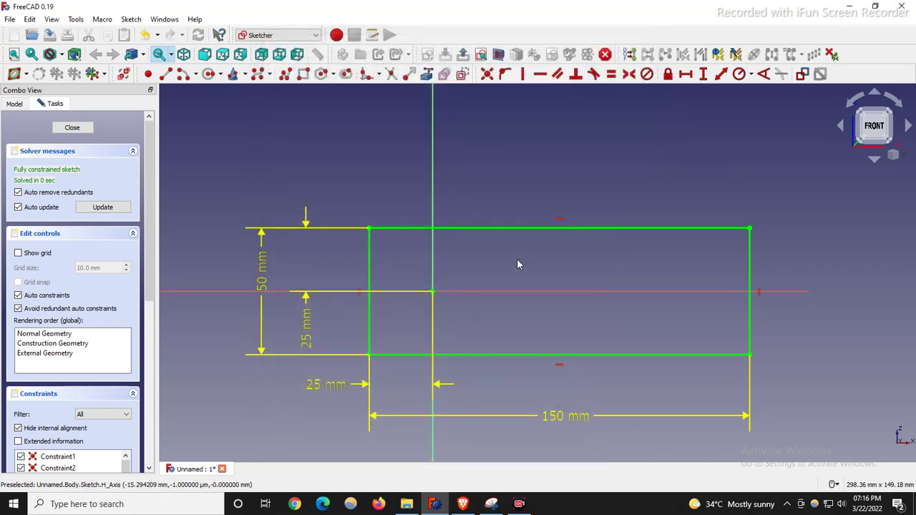
Close the rectangle sketch and mark the rounded R25 end of the upper view on the reference drawing.
left_click(77, 130)
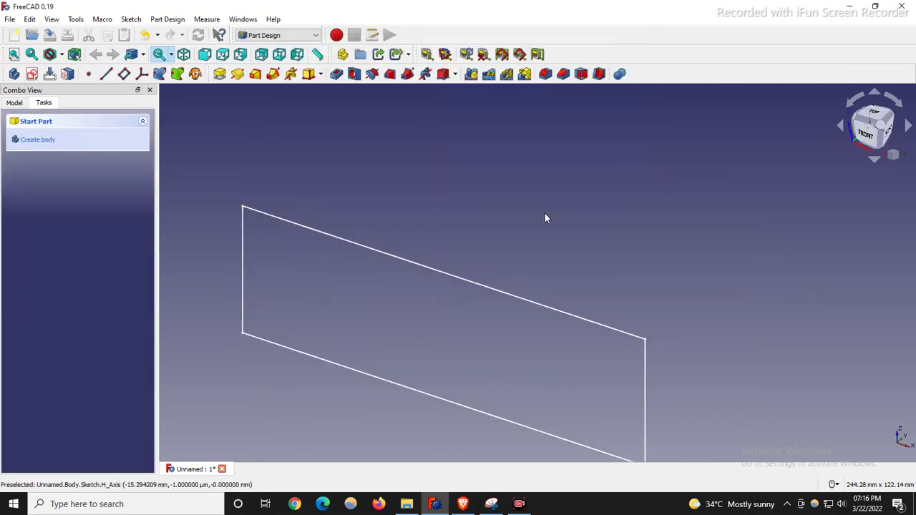
left_click(491, 503)
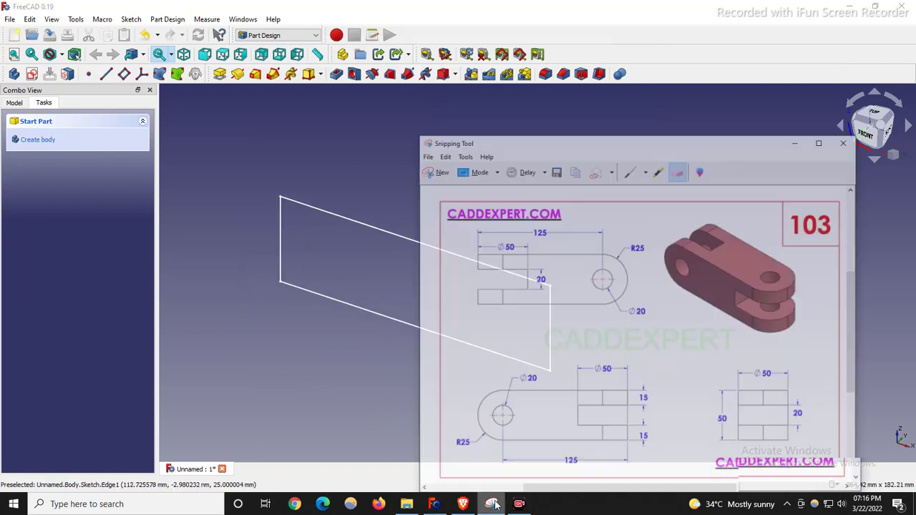
scroll(272, 225, "down", 5)
scroll(372, 245, "up", 3)
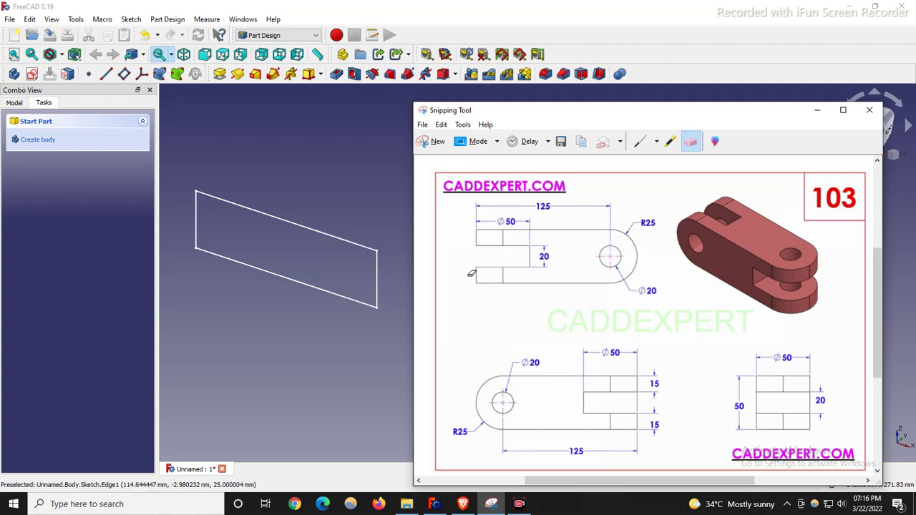
left_click(640, 141)
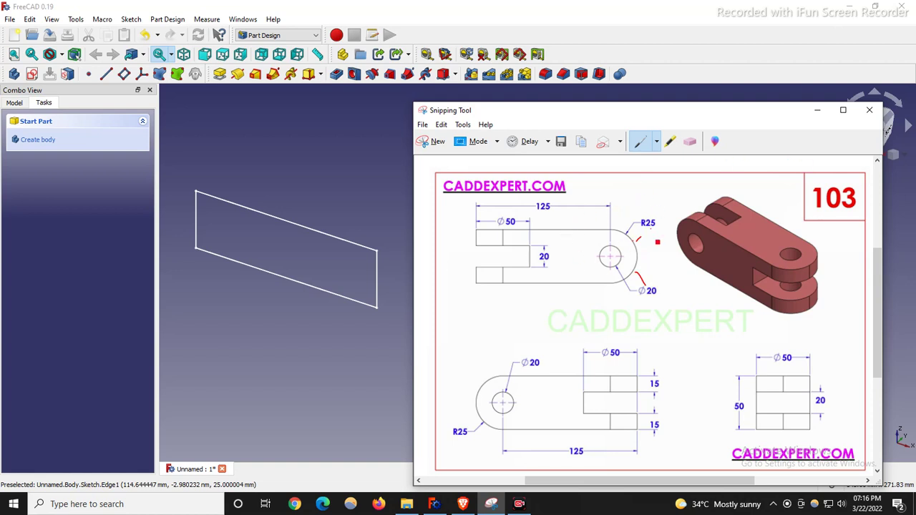
left_click(818, 110)
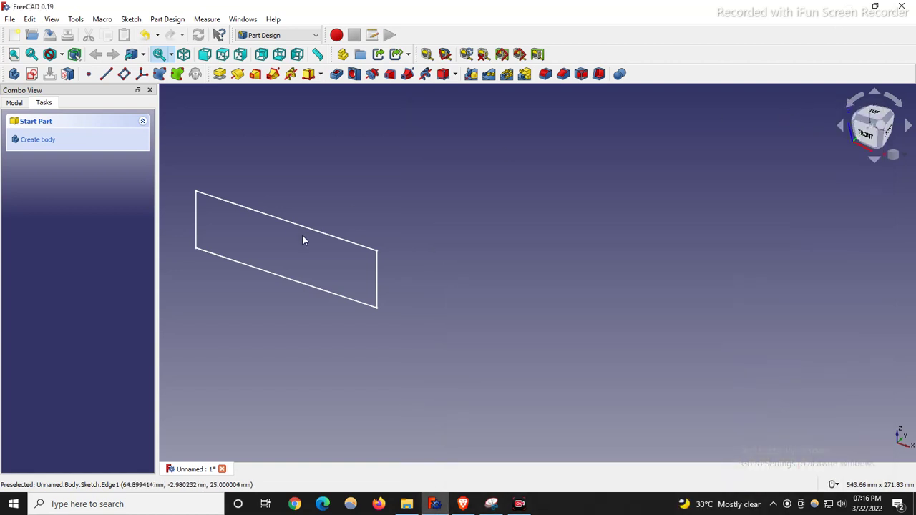
Pad the rectangle sketch 50 mm, symmetric to the sketch plane.
left_click(220, 74)
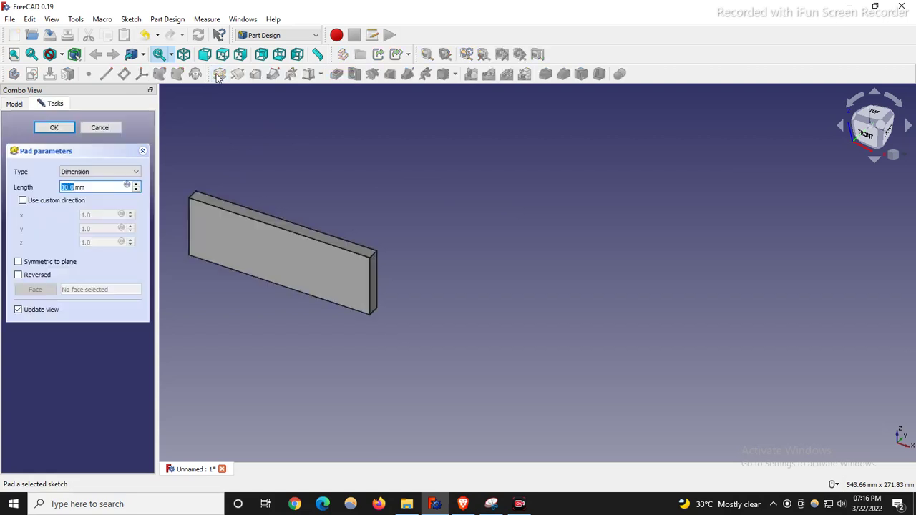
left_click(100, 175)
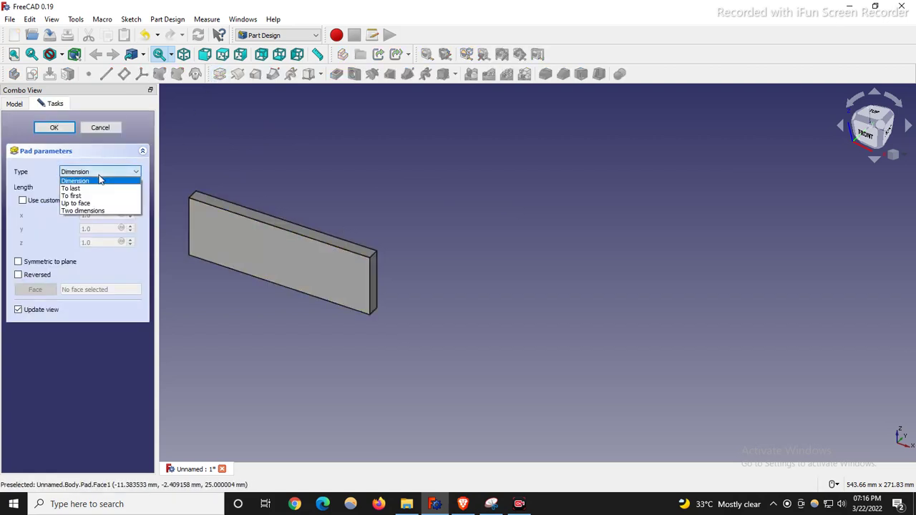
left_click(19, 262)
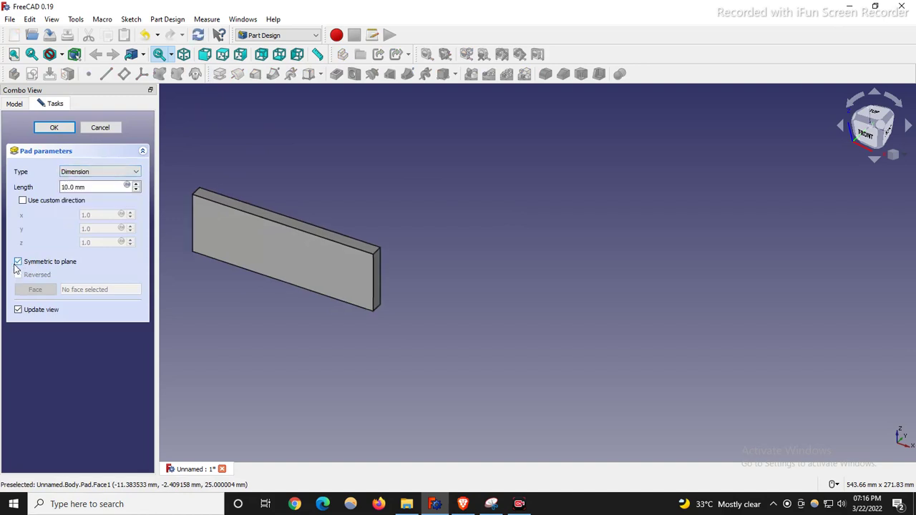
triple_click(92, 186)
type("5")
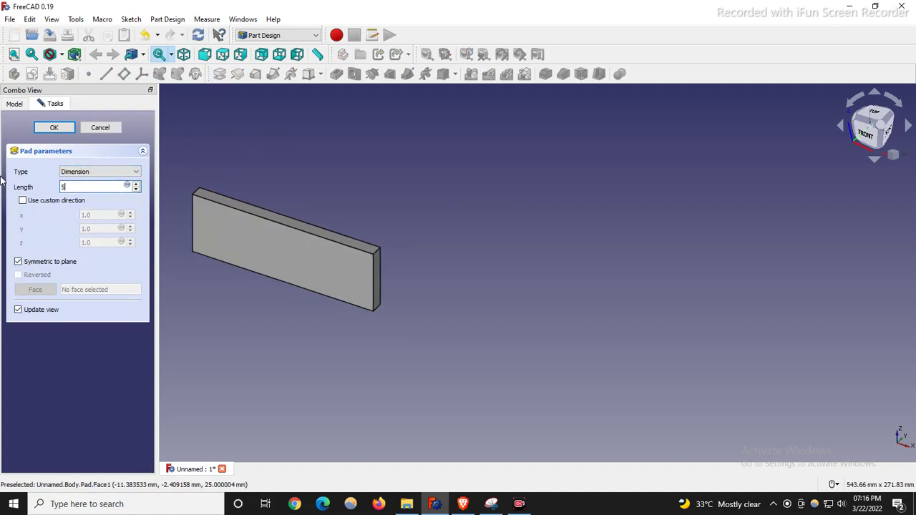
type("0")
scroll(605, 262, "down", 2)
scroll(286, 189, "up", 2)
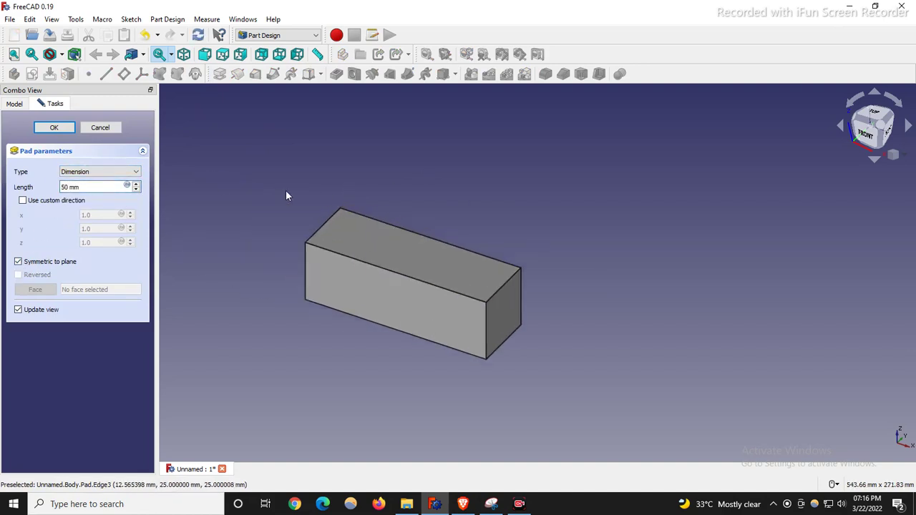
left_click(55, 127)
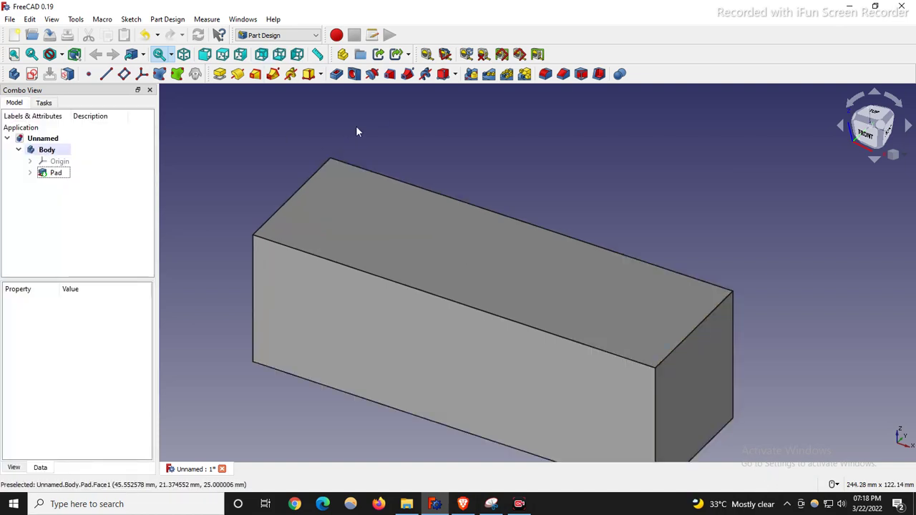
Start a sketch on the block's front face and link its upper and left edges as external geometry.
scroll(264, 182, "down", 3)
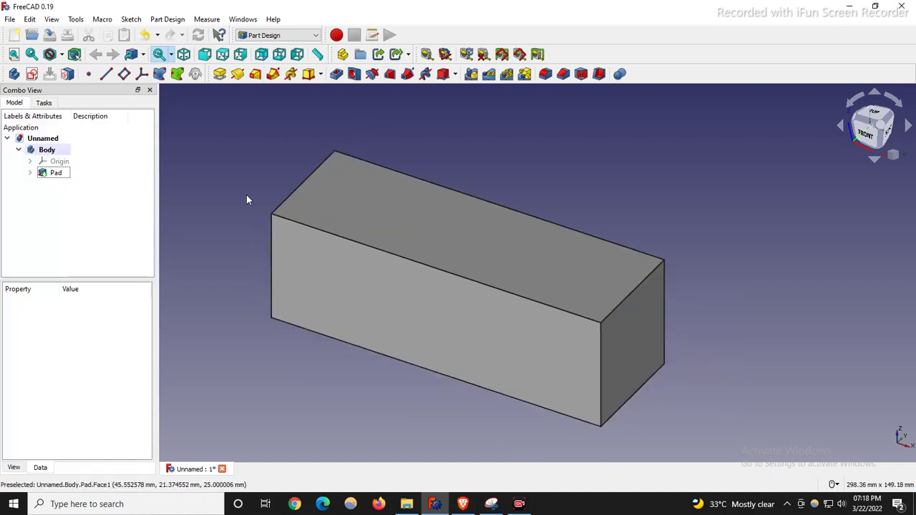
left_click(282, 246)
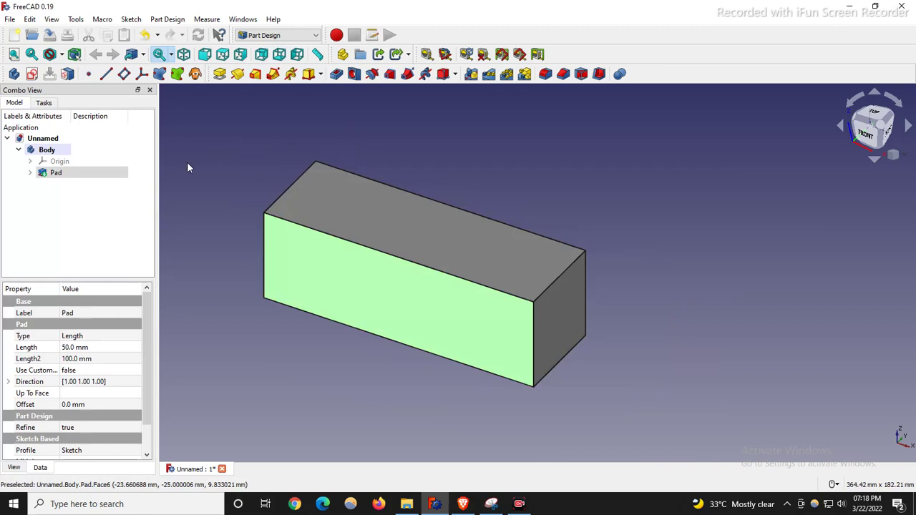
left_click(31, 74)
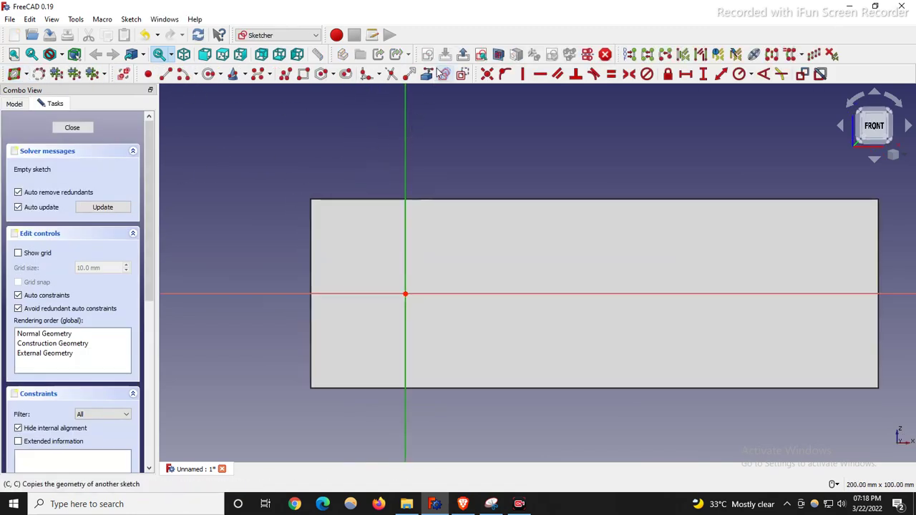
left_click(427, 74)
left_click(356, 201)
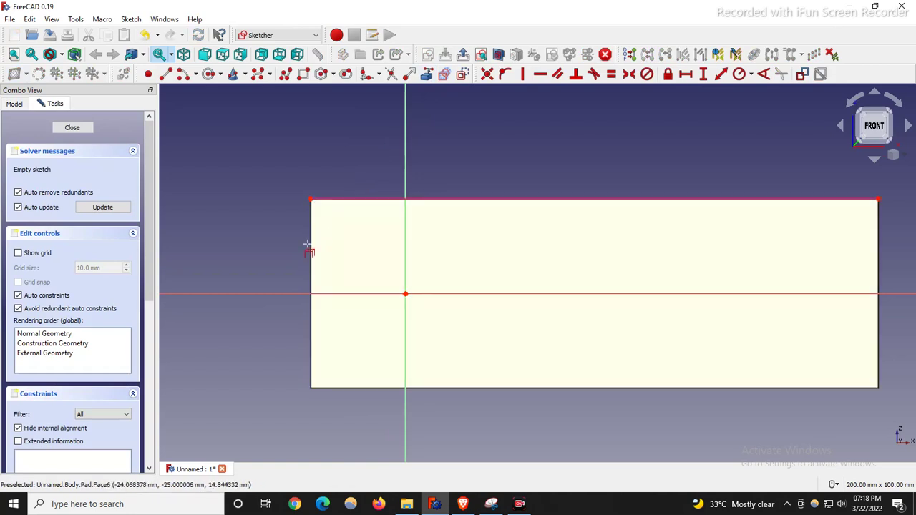
left_click(311, 250)
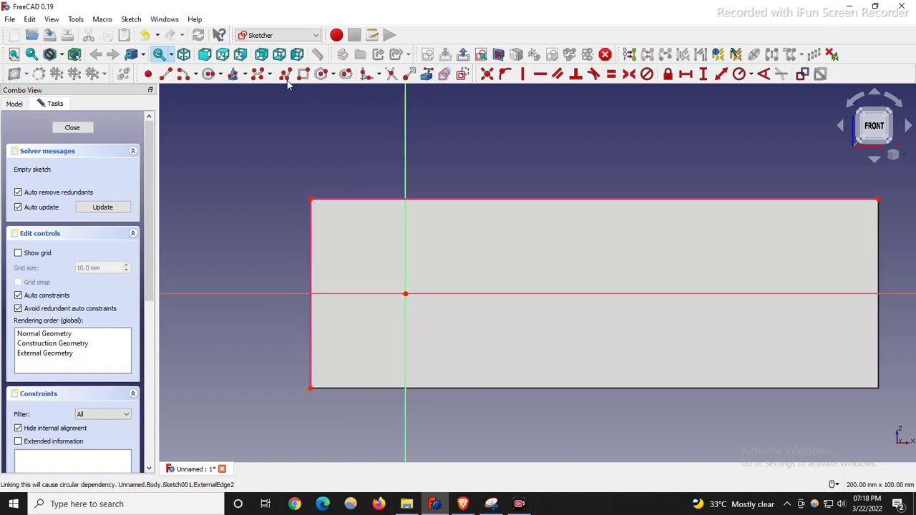
Sketch a three-point arc across the face's upper-left corner, starting on the left edge and ending on the upper edge.
left_click(195, 75)
left_click(206, 101)
left_click(312, 264)
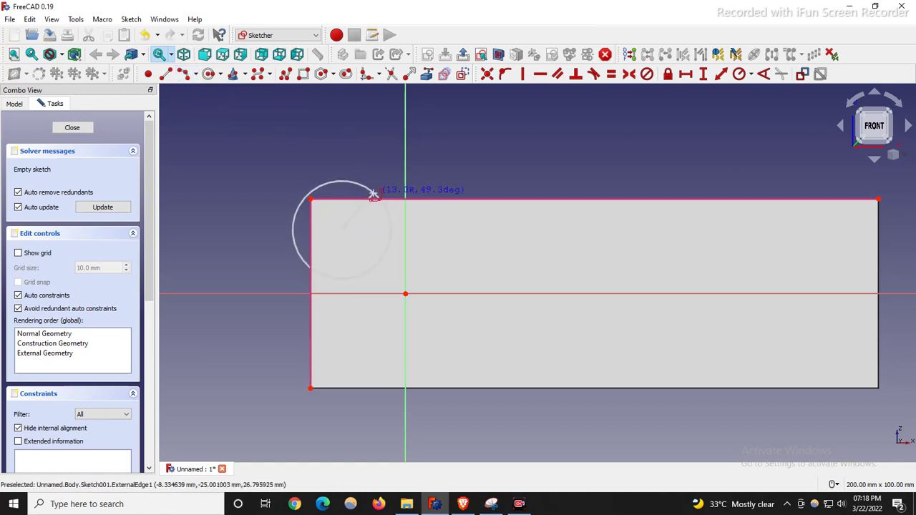
left_click(333, 216)
Constrain the corner arc tangent to the face's upper edge and left edge.
scroll(348, 197, "up", 3)
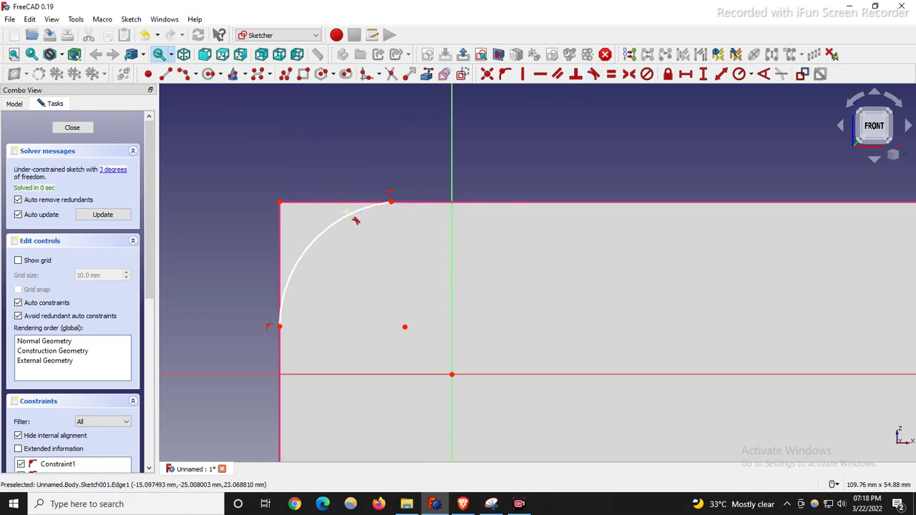
left_click(349, 214)
left_click(355, 202)
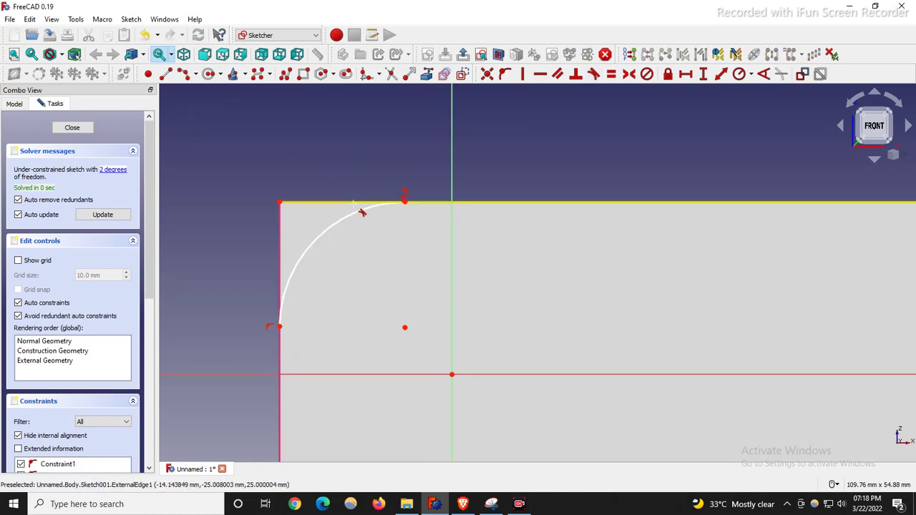
left_click(306, 256)
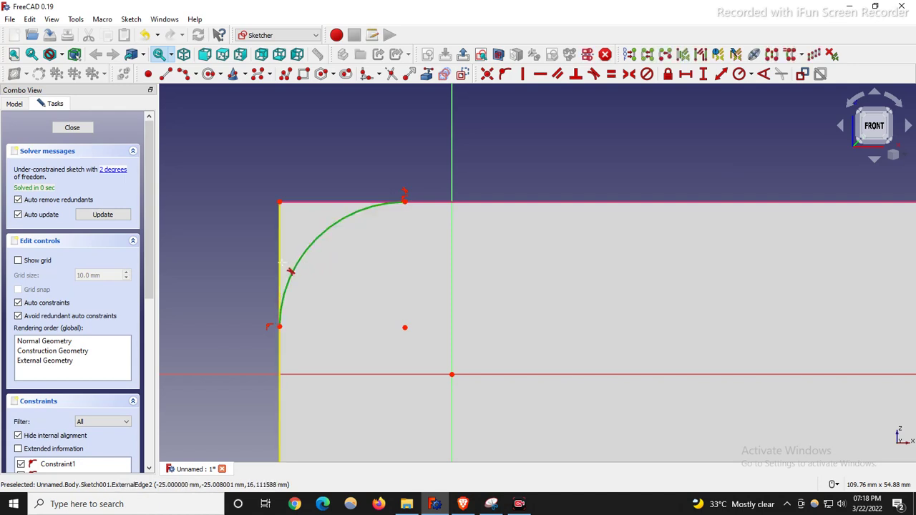
left_click(281, 272)
scroll(328, 215, "down", 3)
scroll(331, 161, "up", 4)
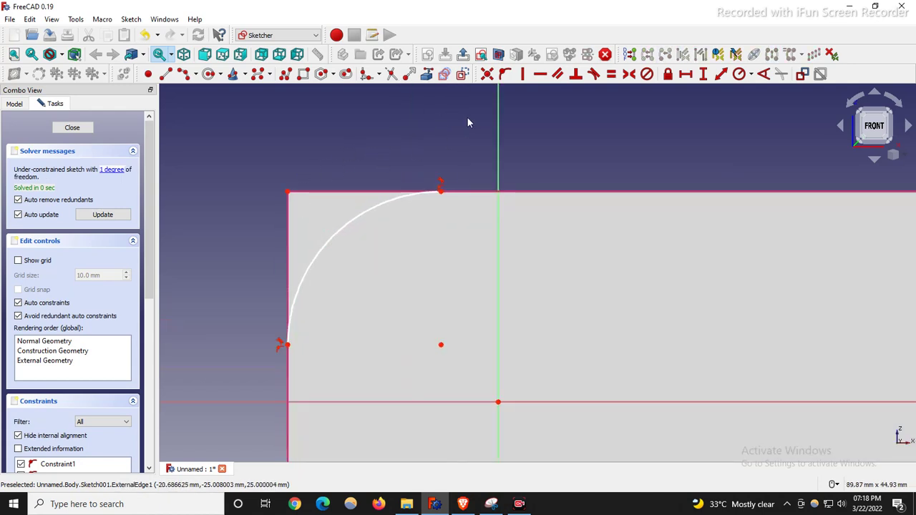
Draw two lines along the face's edges joining the arc's ends at the upper-left corner to close the profile.
left_click(164, 75)
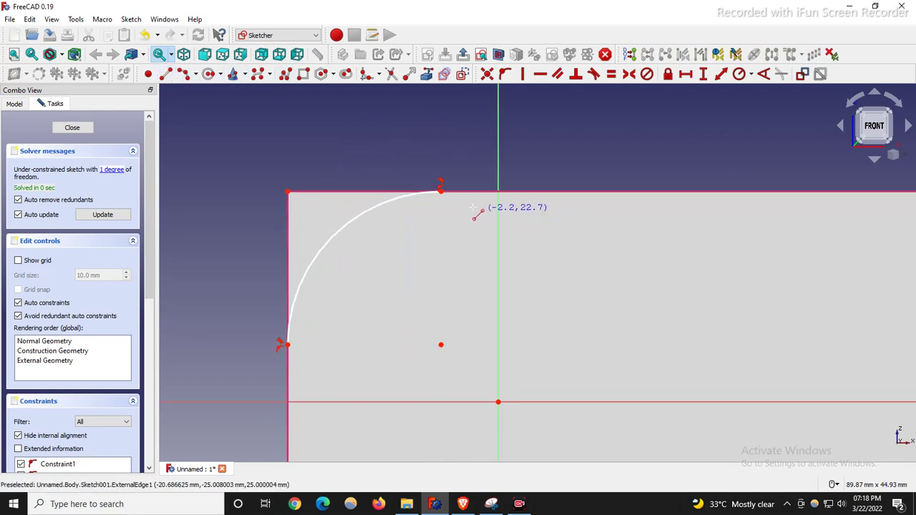
left_click(287, 192)
left_click(287, 192)
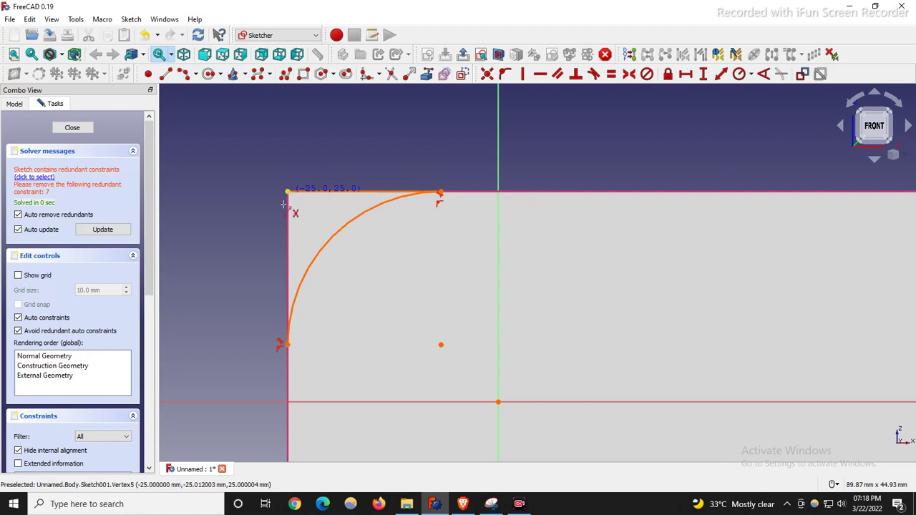
left_click(287, 344)
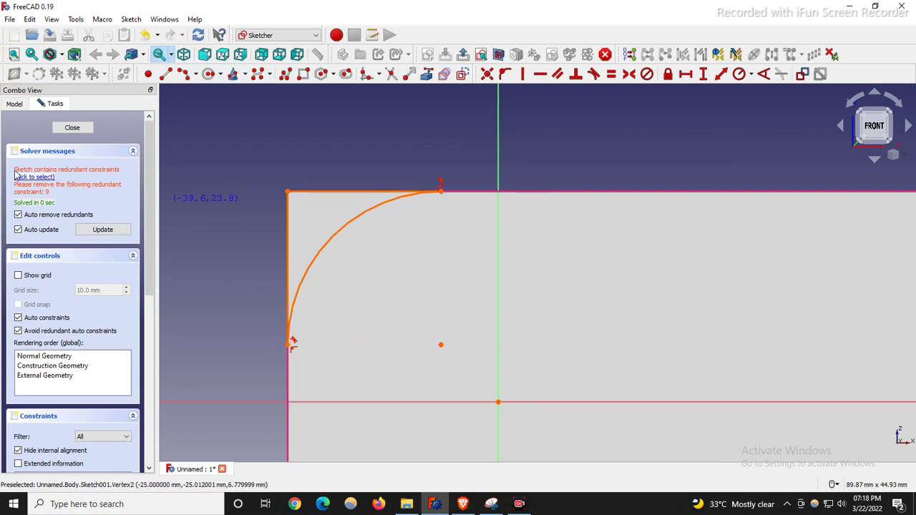
Delete the redundant constraint at the arc's lower end and enlarge the arc to a radius of about 20 mm.
left_click(41, 178)
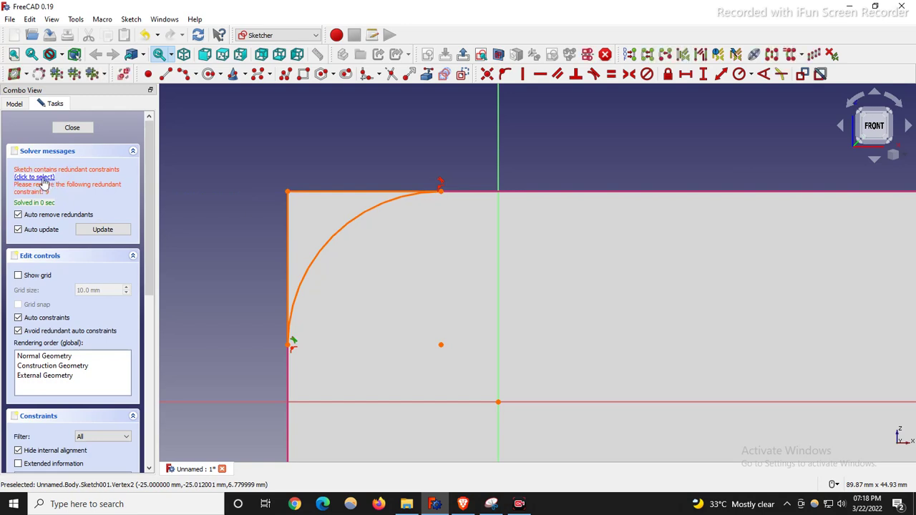
scroll(296, 348, "up", 4)
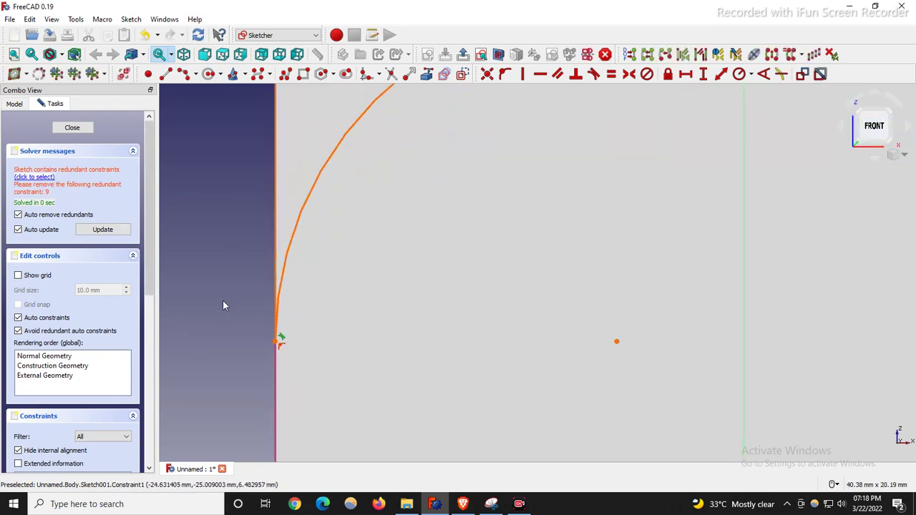
key("Delete")
scroll(336, 307, "down", 2)
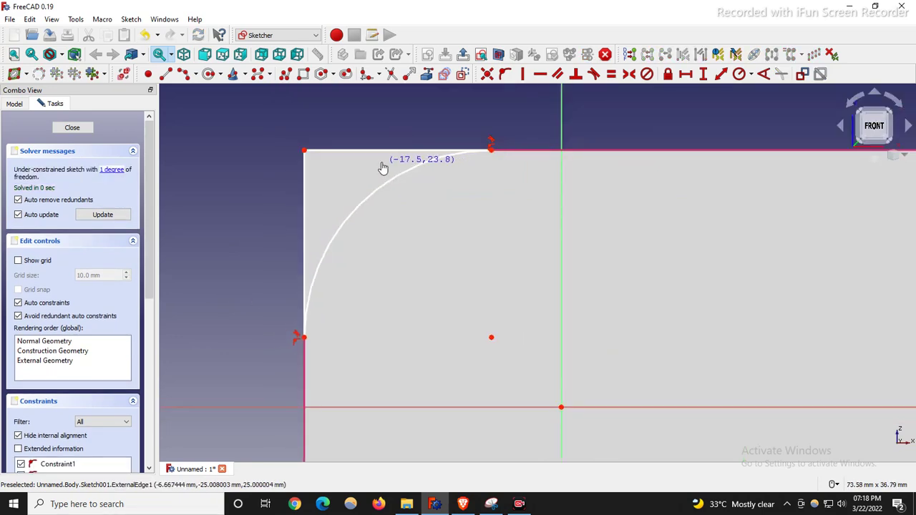
left_click_drag(391, 182, 349, 230)
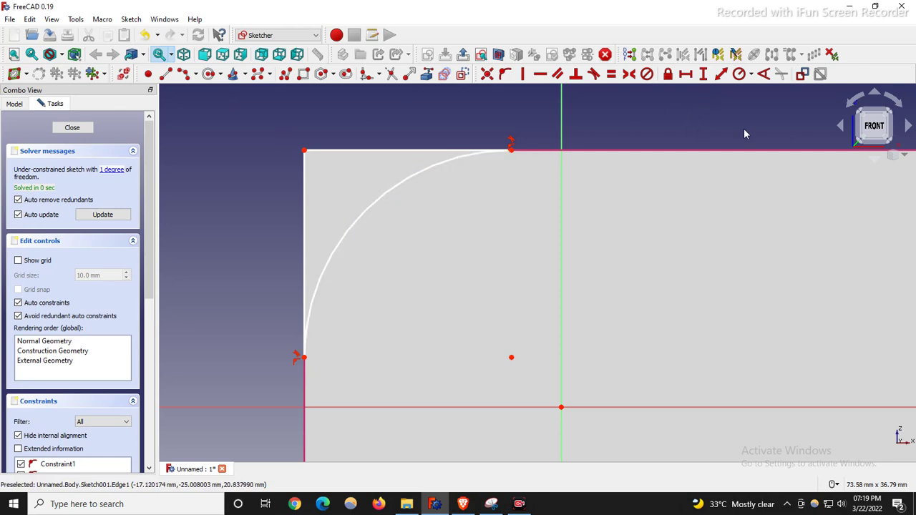
Constrain the arc's radius to 25 mm and place the radius dimension outside the block's corner.
left_click(750, 76)
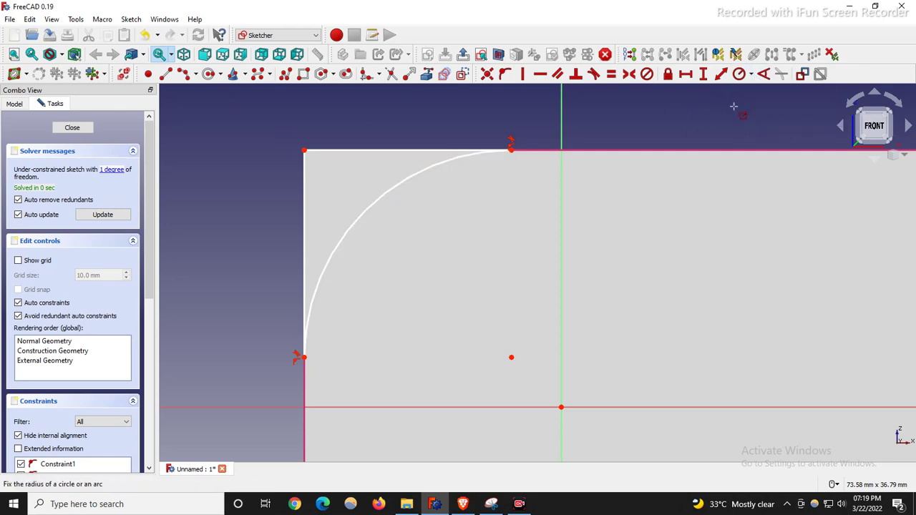
left_click(767, 91)
left_click(415, 176)
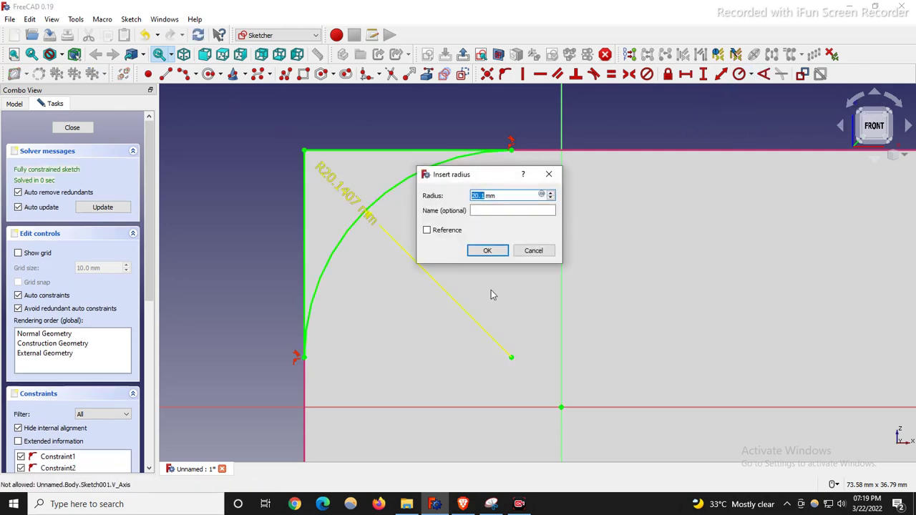
type("25")
key("Return")
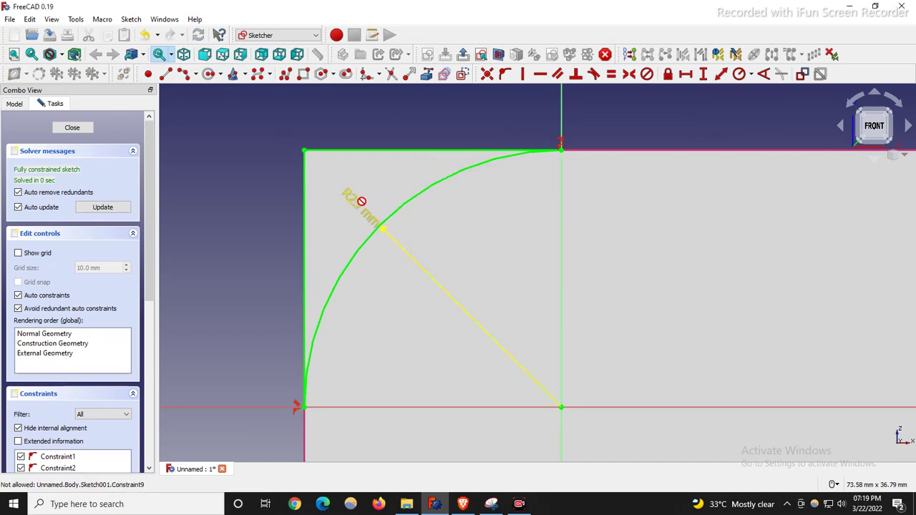
scroll(300, 207, "down", 5)
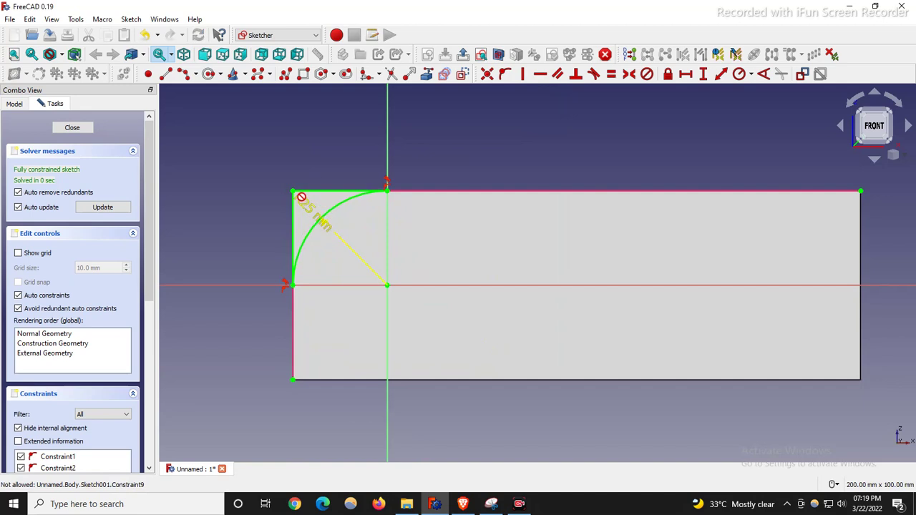
left_click_drag(317, 215, 266, 164)
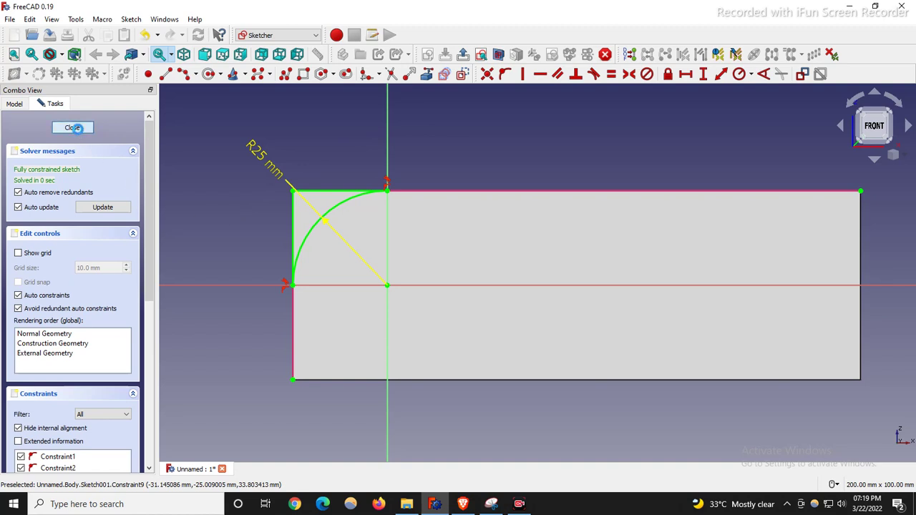
Close the corner sketch and cut its profile from the block with a Through all pocket.
left_click(77, 129)
left_click(252, 152)
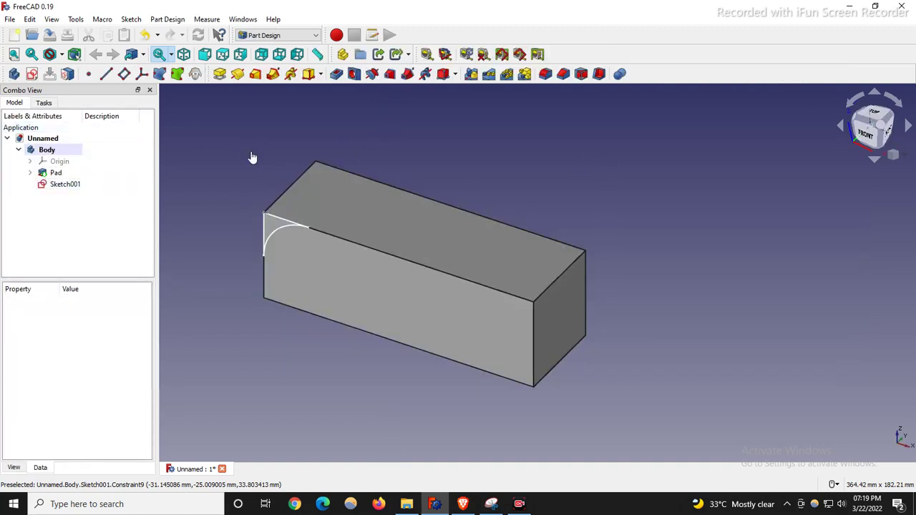
left_click(337, 74)
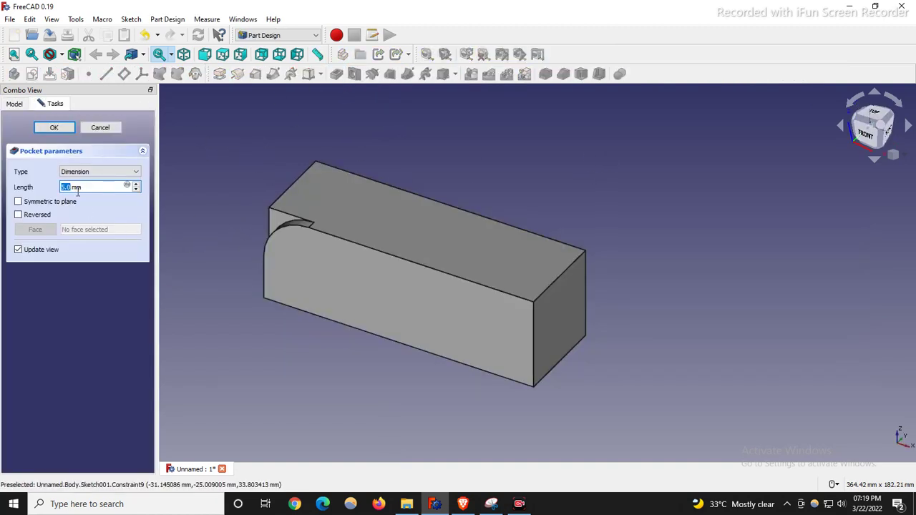
left_click(91, 173)
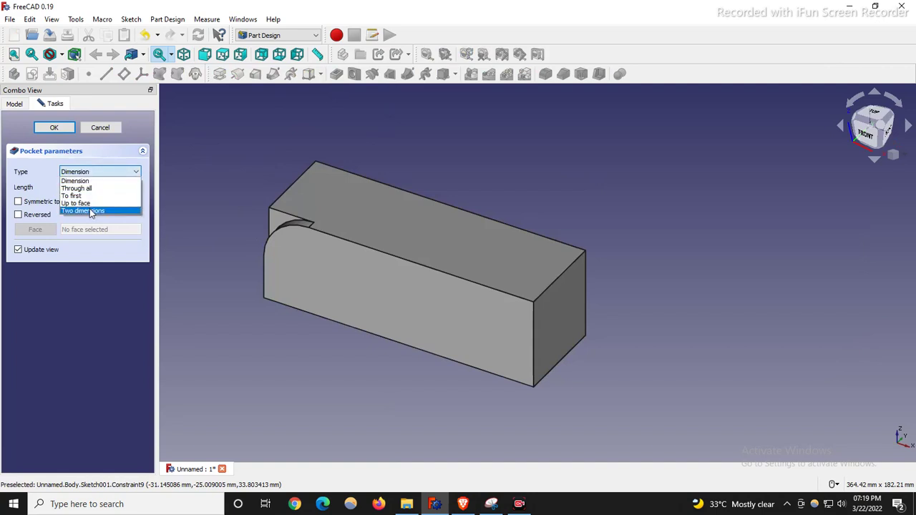
left_click(79, 188)
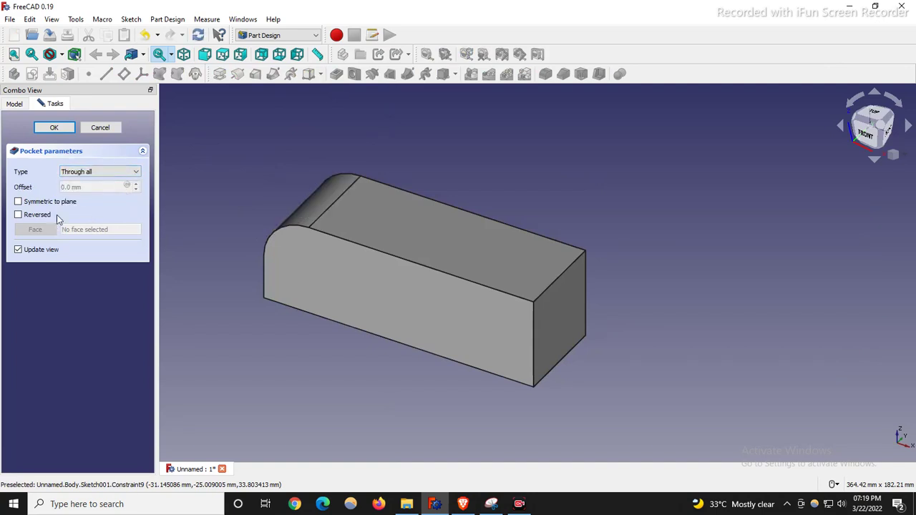
left_click(51, 127)
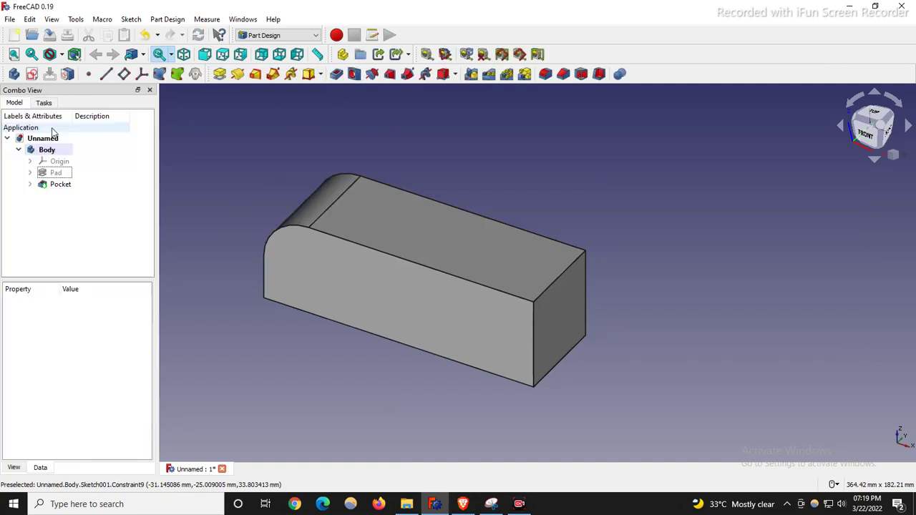
Highlight the pocket feature to inspect the block's rounded corner, and clear the selection.
left_click(73, 185)
scroll(467, 237, "down", 3)
scroll(419, 237, "up", 3)
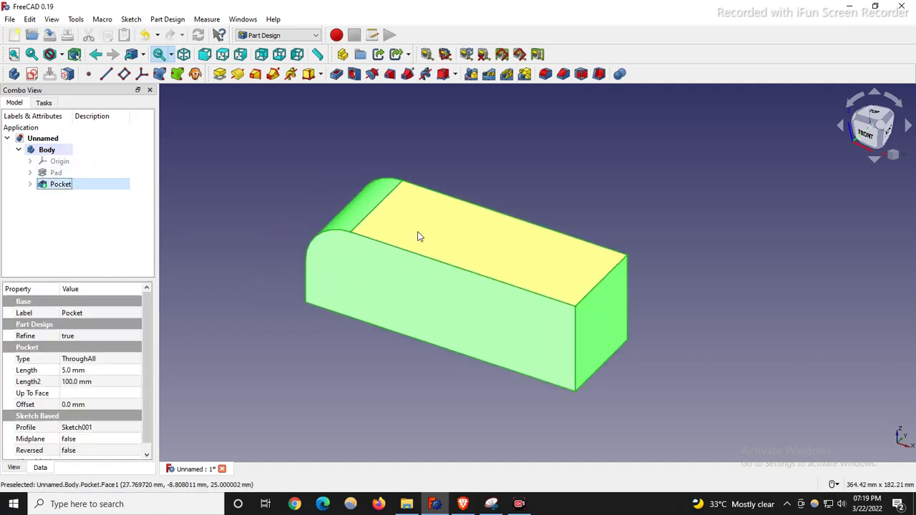
left_click(264, 310)
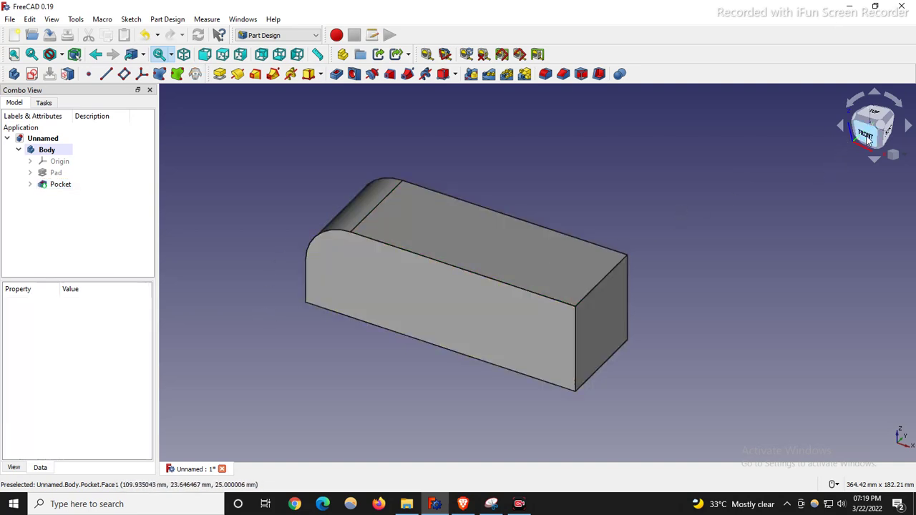
Expand the body's origin and toggle the visibility of its datum planes while viewing the block from the front.
left_click(867, 140)
left_click(29, 161)
left_click(82, 231)
left_click_drag(82, 230, 85, 214)
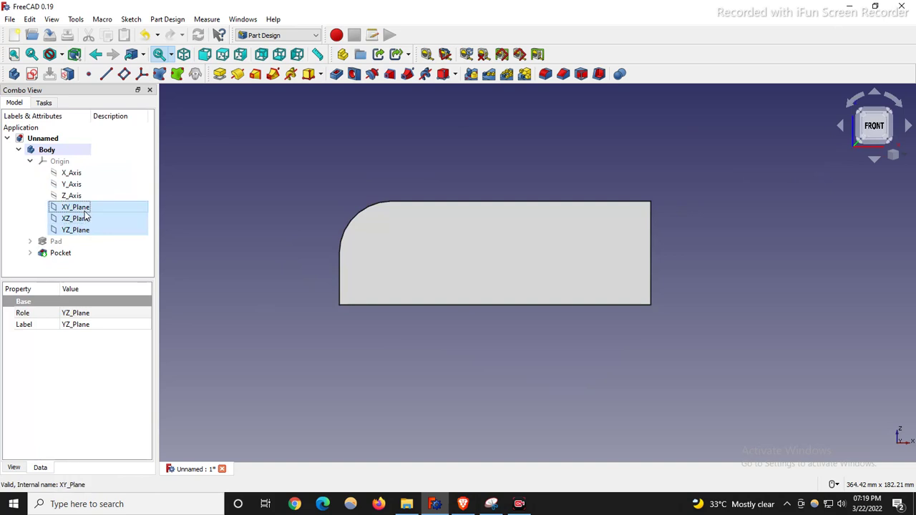
key("space")
key("space")
left_click(164, 218)
left_click(88, 218)
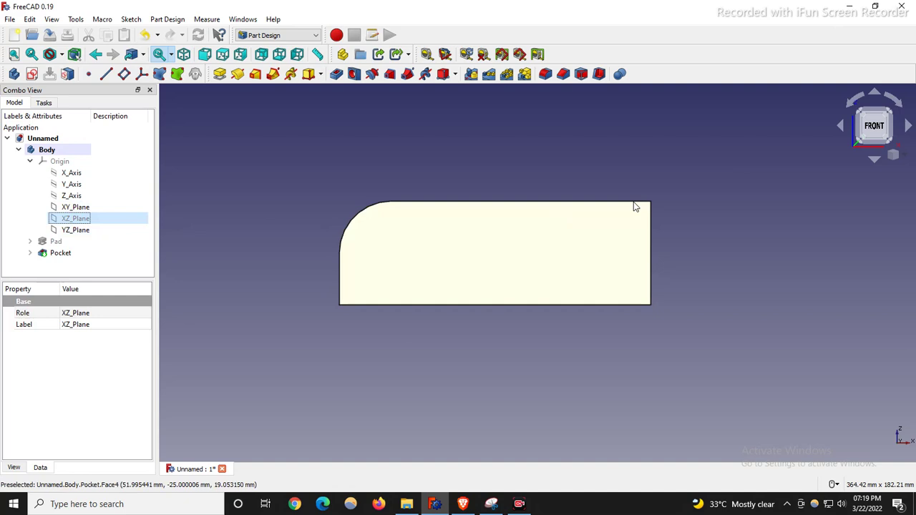
key("space")
left_click(672, 189)
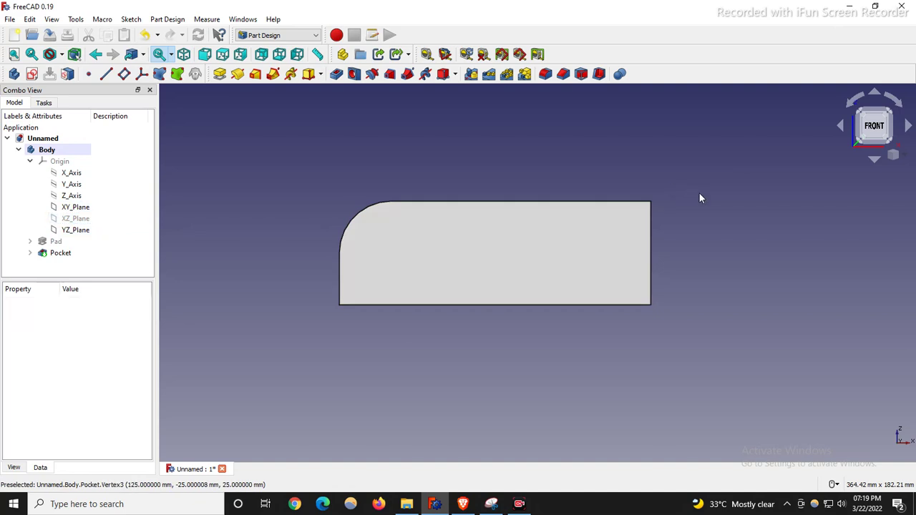
left_click(77, 218)
left_click(283, 189)
key("0")
Show the body's origin to examine where its planes cross the block in front view, and hide it again.
left_click(72, 195)
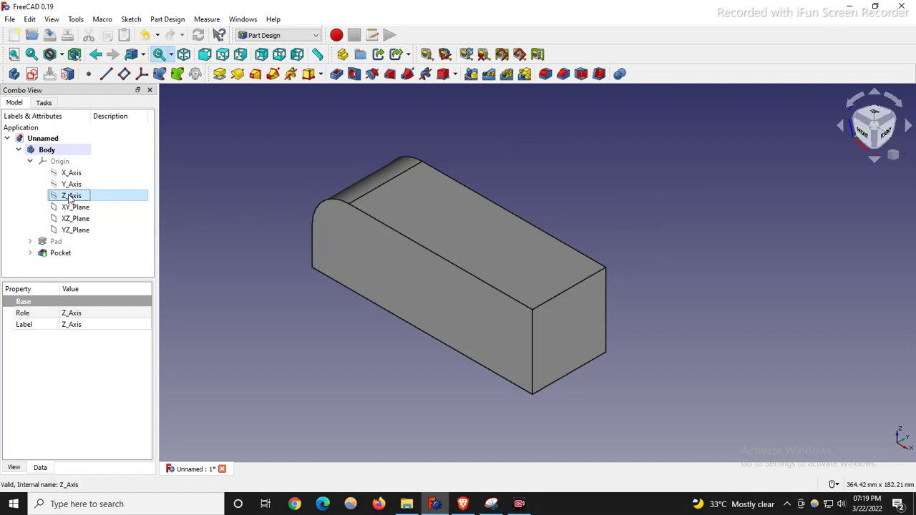
left_click(63, 161)
key("space")
scroll(422, 296, "down", 4)
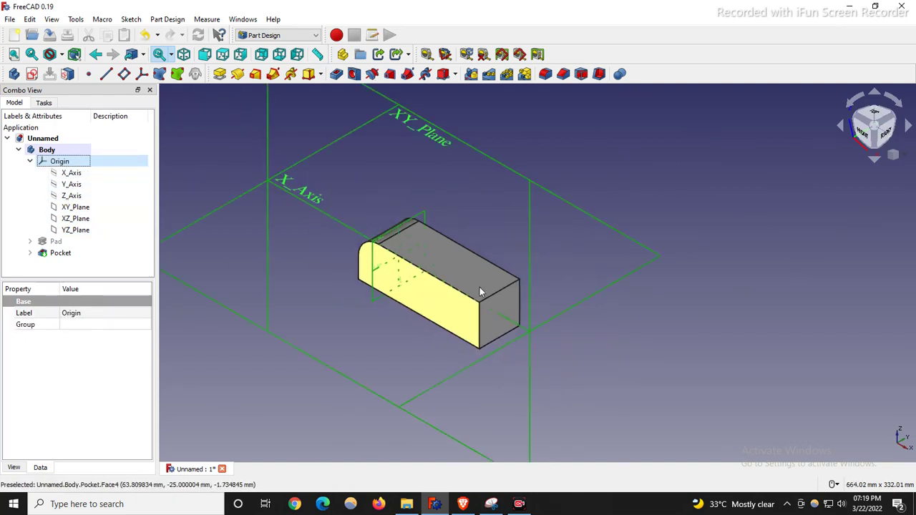
key("1")
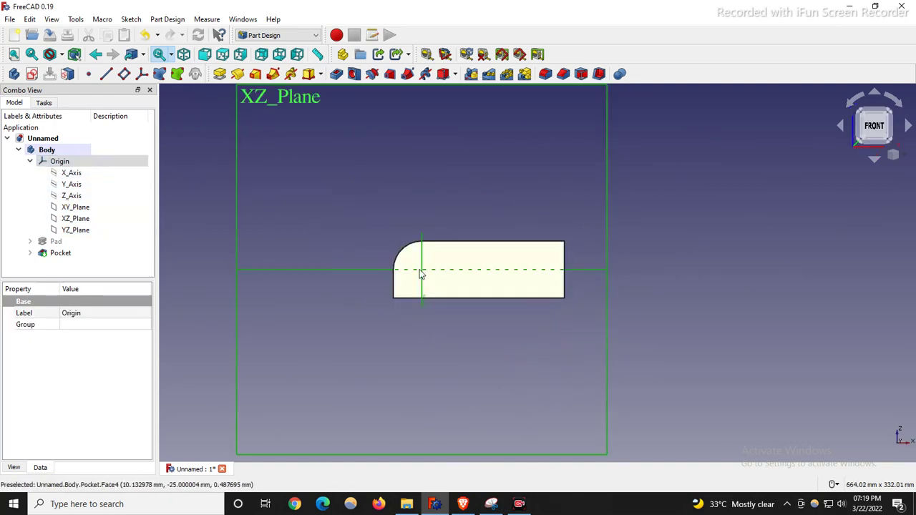
scroll(425, 265, "up", 1)
left_click(61, 162)
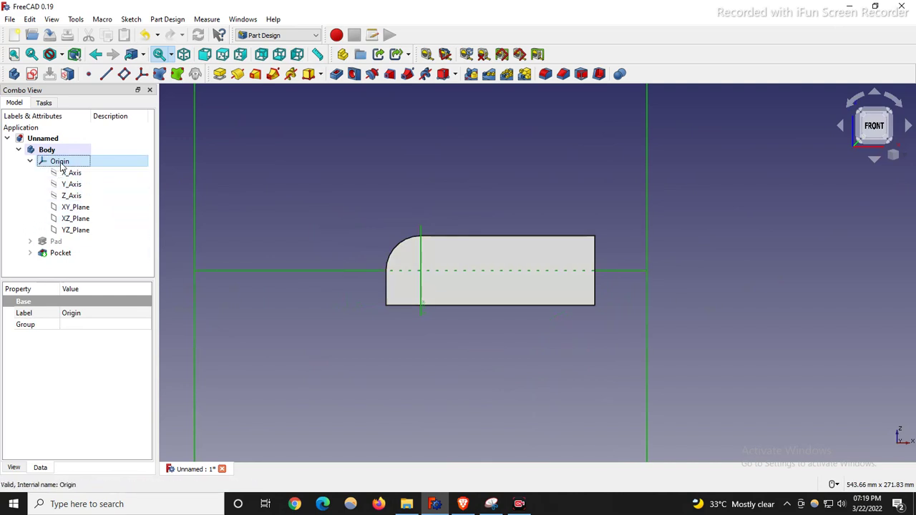
key("space")
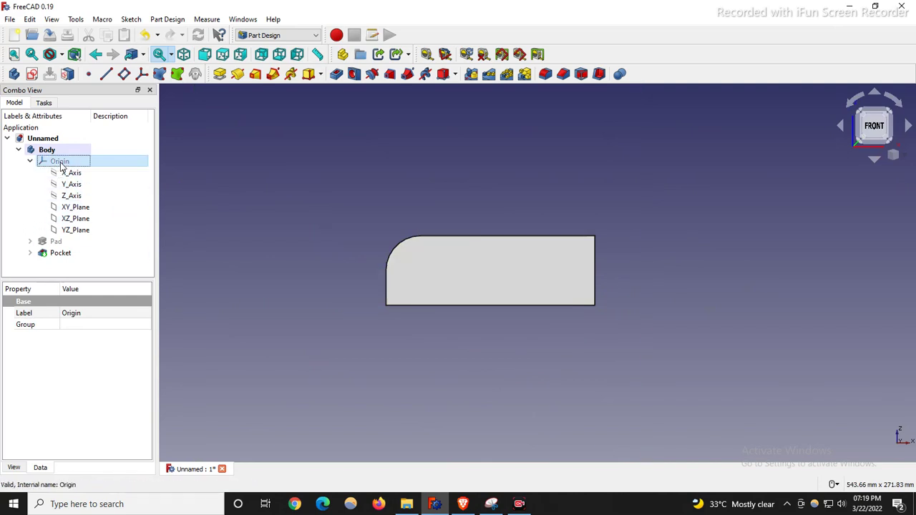
left_click(514, 185)
key("0")
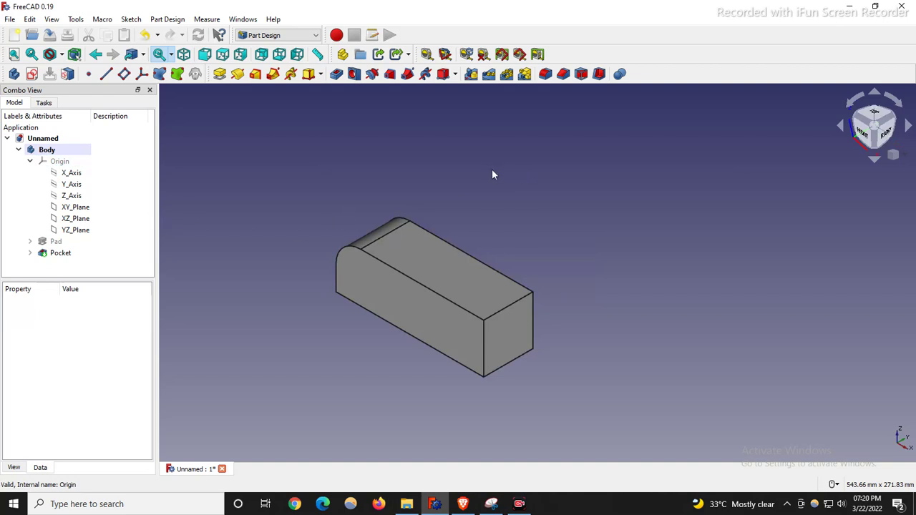
Start a Mirrored feature with the pocket as its source and inspect the preview from the front.
left_click(470, 73)
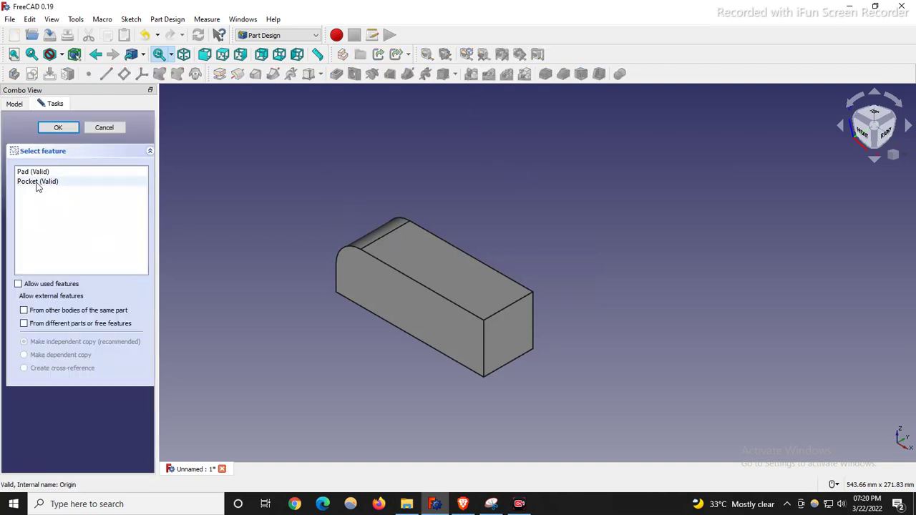
left_click(16, 105)
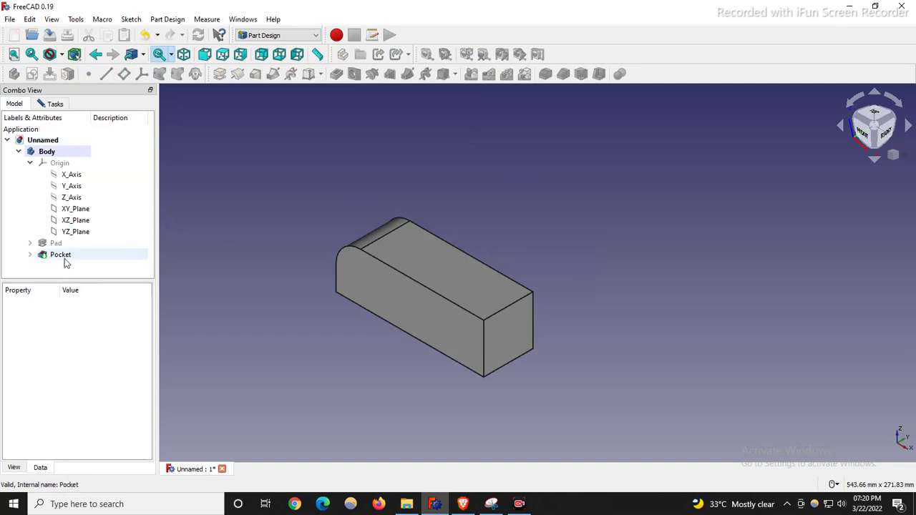
left_click(62, 105)
left_click(41, 183)
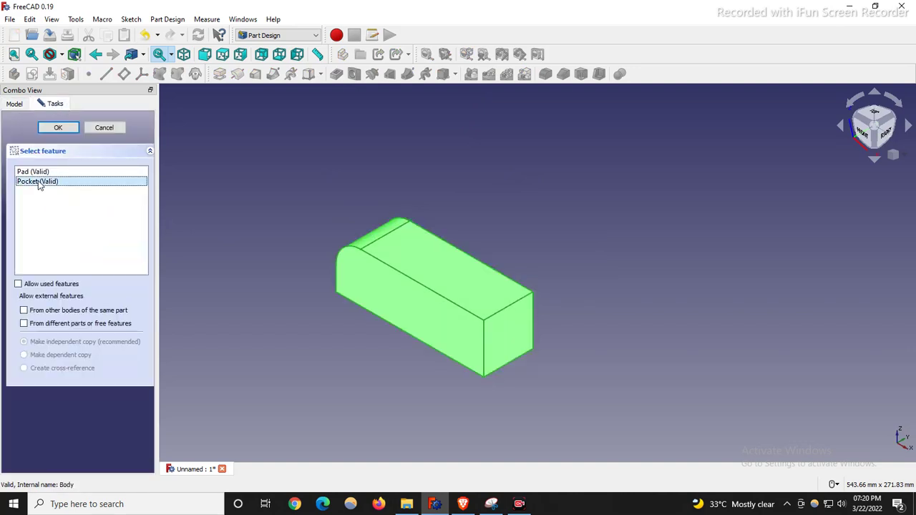
left_click(69, 132)
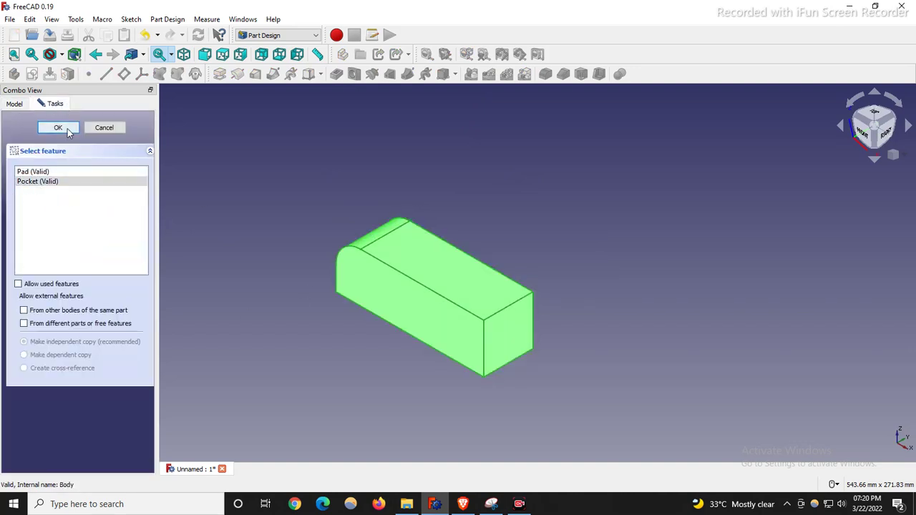
scroll(739, 341, "down", 2)
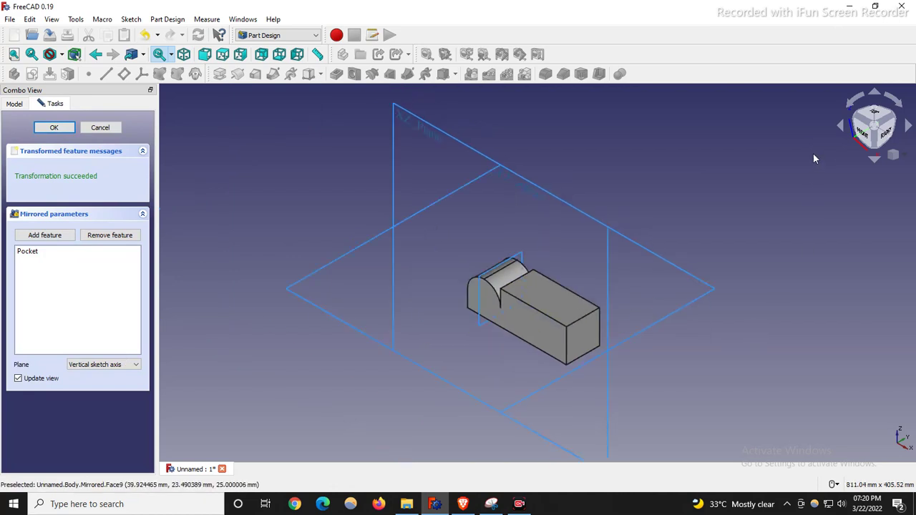
left_click(861, 134)
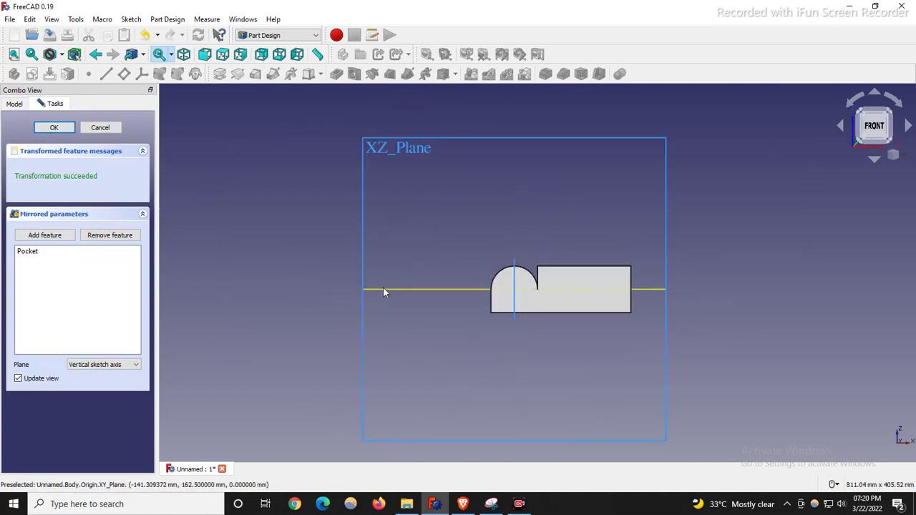
key("0")
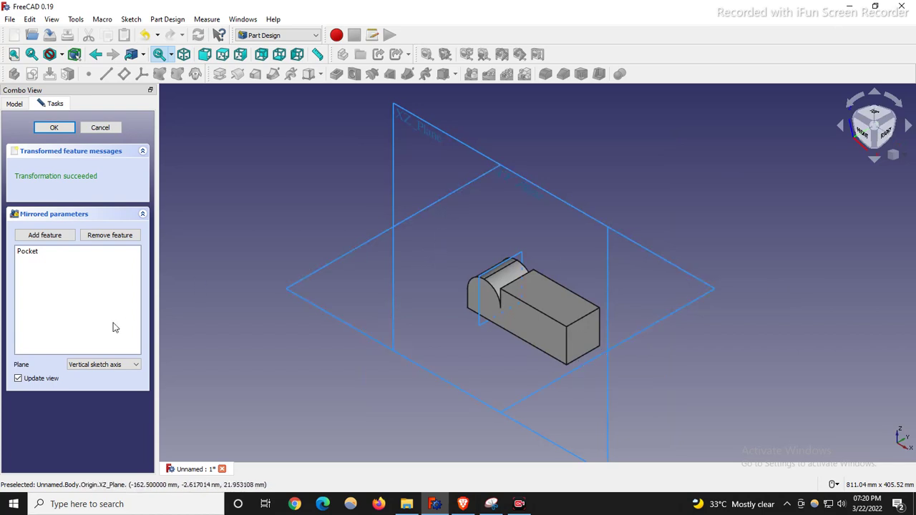
Set the mirror plane to Base XY plane and accept the mirrored pocket, rounding the end's lower corner.
left_click(101, 367)
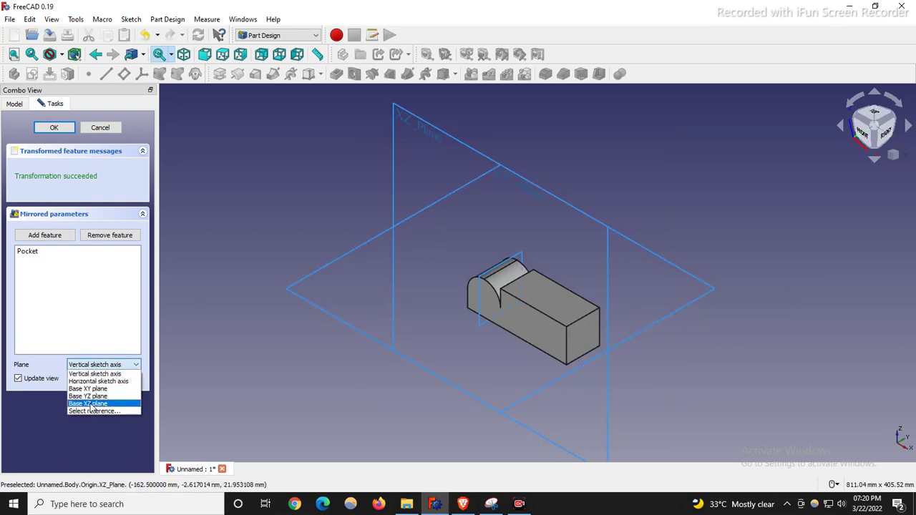
left_click(96, 389)
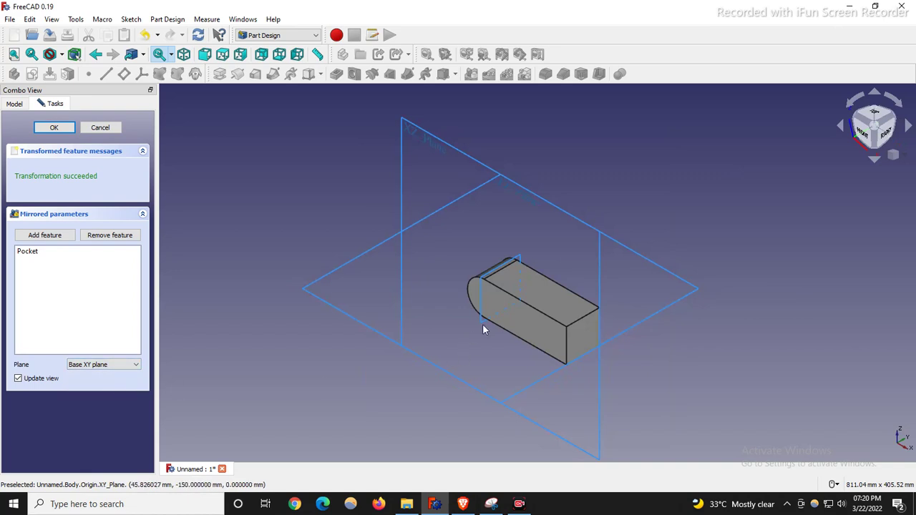
scroll(475, 284, "up", 5)
scroll(493, 266, "up", 1)
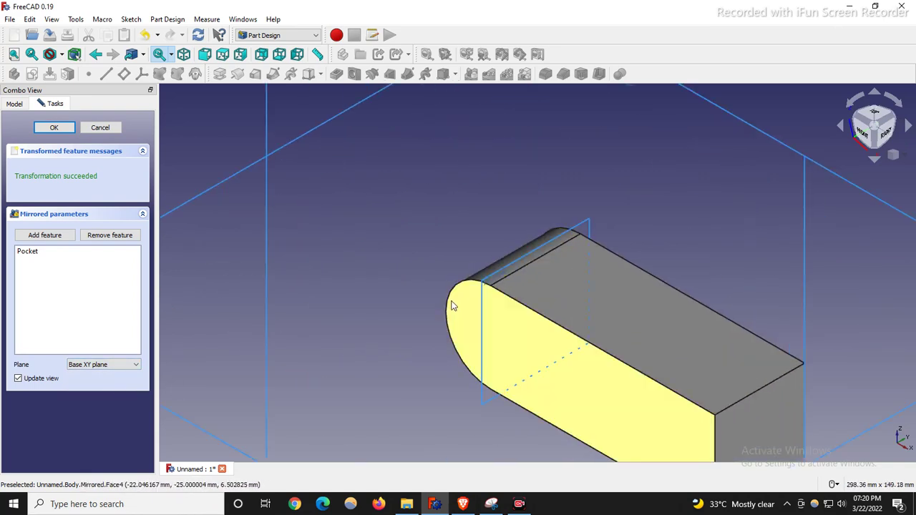
left_click(55, 127)
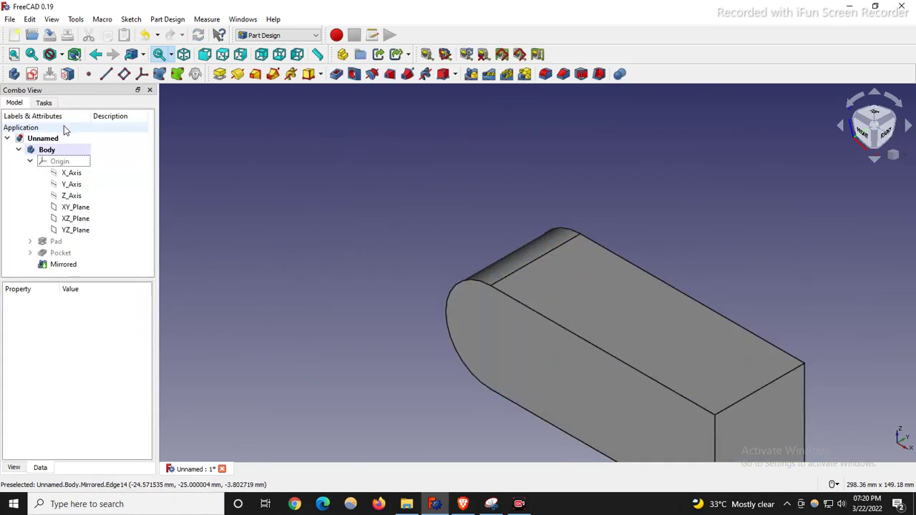
scroll(315, 236, "down", 3)
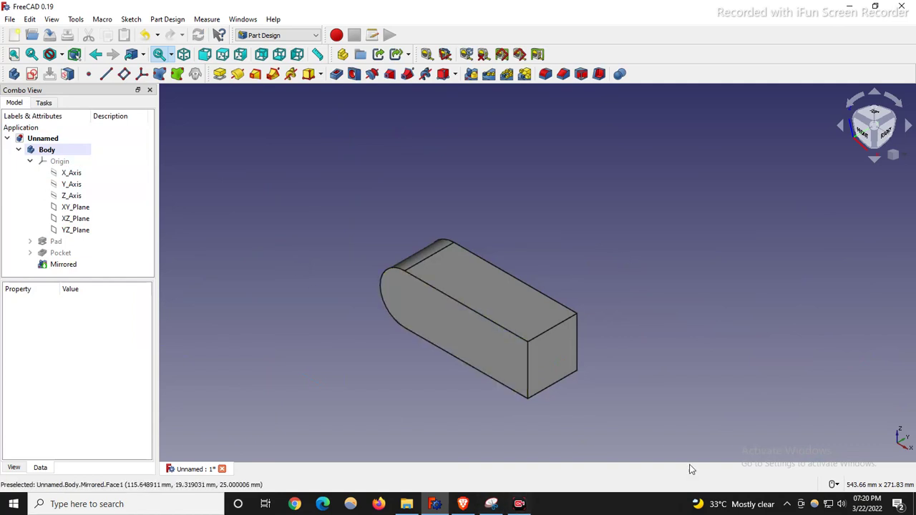
Create a sketch on the block's top face and link the square end's top edge and the front long edge as external geometry.
left_click(484, 289)
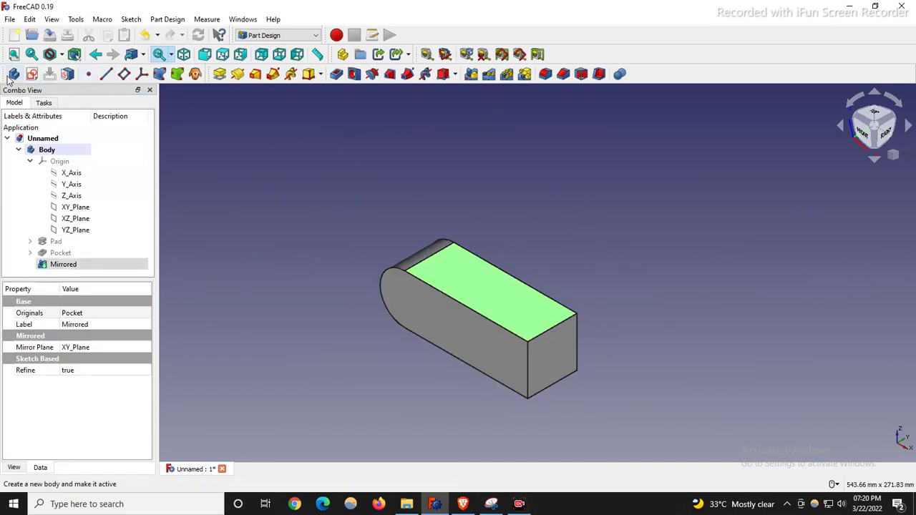
left_click(32, 75)
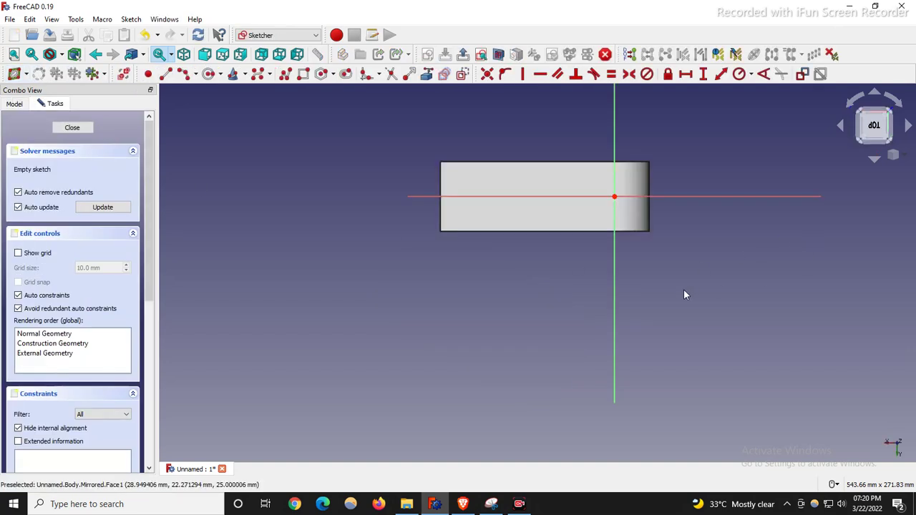
key("0")
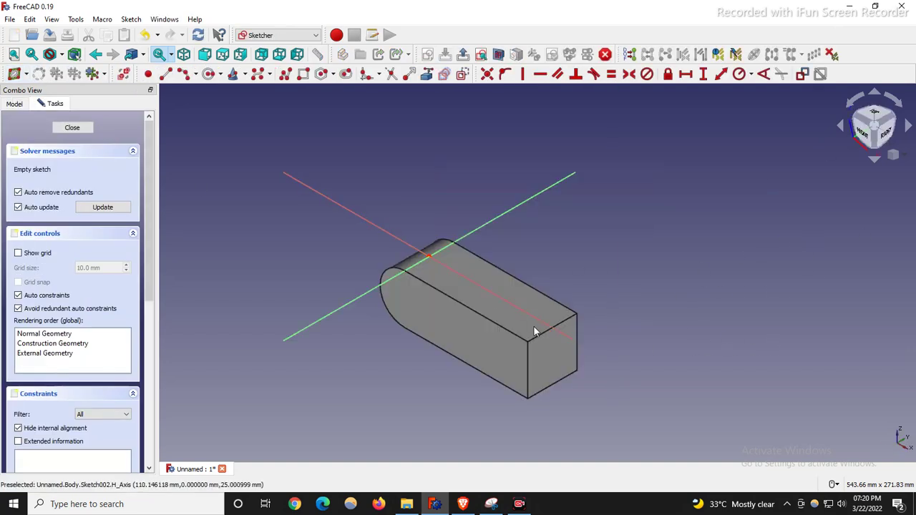
scroll(523, 321, "up", 2)
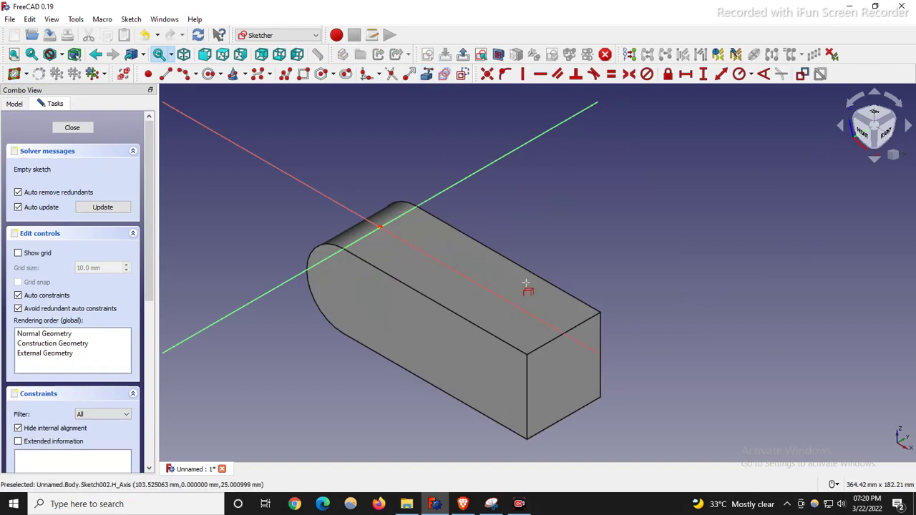
left_click(544, 352)
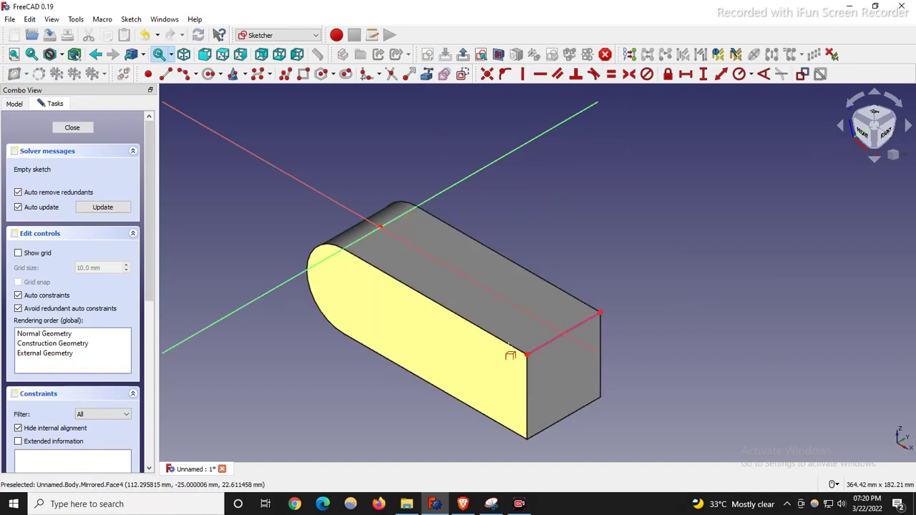
left_click(513, 347)
Draw a three-point arc of about 52 mm radius across the front corner, from the long edge to the end edge.
left_click(200, 76)
left_click(221, 101)
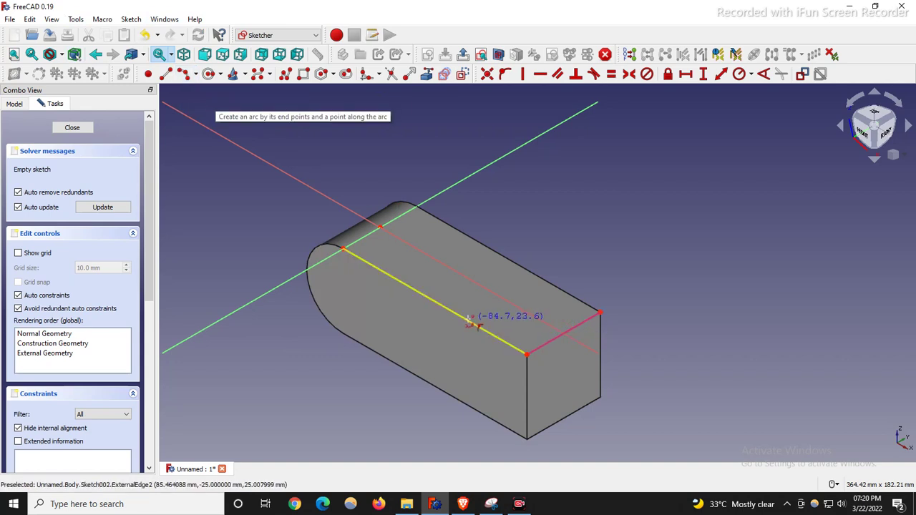
left_click(470, 319)
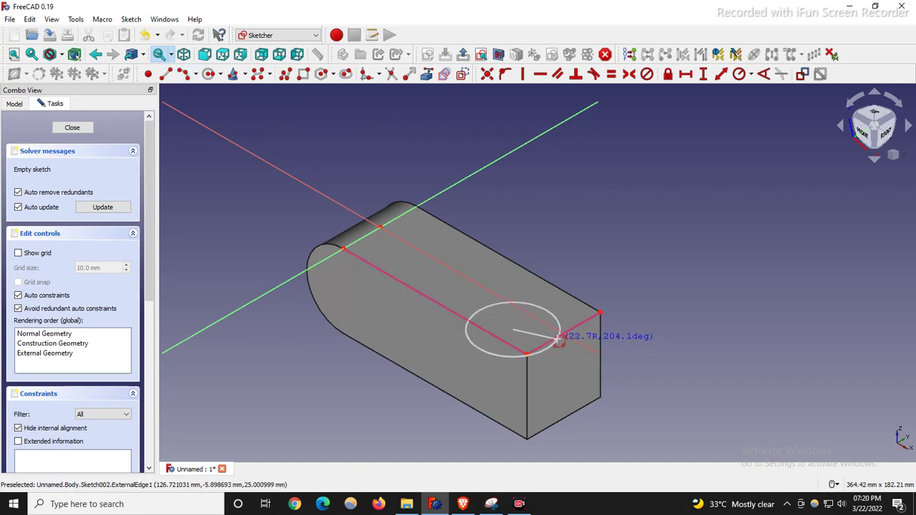
left_click(558, 338)
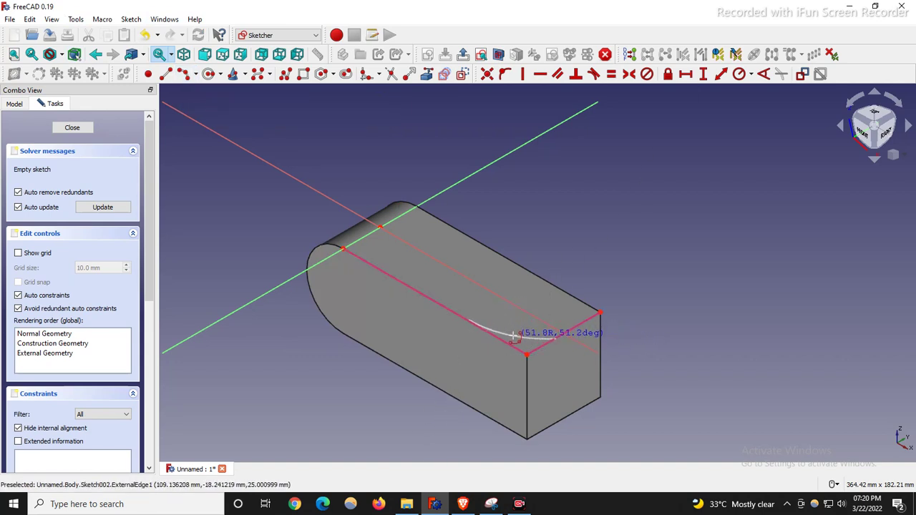
left_click(514, 335)
scroll(544, 325, "up", 5)
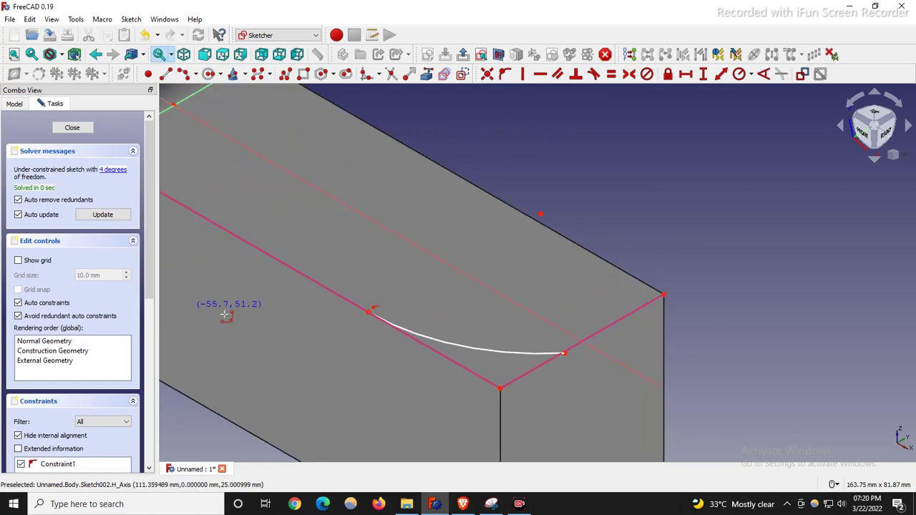
Constrain the arc tangent to the block's end edge and to its front long edge.
left_click(875, 114)
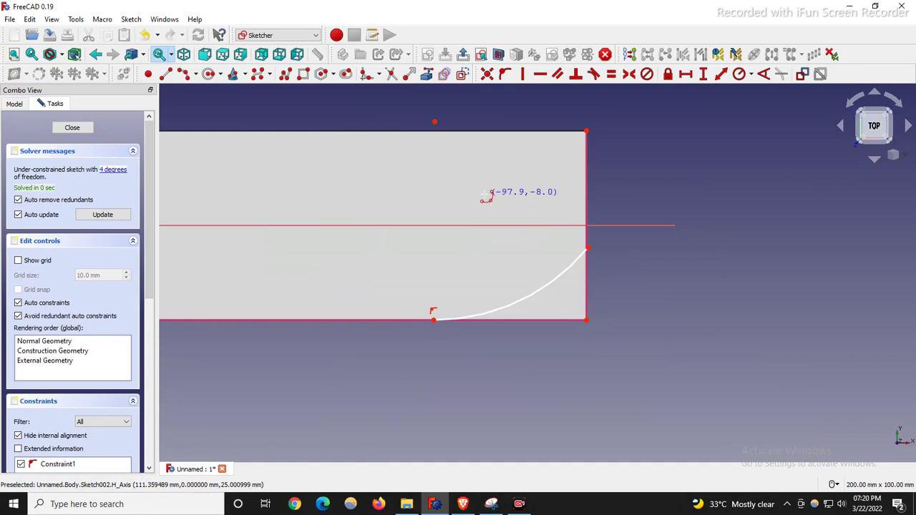
left_click(577, 74)
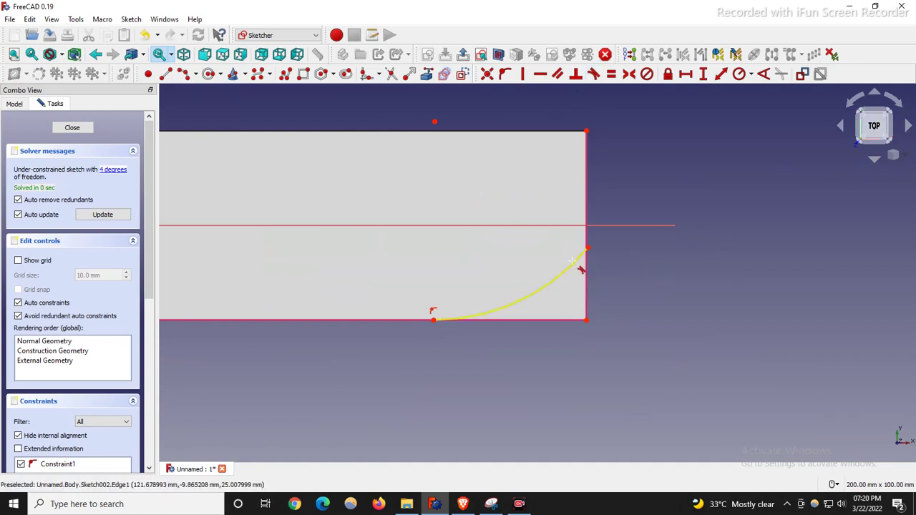
left_click(571, 263)
left_click(584, 263)
left_click(585, 263)
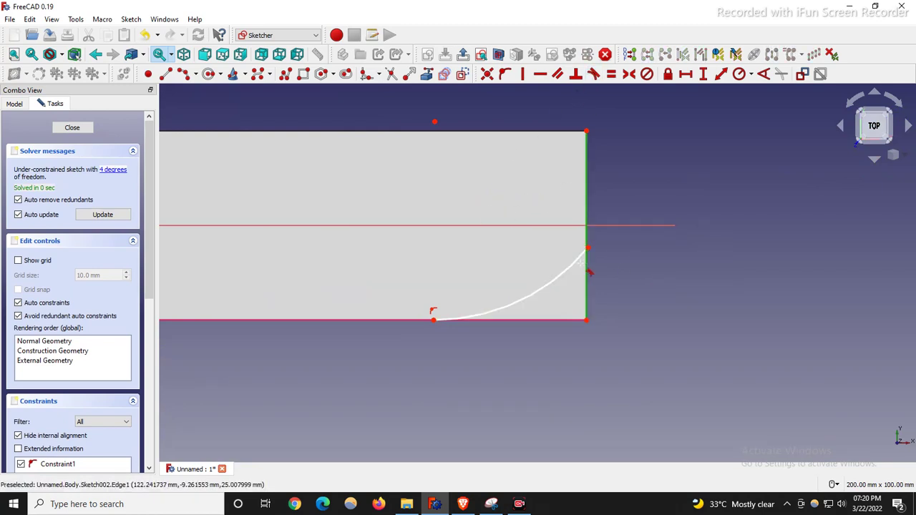
left_click(549, 284)
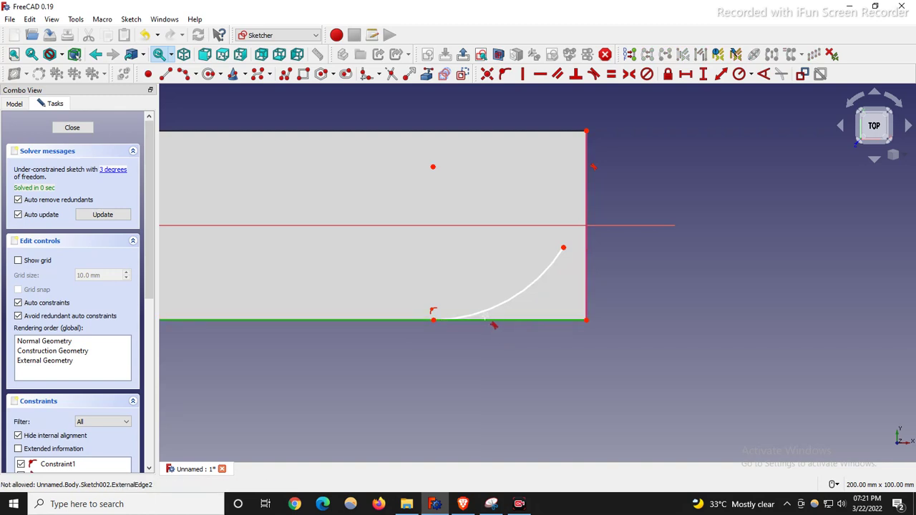
Constrain the arc's free endpoint to lie on the block's end edge.
left_click(504, 74)
left_click(563, 248)
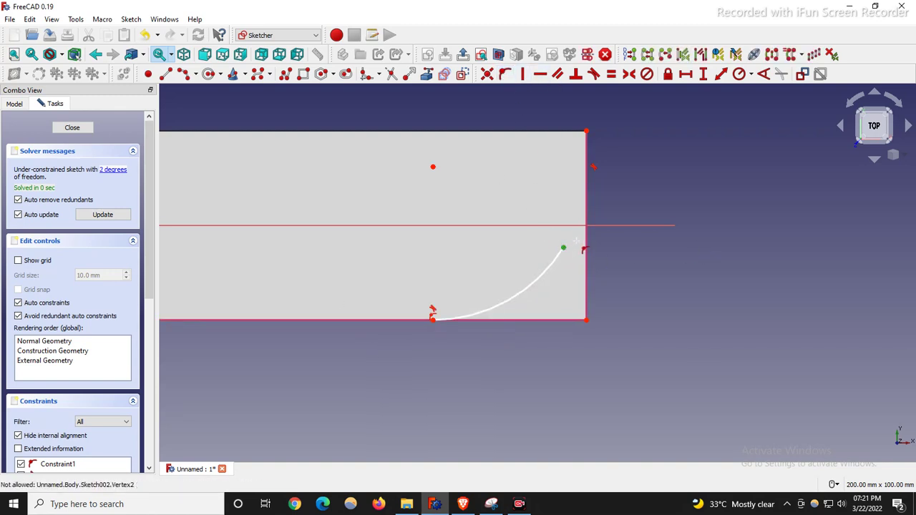
left_click(674, 250)
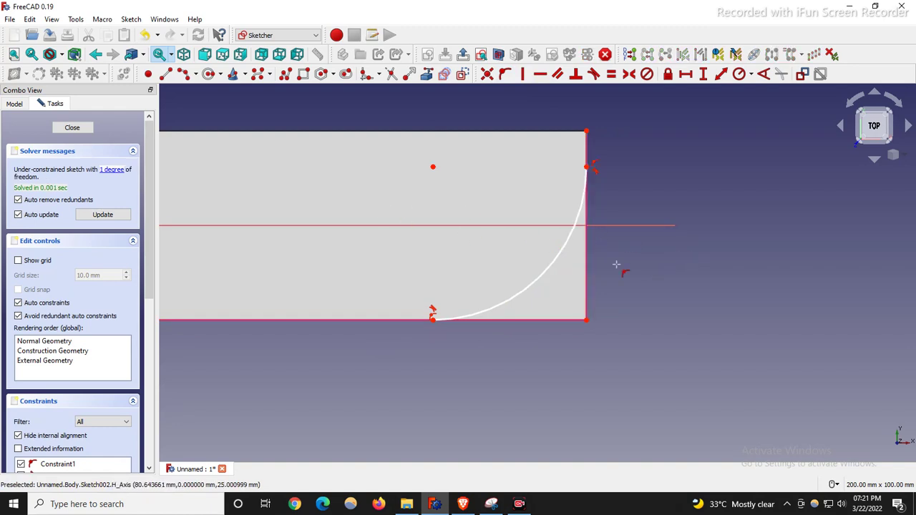
Constrain the corner arc's radius to 25 mm.
left_click(750, 74)
left_click(769, 91)
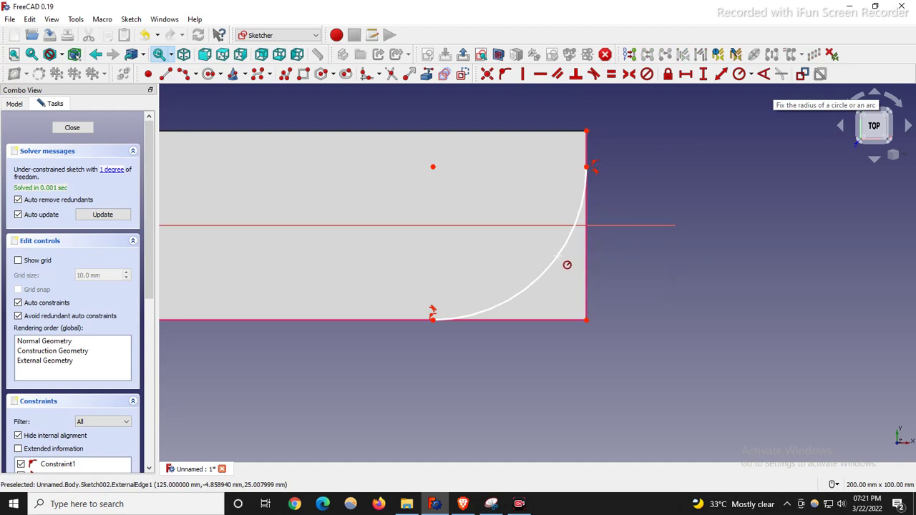
left_click(558, 259)
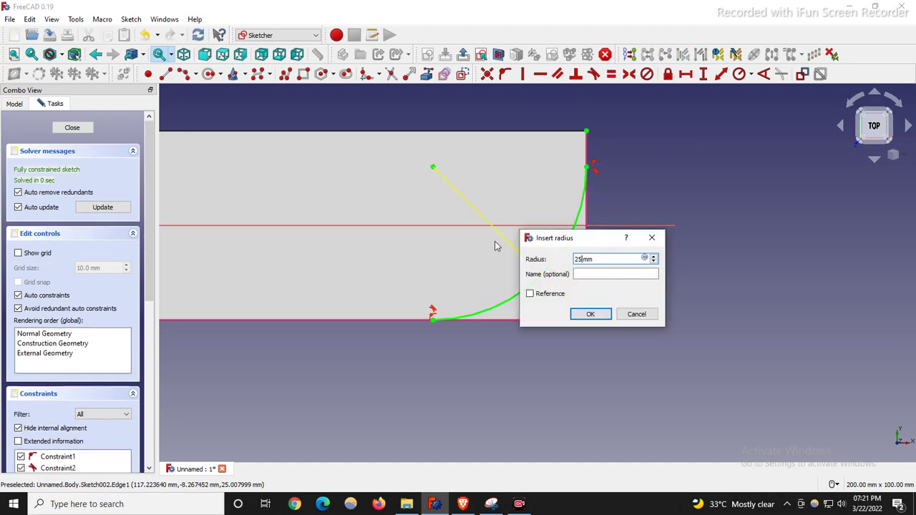
key("Return")
scroll(548, 266, "up", 3)
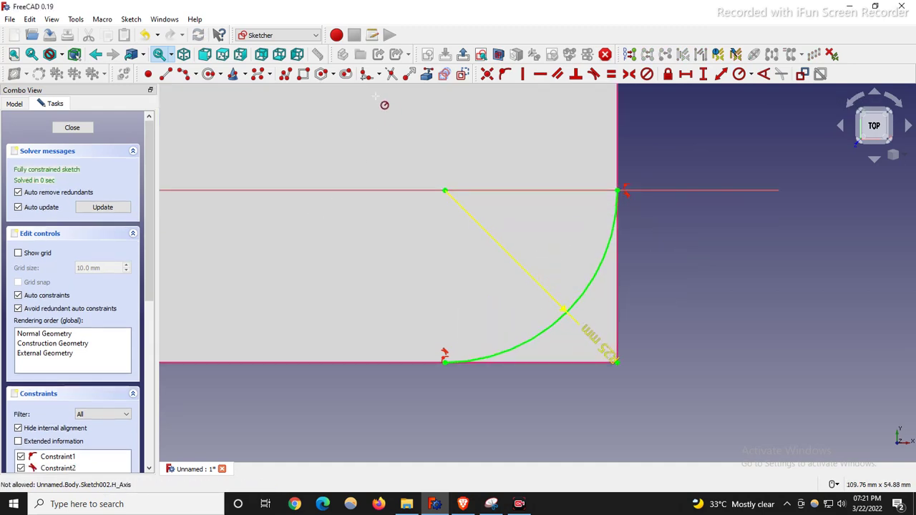
Draw a polyline from the arc's start on the long edge through the block corner to the arc's end, closing the profile.
left_click(165, 74)
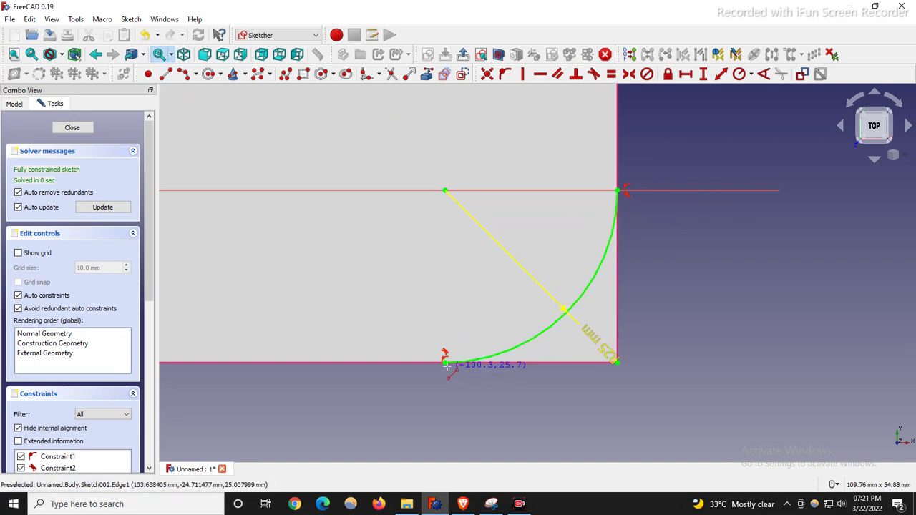
left_click(445, 363)
left_click(617, 363)
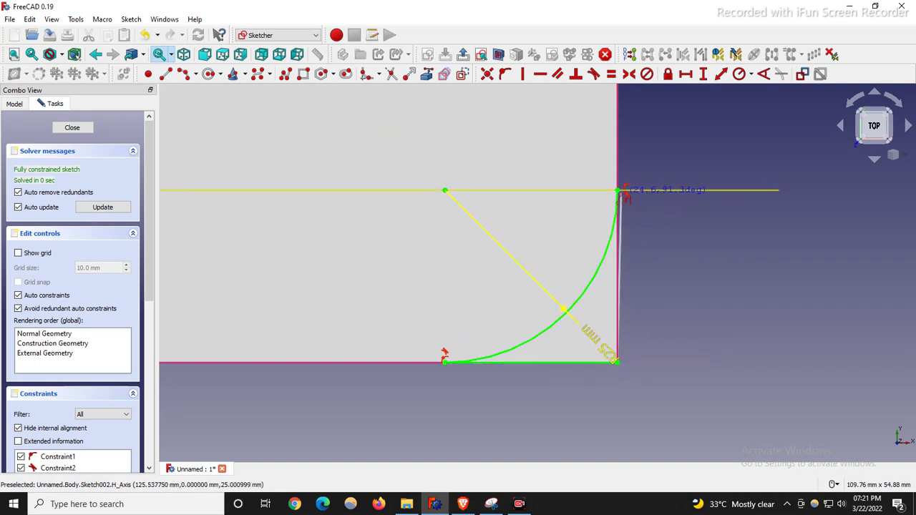
left_click(617, 190)
right_click(690, 281)
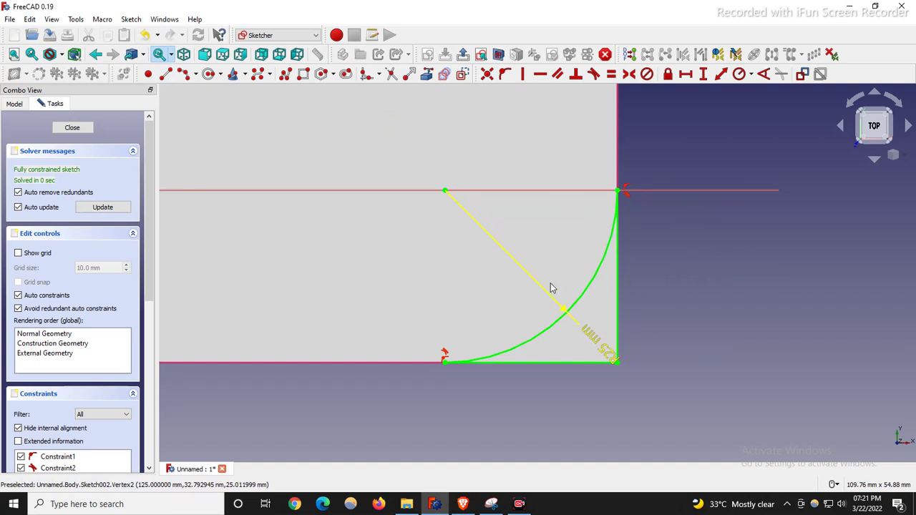
Move the radius dimension label clear of the corner profile and close the sketch.
scroll(587, 259, "down", 2)
scroll(580, 259, "up", 2)
left_click_drag(591, 370, 683, 365)
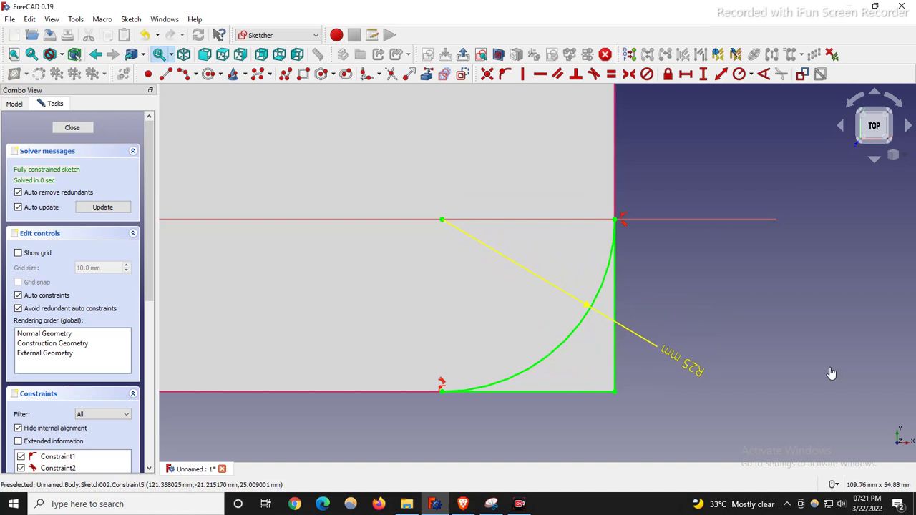
scroll(558, 279, "down", 2)
scroll(527, 293, "up", 1)
scroll(652, 307, "down", 1)
left_click_drag(661, 315, 625, 369)
scroll(466, 297, "down", 3)
scroll(464, 289, "up", 2)
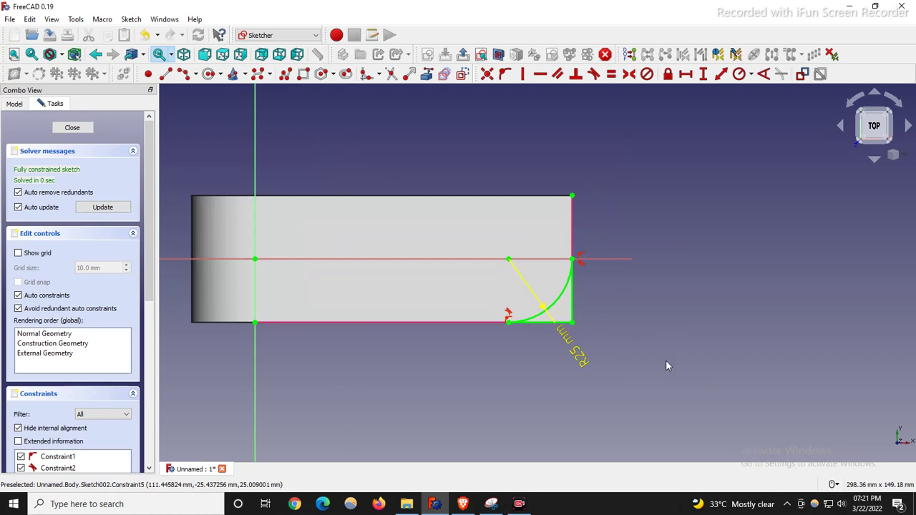
left_click(72, 127)
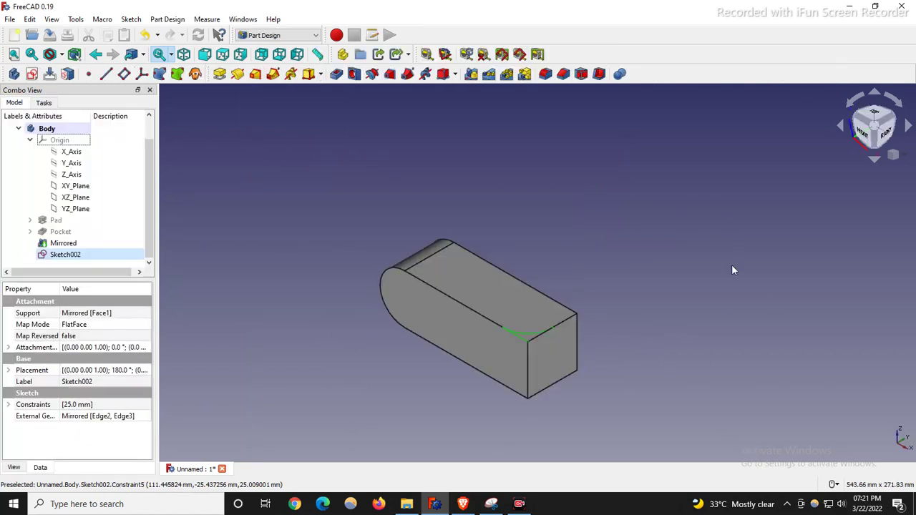
left_click(716, 264)
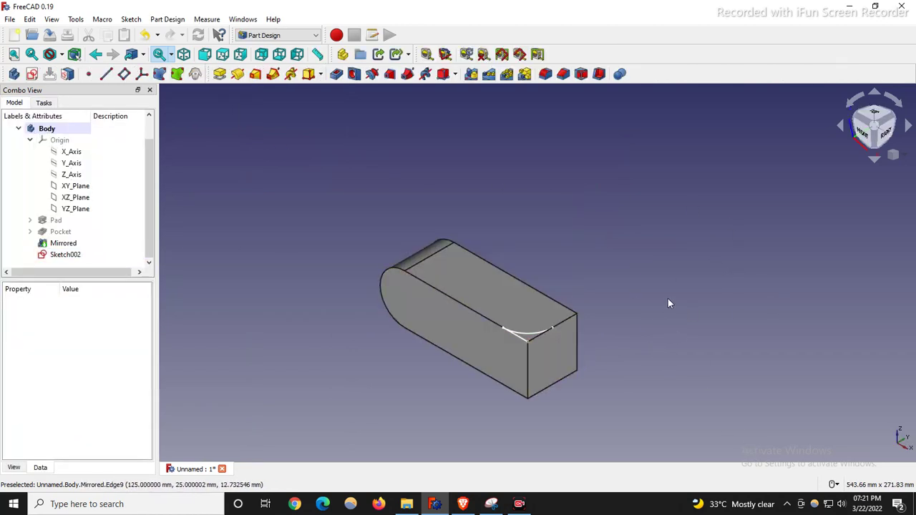
Pocket the corner profile with type Through all, rounding the block's front vertical corner.
left_click(335, 74)
left_click(96, 172)
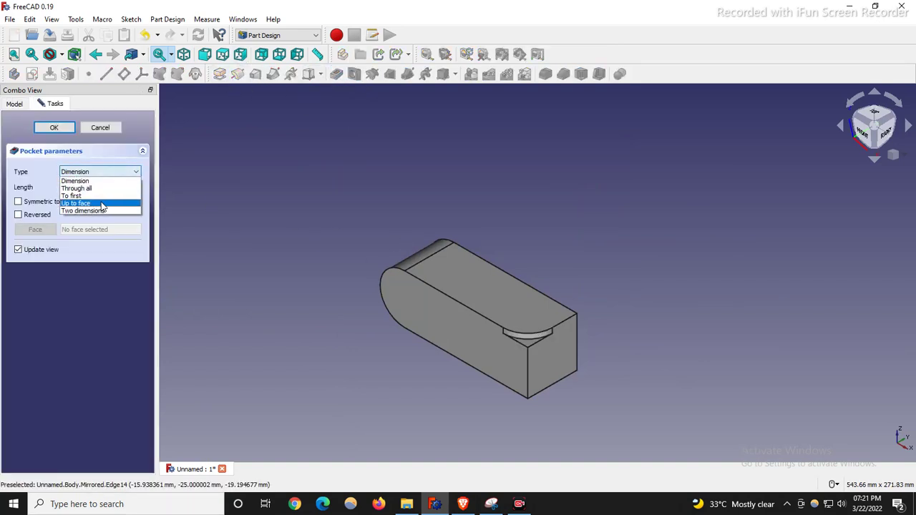
left_click(79, 188)
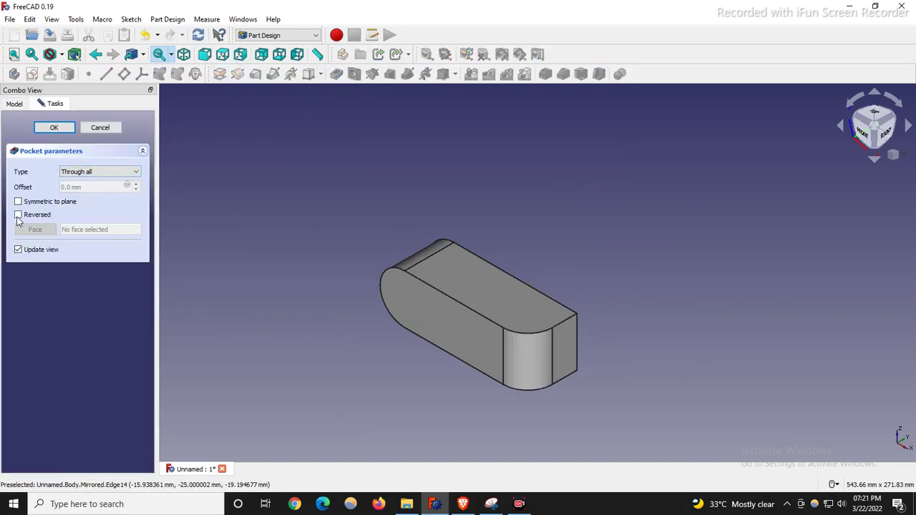
left_click(55, 128)
left_click(66, 255)
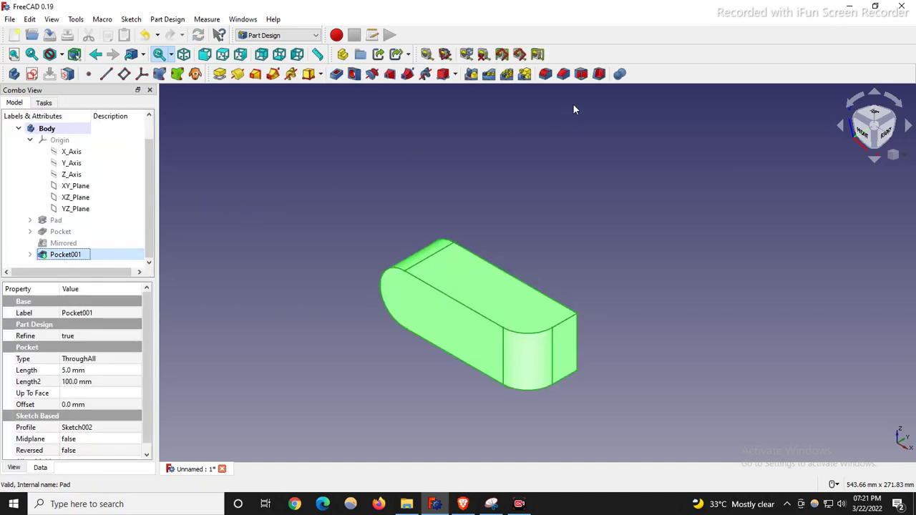
left_click(471, 73)
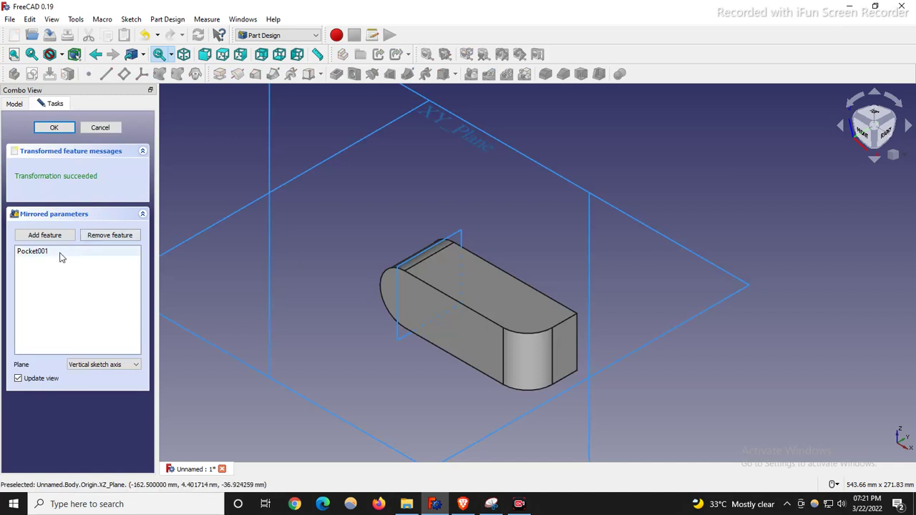
left_click(15, 104)
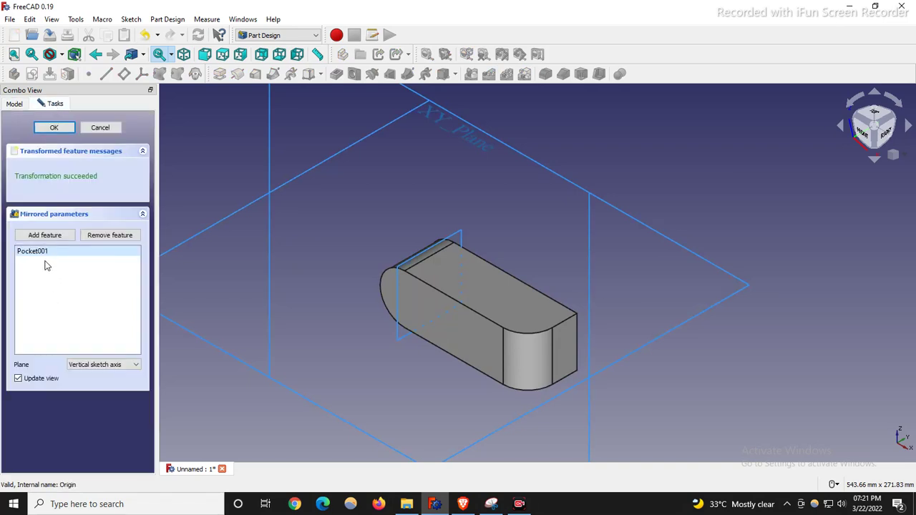
left_click(100, 128)
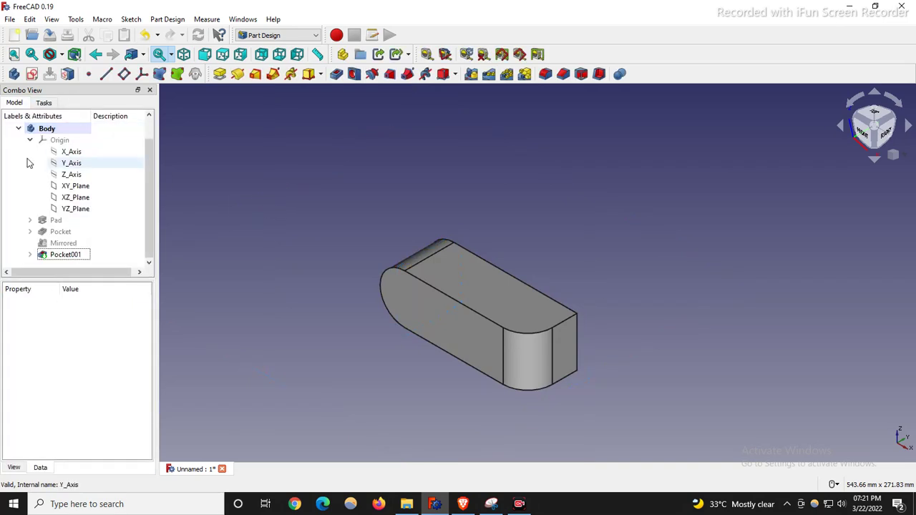
Mirror the vertical corner pocket about the vertical sketch axis and accept the feature.
left_click(66, 256)
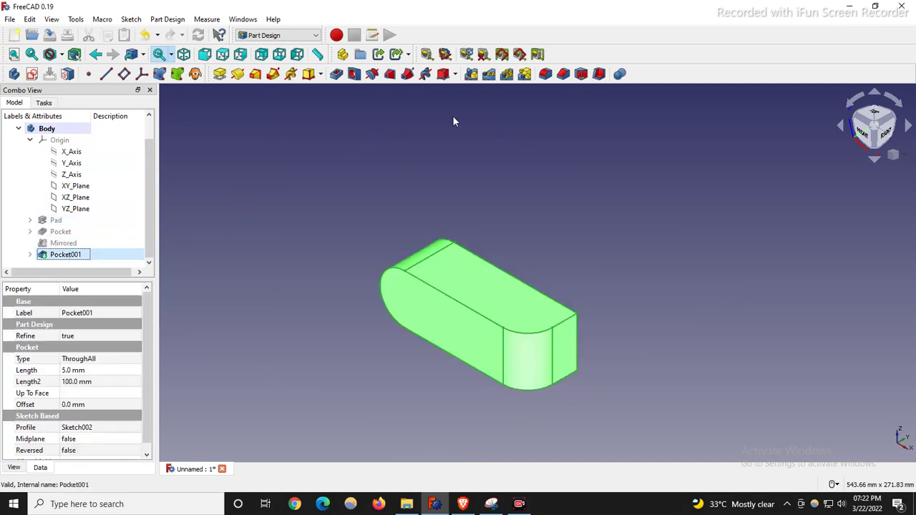
left_click(471, 75)
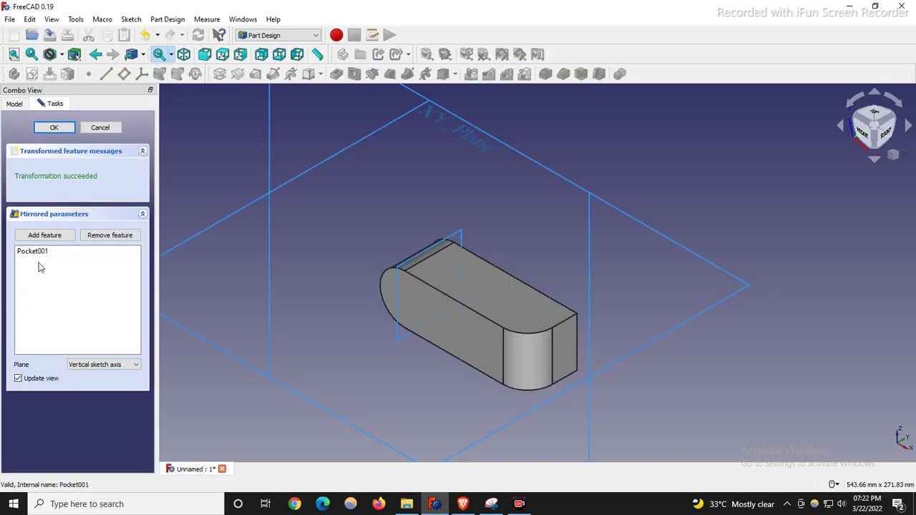
left_click(54, 128)
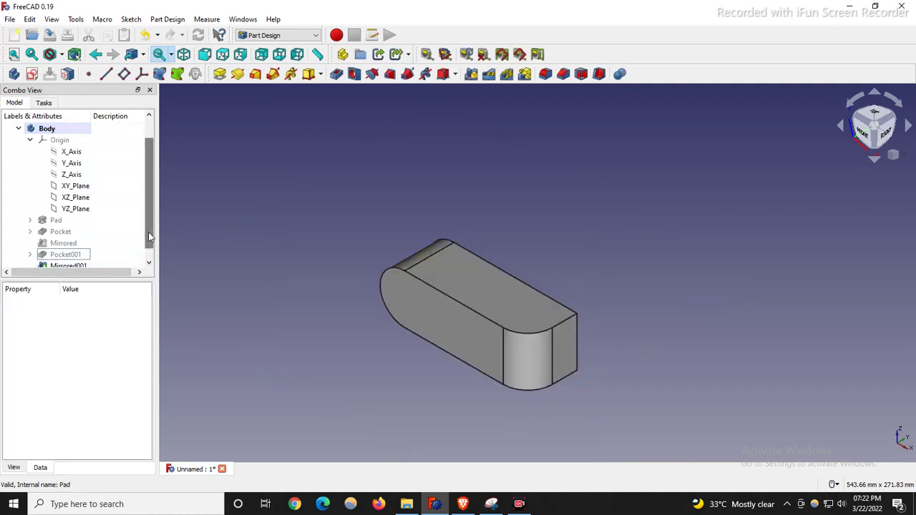
Edit the new mirrored feature and set its plane to Base XZ plane, rounding the opposite vertical corner.
scroll(148, 225, "down", 1)
left_click(75, 255)
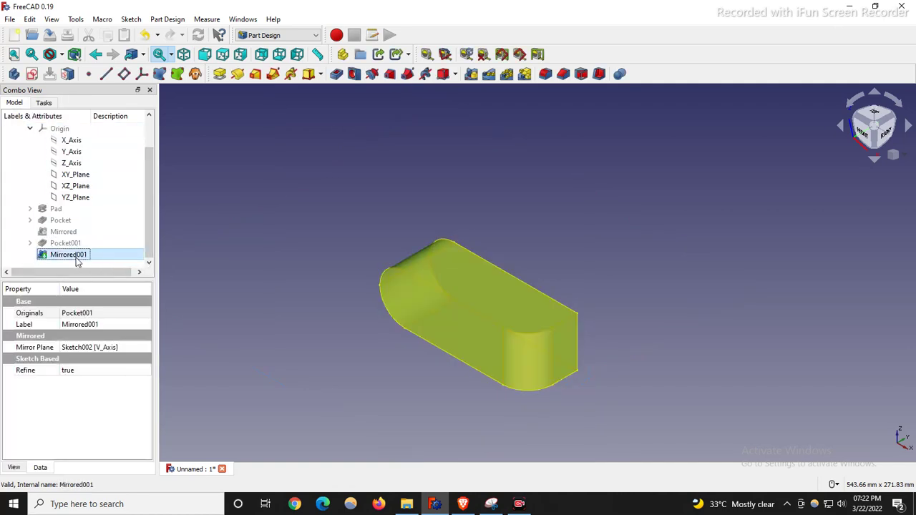
left_click(358, 312)
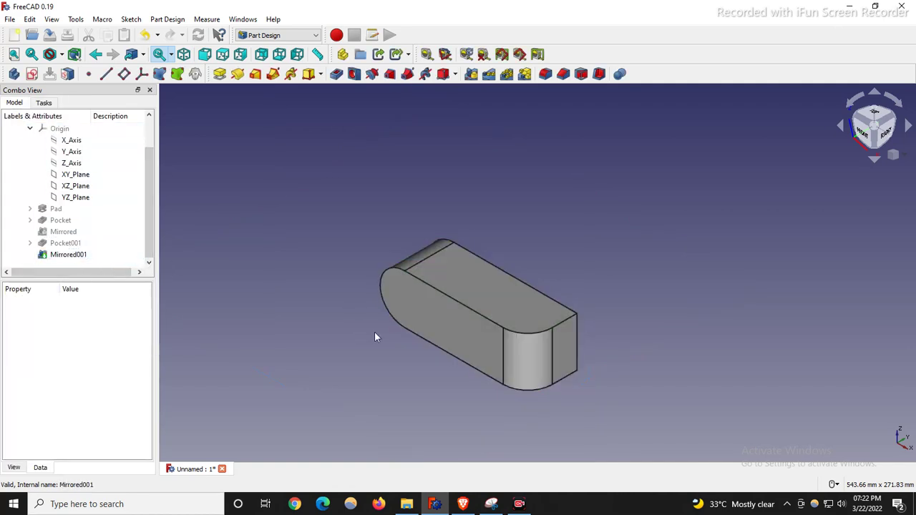
double_click(63, 255)
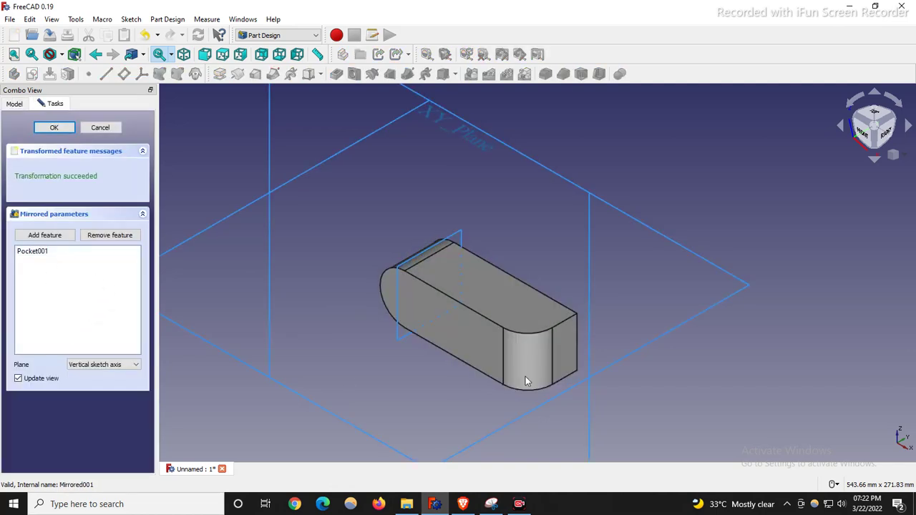
scroll(500, 309, "down", 3)
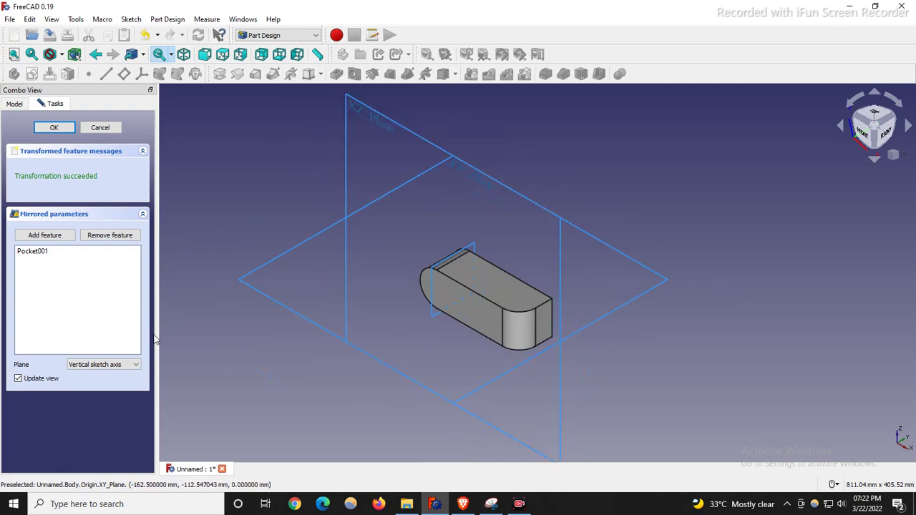
left_click(103, 367)
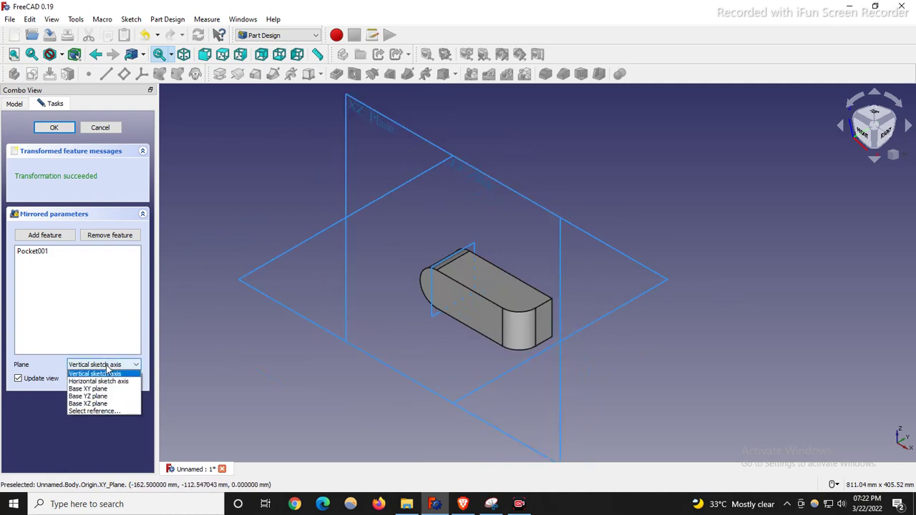
left_click(97, 404)
scroll(568, 314, "up", 5)
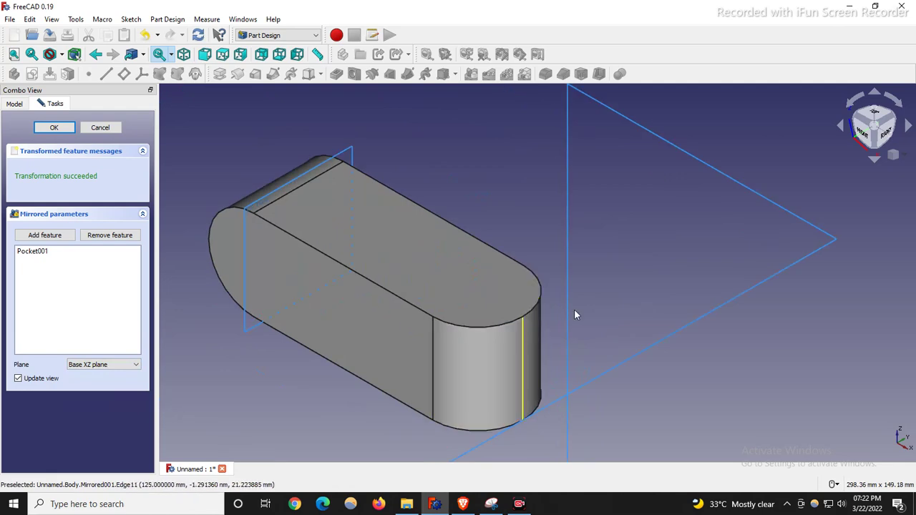
left_click(66, 129)
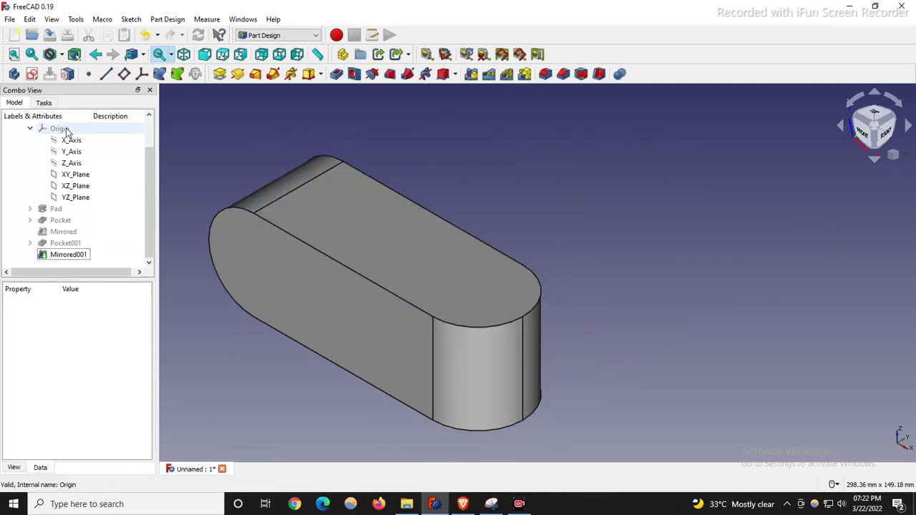
Bring up reference drawing 103 in Snipping Tool beside the model and examine the holes and slots at both ends.
left_click(491, 503)
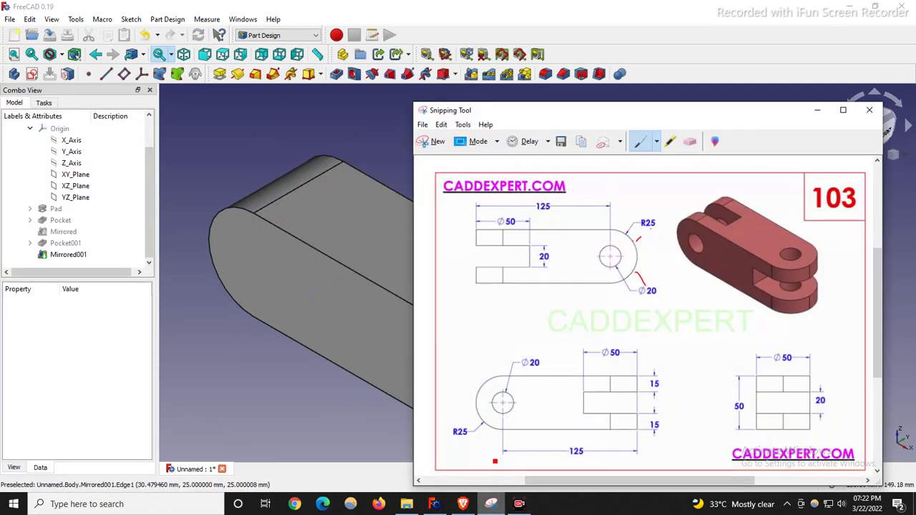
left_click_drag(612, 117, 632, 94)
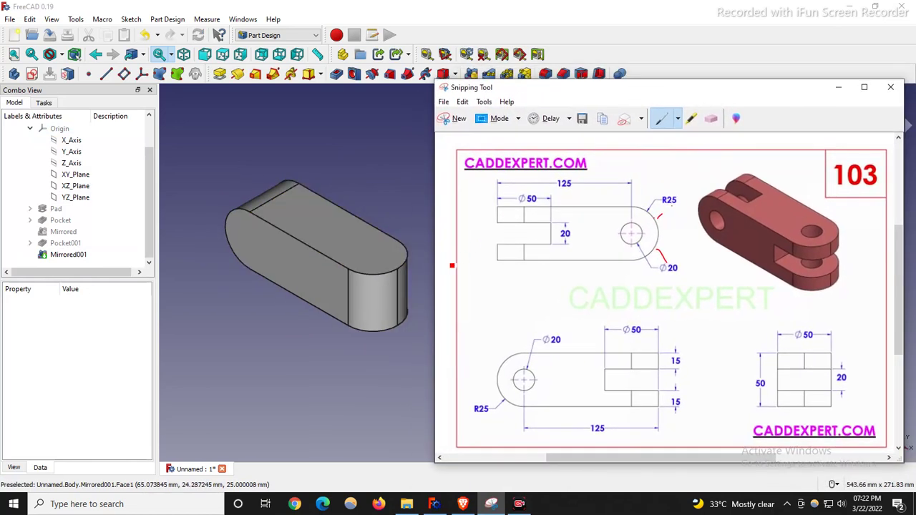
left_click_drag(433, 270, 466, 264)
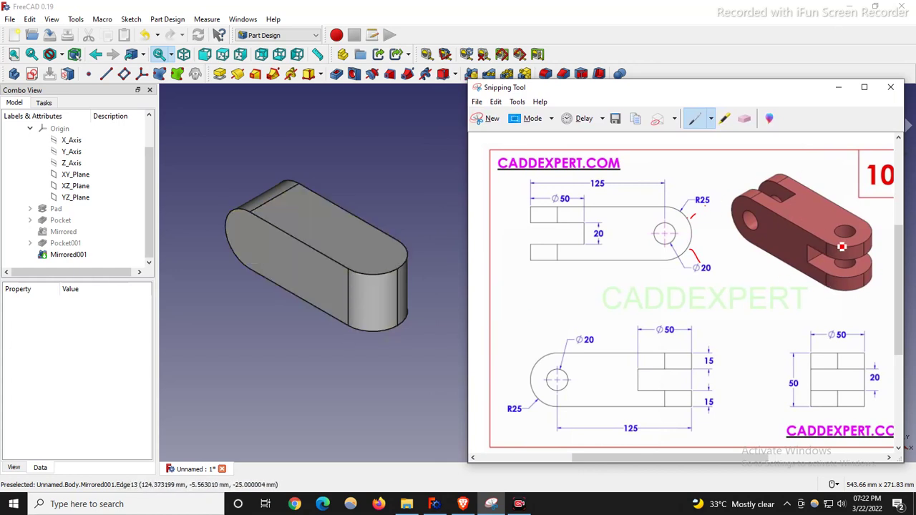
left_click_drag(776, 180, 795, 159)
left_click_drag(737, 194, 766, 181)
left_click(257, 347)
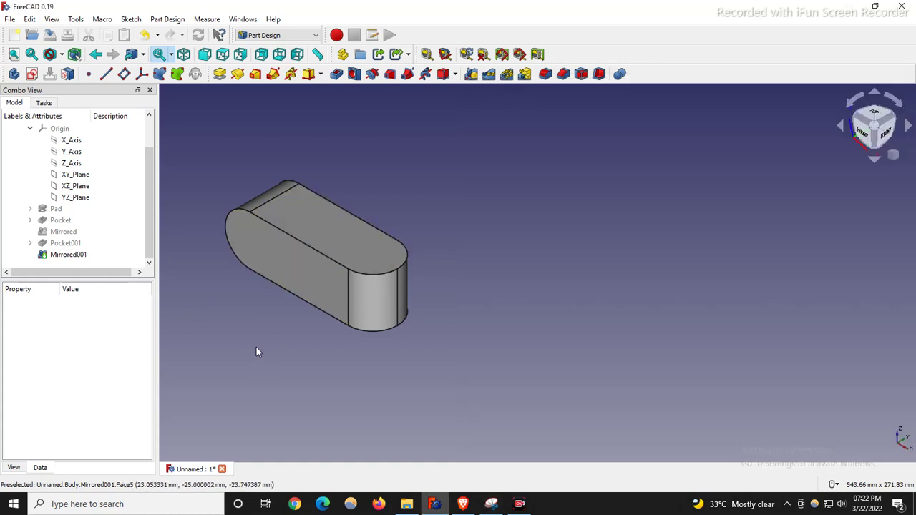
Create a sketch on the block's flat front side face and show it in isometric view.
left_click(334, 278)
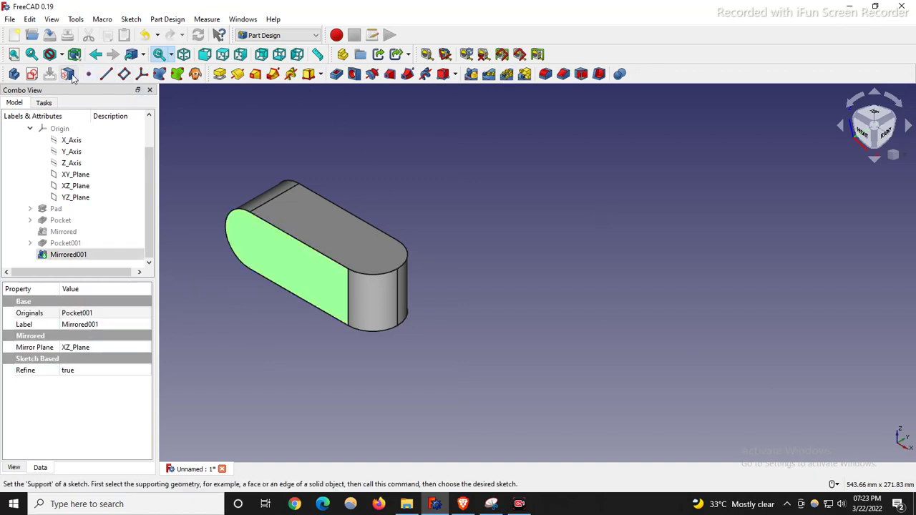
left_click(31, 74)
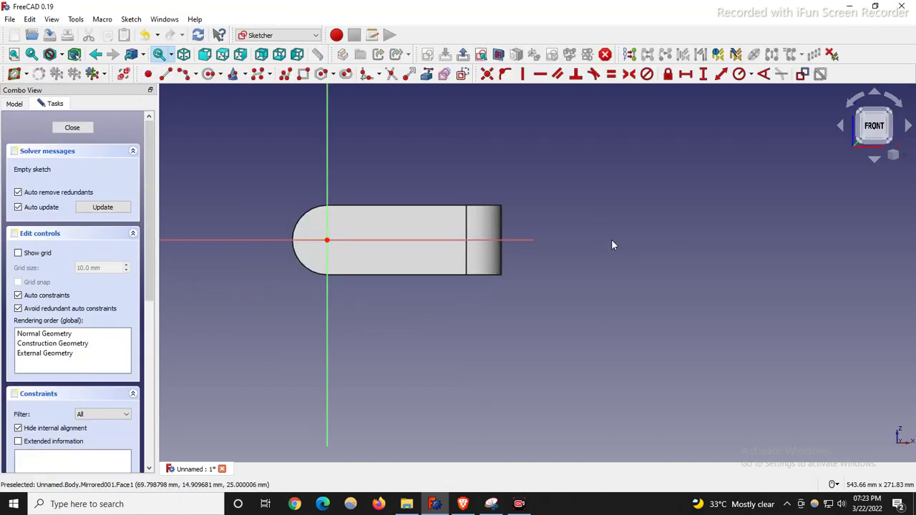
key("0")
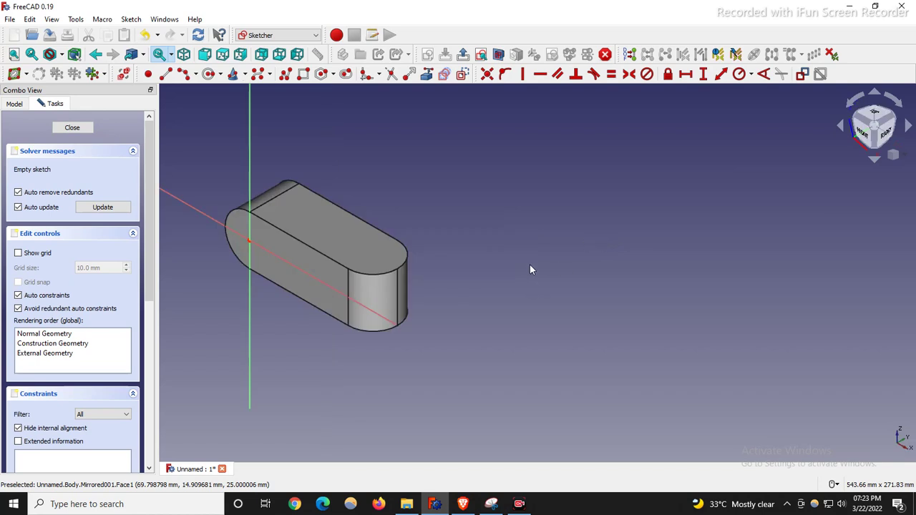
Sketch a rectangle across the horizontal axis near the vertically rounded end of the block and show the sketch in front view.
scroll(591, 272, "down", 3)
scroll(445, 258, "up", 4)
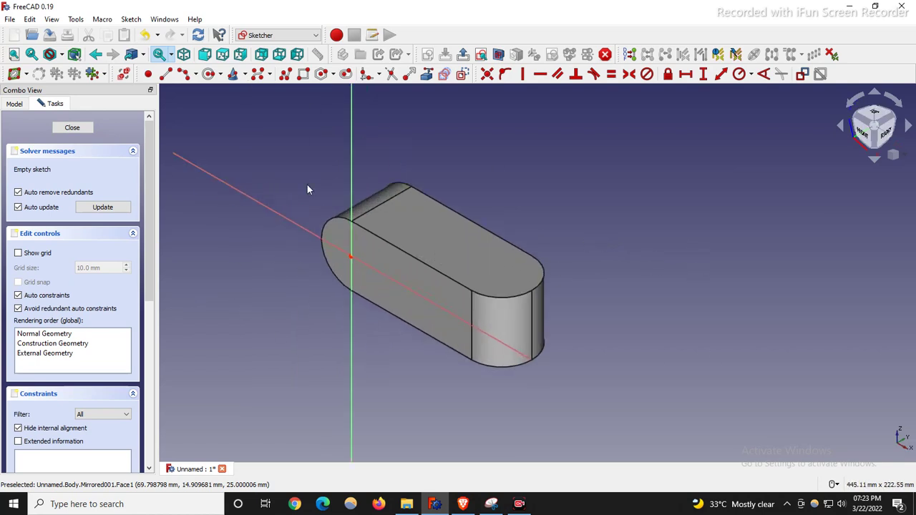
left_click(303, 74)
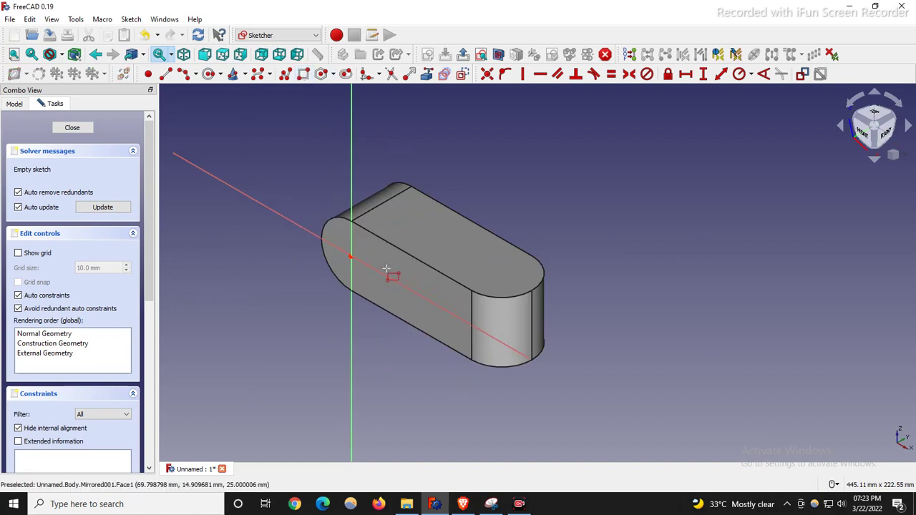
left_click(386, 270)
left_click(462, 337)
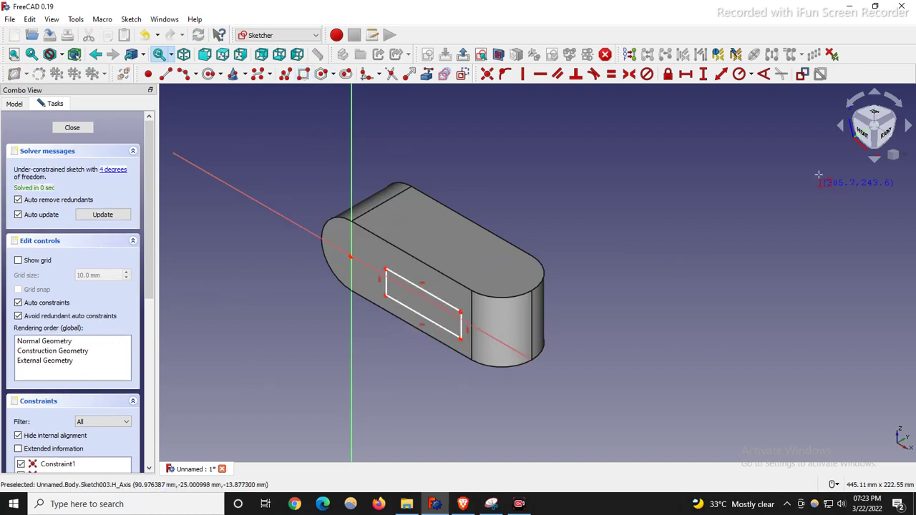
left_click(869, 139)
scroll(438, 247, "up", 2)
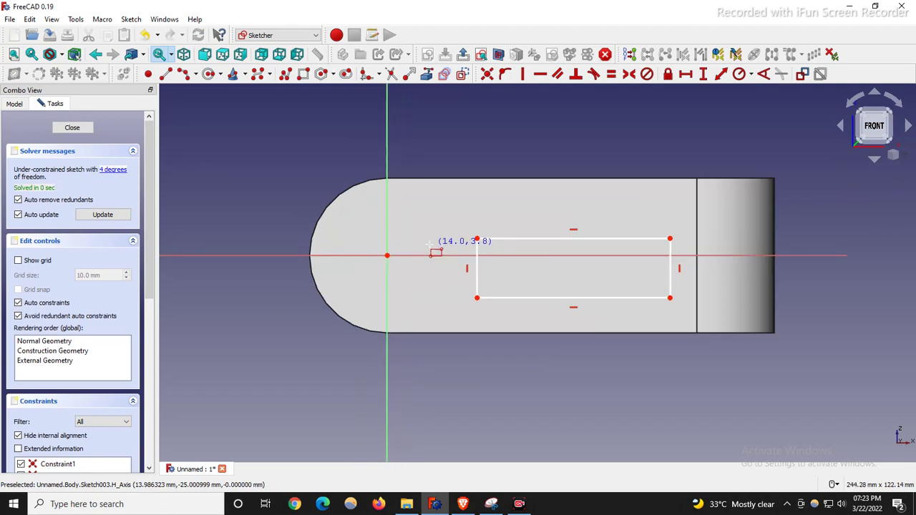
scroll(629, 217, "down", 2)
scroll(715, 211, "up", 3)
right_click(716, 208)
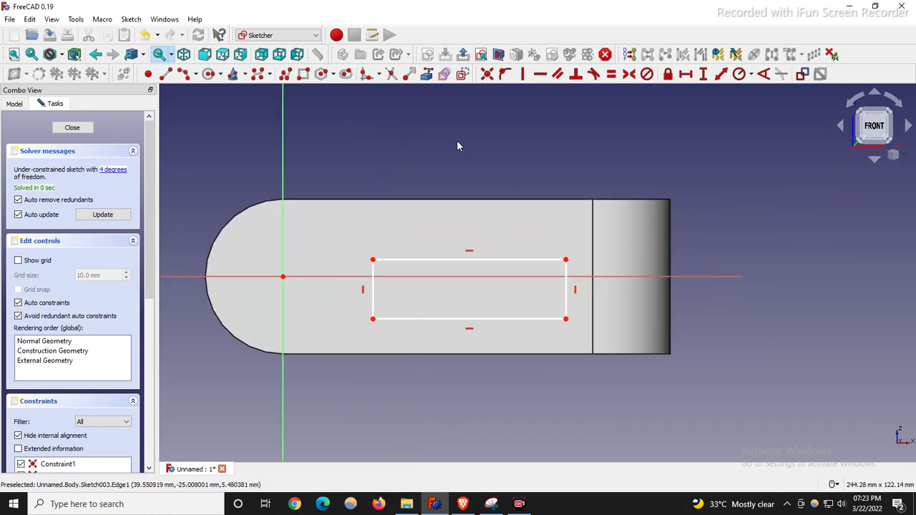
Link the upper and lower edges of the vertically rounded end into the sketch as external geometry.
left_click(427, 77)
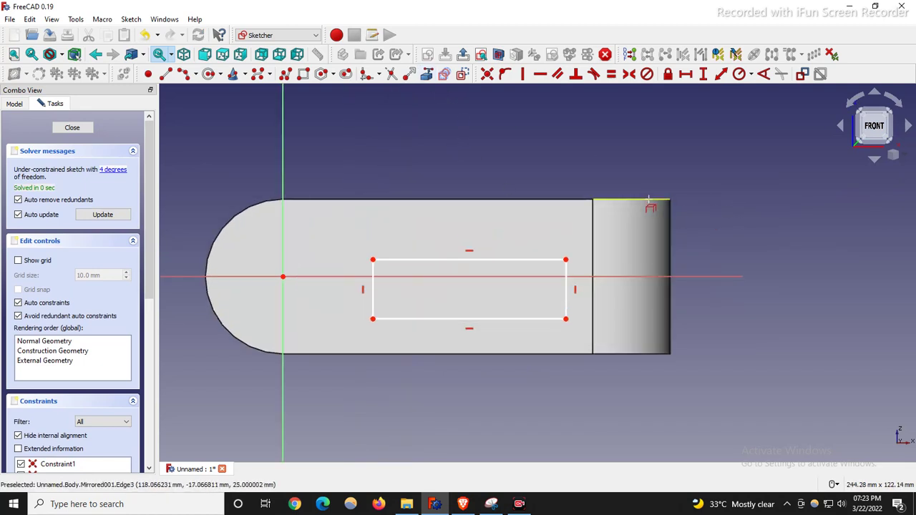
left_click(664, 199)
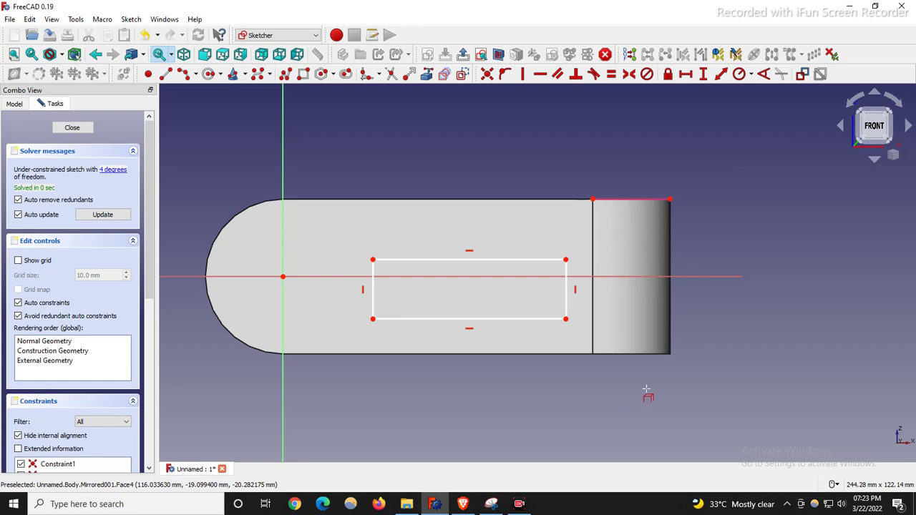
left_click(664, 355)
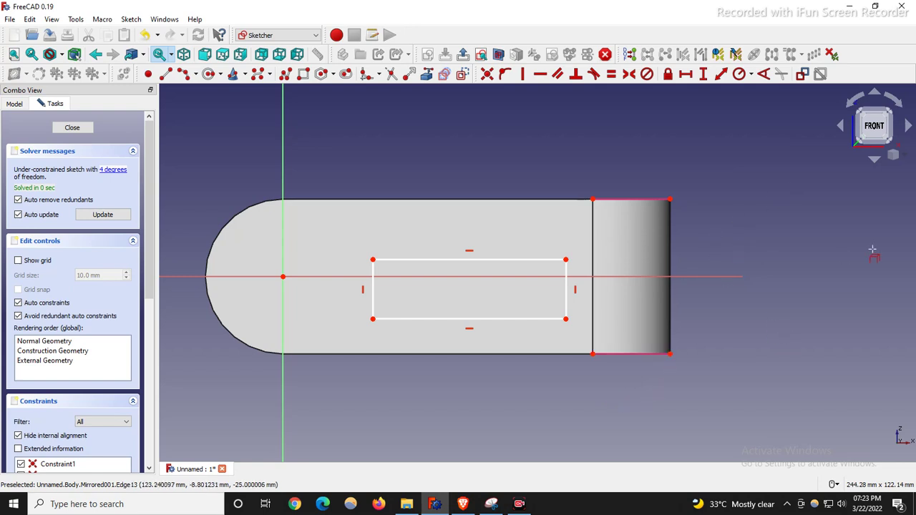
scroll(416, 279, "up", 1)
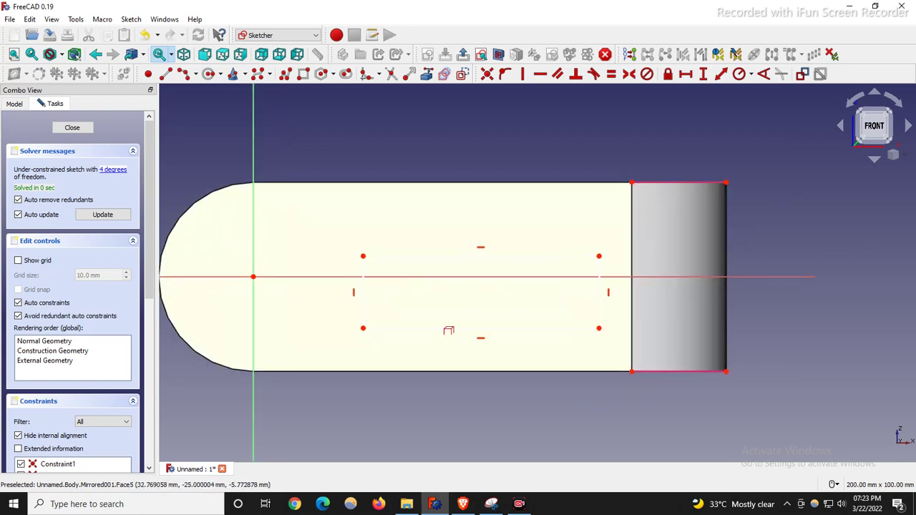
Check the slot depth in the Snipping Tool drawing, then constrain the rectangle's inner edge 50 mm horizontally from the block's rounded end.
left_click(491, 504)
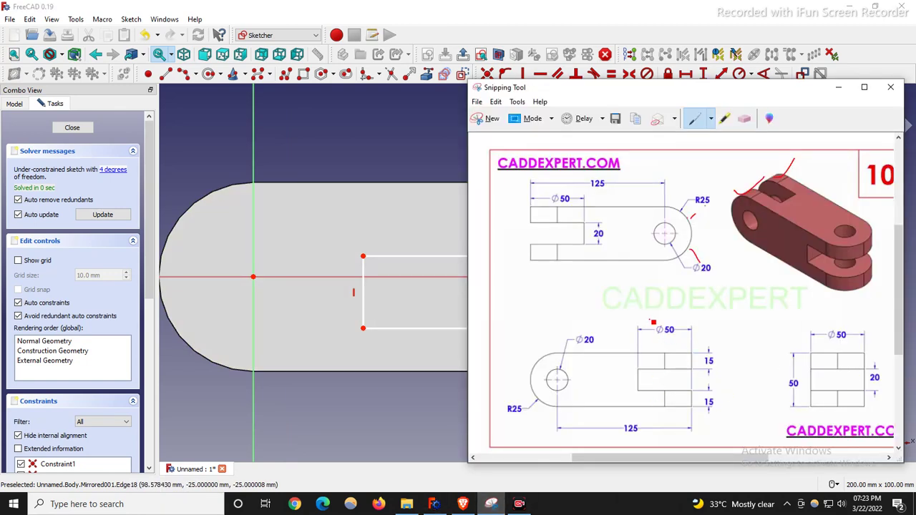
left_click_drag(653, 323, 687, 307)
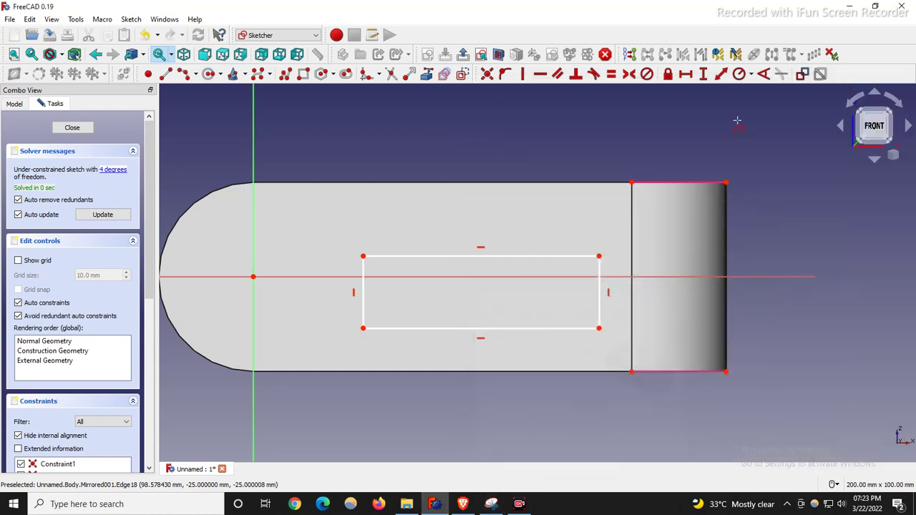
left_click(838, 86)
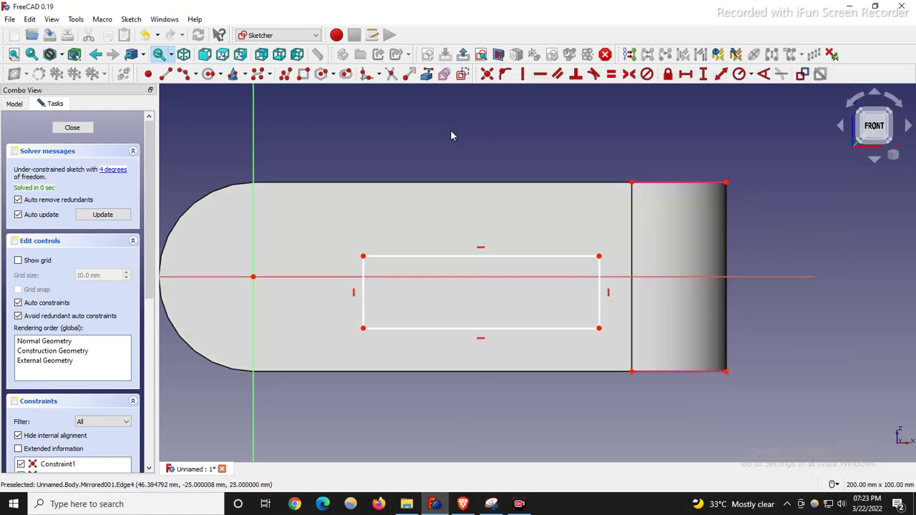
left_click(363, 256)
left_click(725, 183)
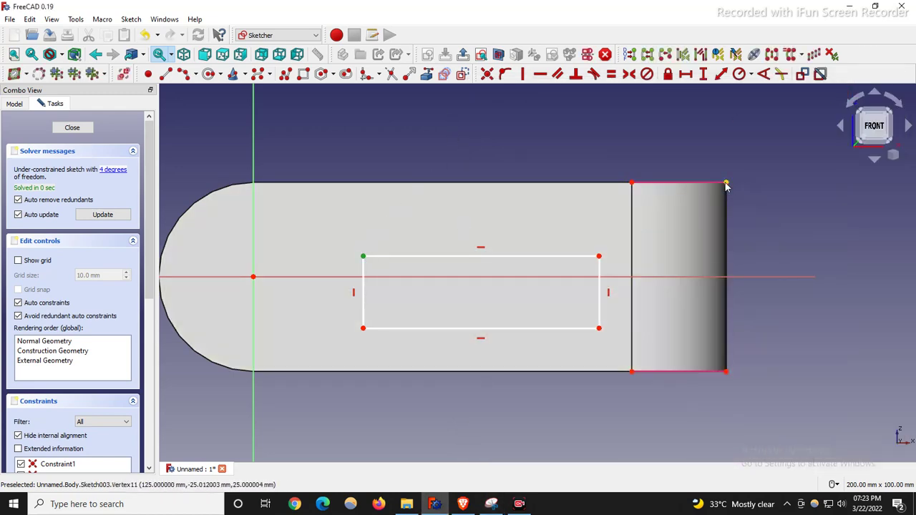
left_click(685, 74)
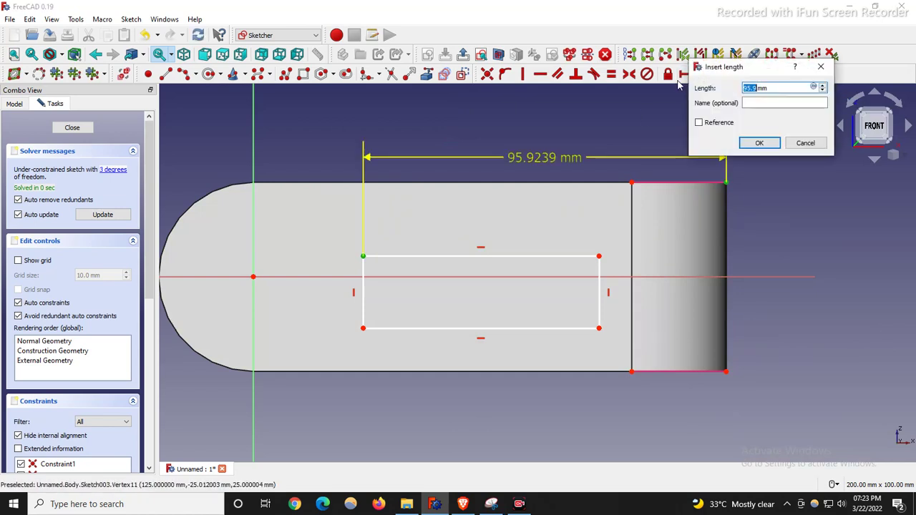
type("50")
key("Return")
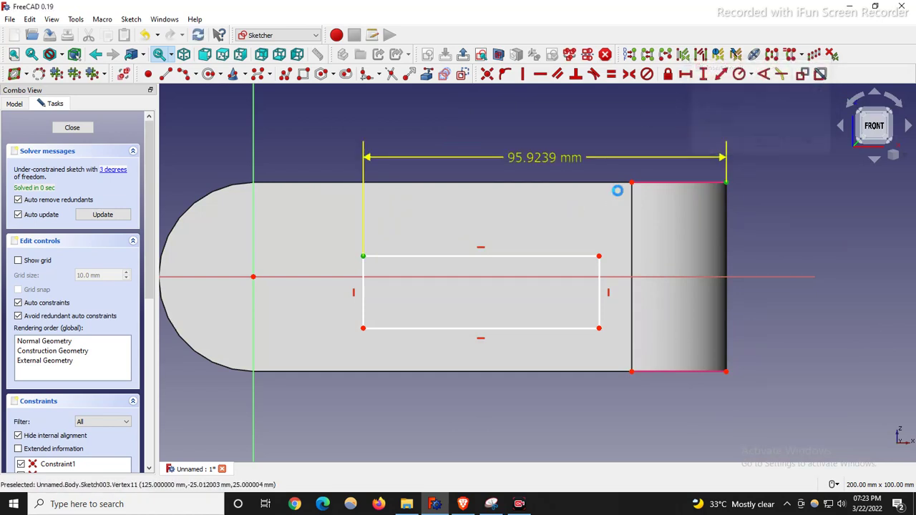
scroll(565, 211, "up", 2)
scroll(483, 222, "down", 2)
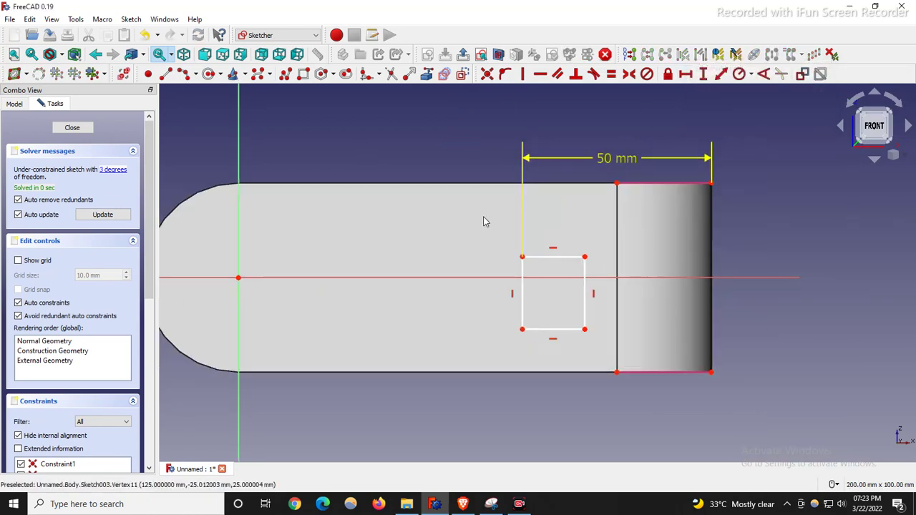
Stretch the rectangle past the block's rounded end and make its inner corners symmetric about the horizontal axis.
left_click_drag(591, 273, 824, 271)
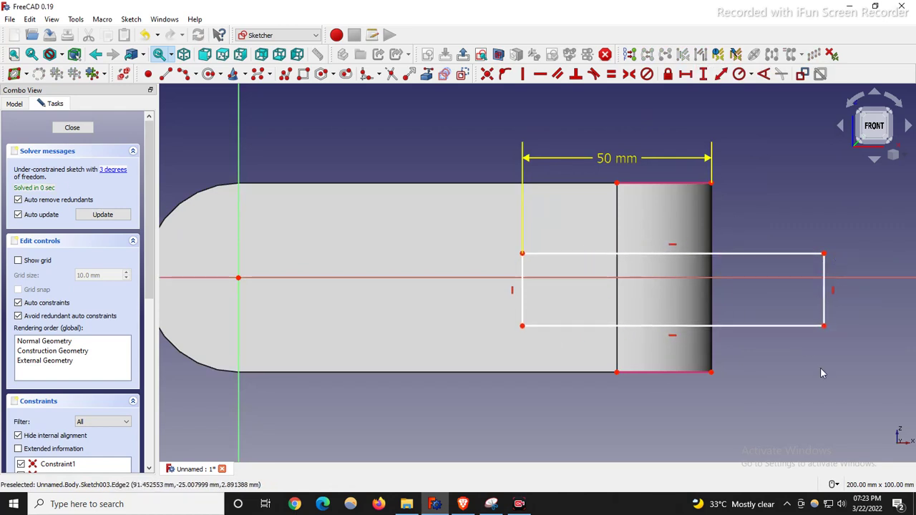
scroll(492, 320, "down", 4)
scroll(501, 322, "up", 4)
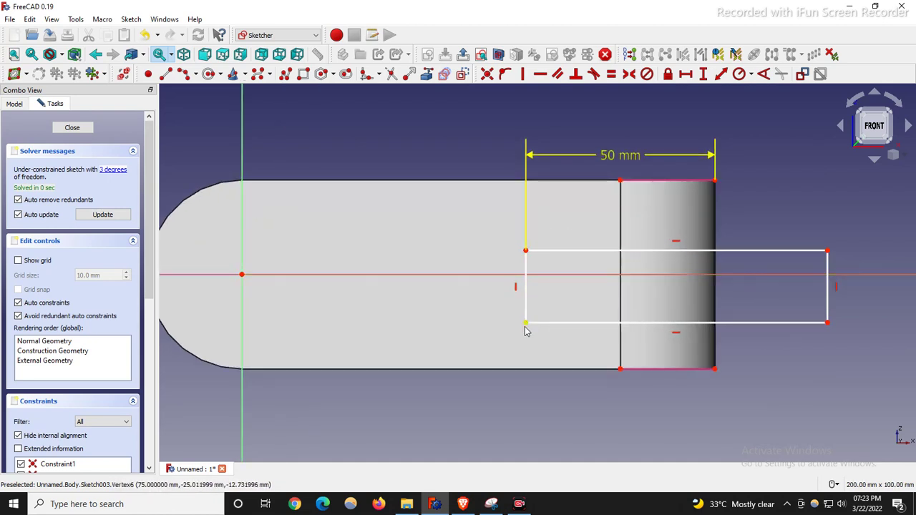
left_click(526, 323)
left_click(525, 251)
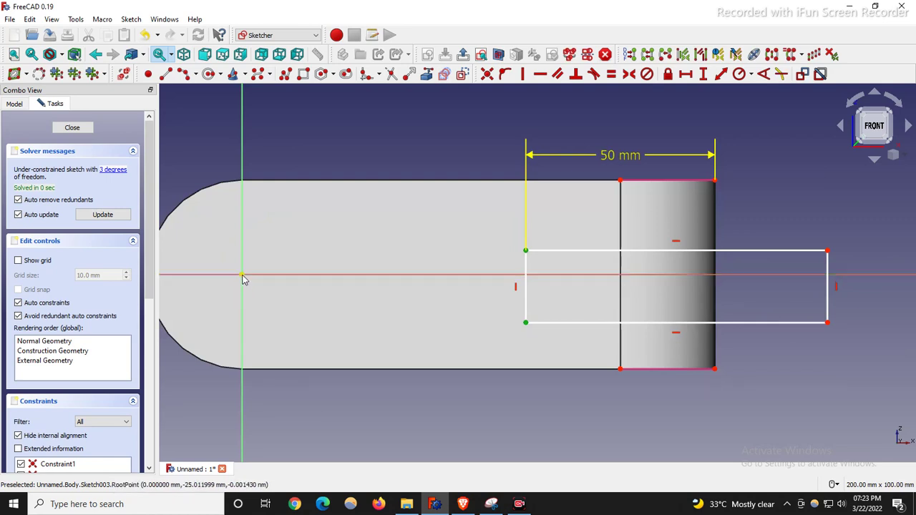
left_click(481, 279)
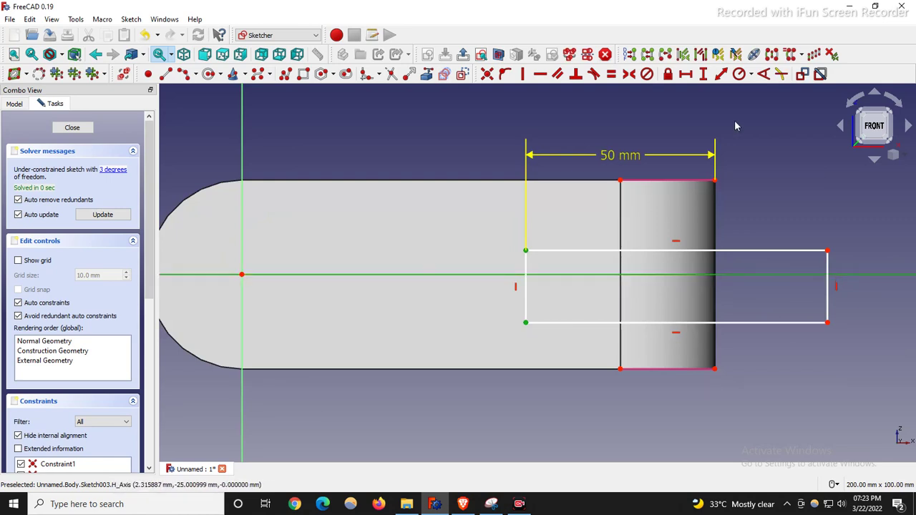
left_click(629, 74)
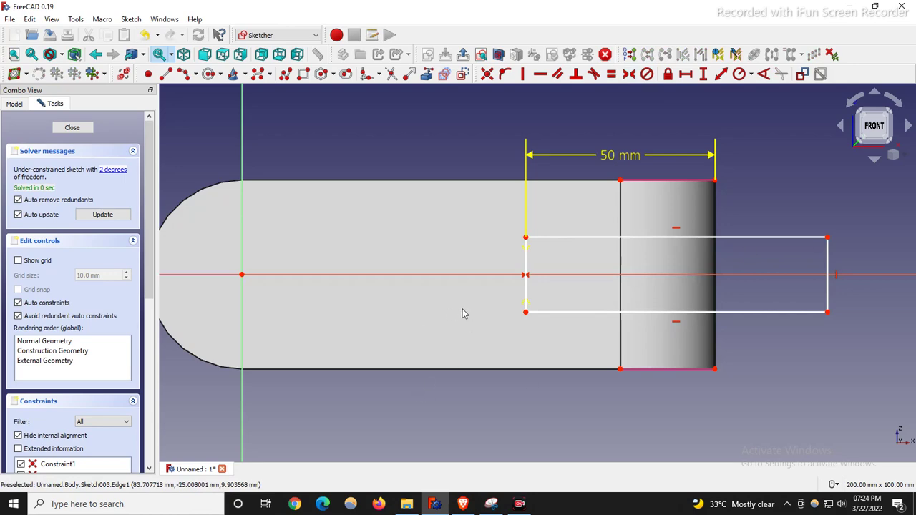
Examine the slot width in the Snipping Tool reference drawing and erase the stray ink marks over it.
left_click(491, 504)
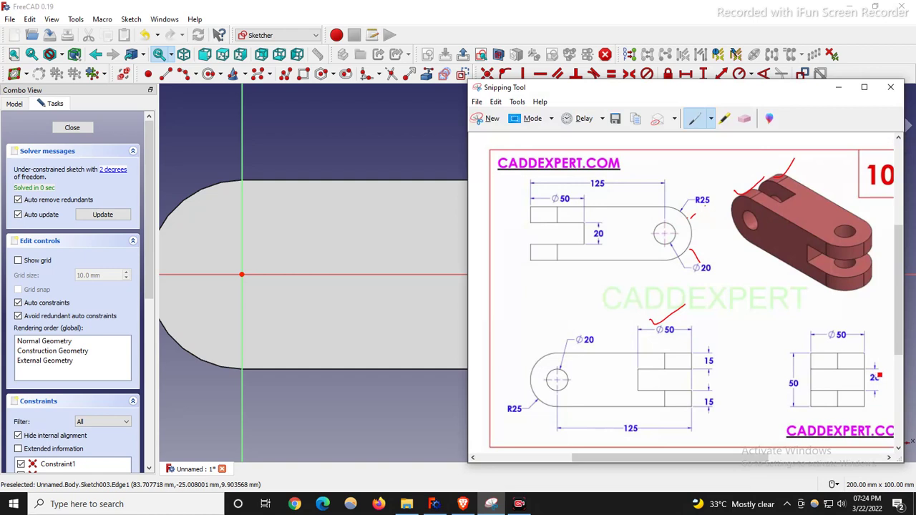
mouse_move(874, 362)
left_mouse_down()
mouse_move(893, 350)
mouse_move(796, 271)
mouse_move(868, 113)
mouse_move(743, 385)
mouse_move(745, 139)
left_mouse_up()
left_click(744, 118)
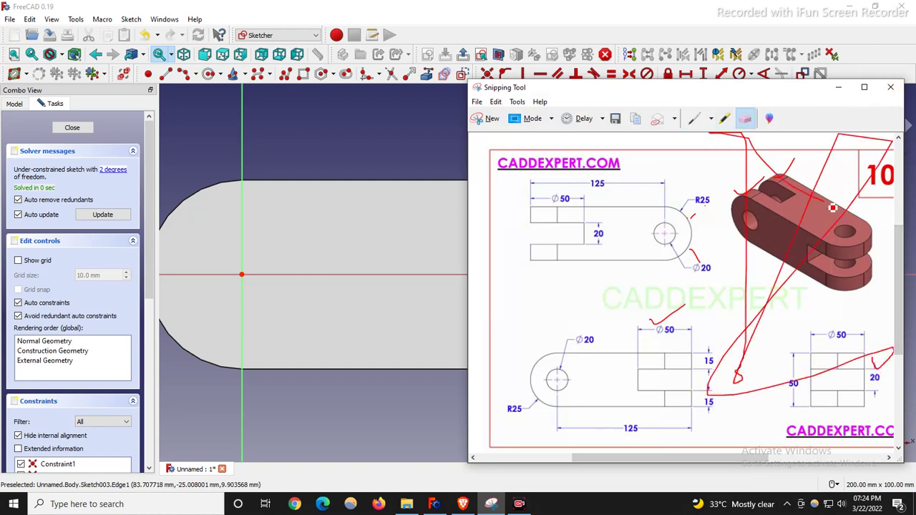
mouse_move(723, 146)
left_mouse_down()
mouse_move(765, 229)
mouse_move(716, 263)
mouse_move(657, 192)
mouse_move(684, 205)
left_mouse_up()
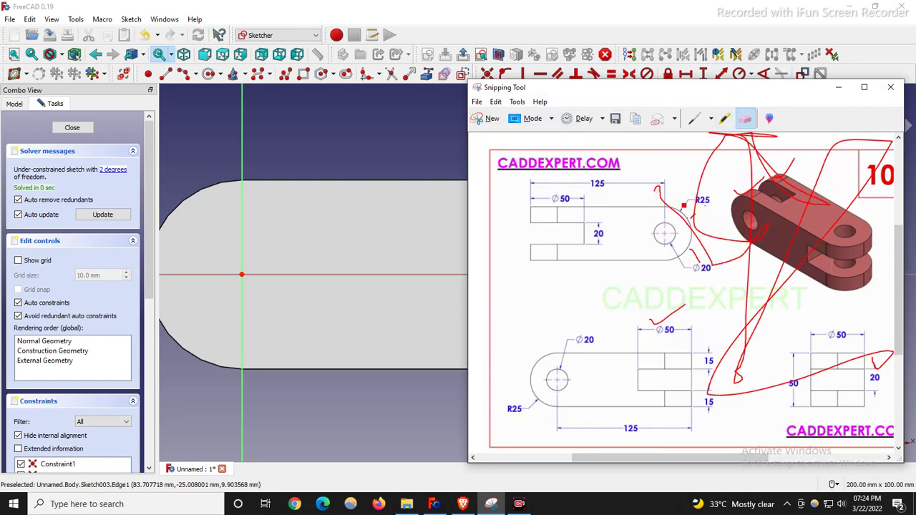
left_click(746, 120)
mouse_move(671, 251)
left_mouse_down()
mouse_move(814, 364)
mouse_move(894, 358)
mouse_move(835, 321)
mouse_move(768, 170)
left_mouse_up()
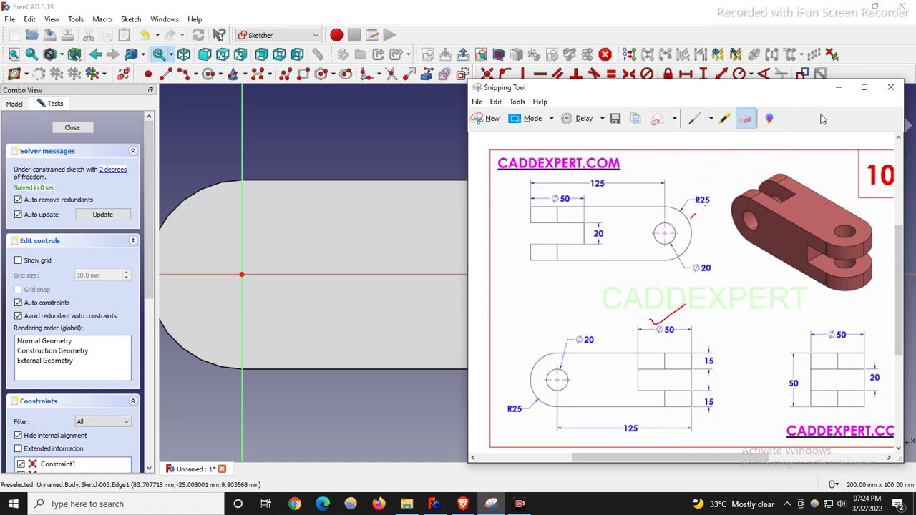
left_click(838, 86)
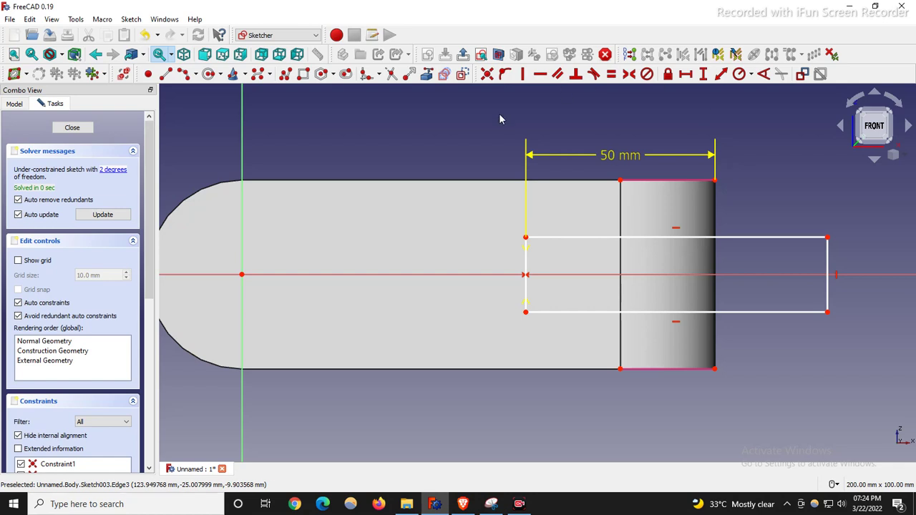
Set the height of the rectangle's inner edge to 20 mm and place the dimension label below the block.
left_click(525, 269)
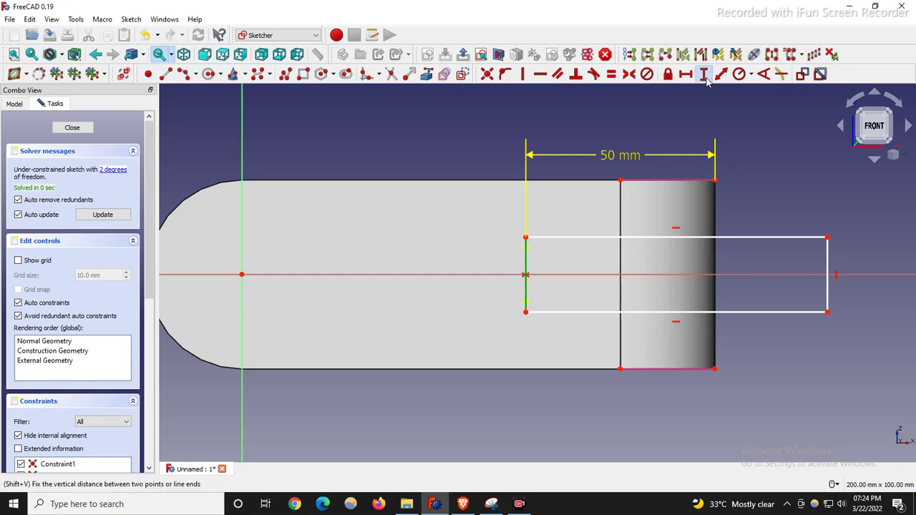
left_click(704, 76)
type("20")
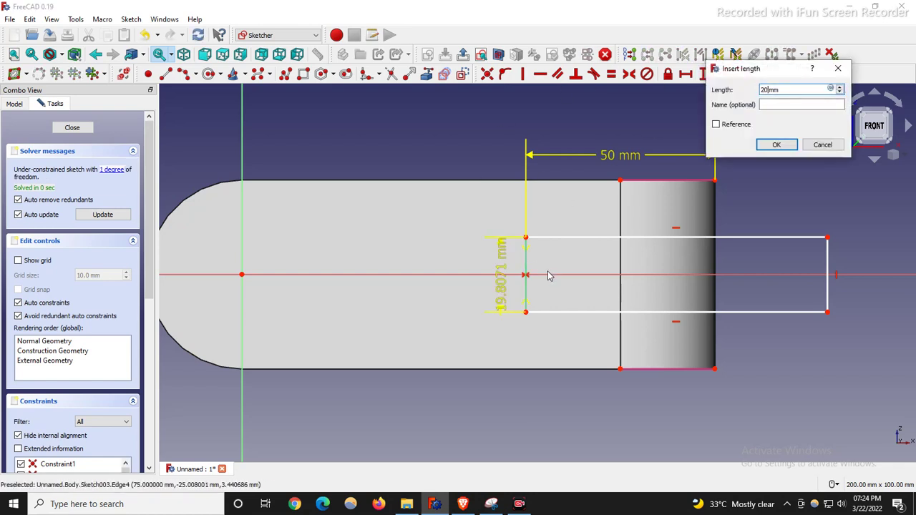
key("Return")
left_click_drag(501, 264, 491, 419)
scroll(415, 251, "down", 1)
scroll(525, 212, "up", 2)
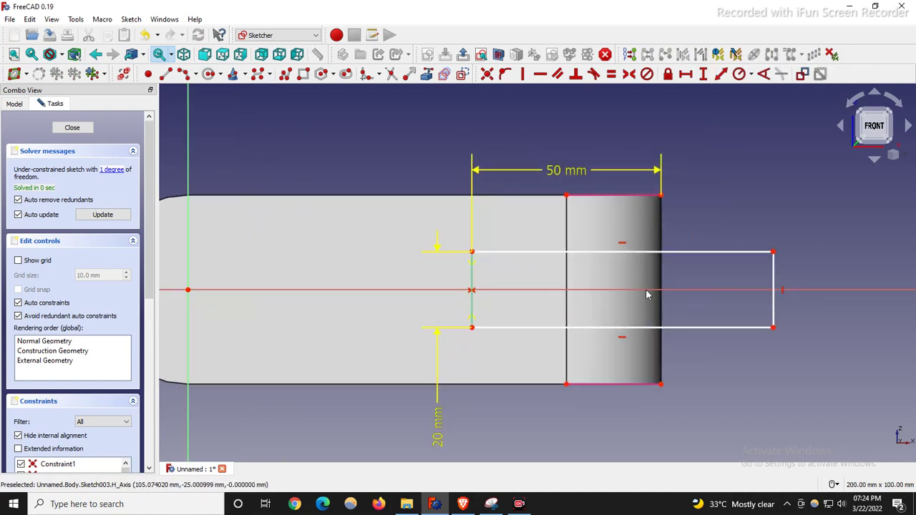
Set the rectangle's horizontal length to 60 mm and place its dimension above the 50 mm one.
left_click(707, 252)
left_click(685, 74)
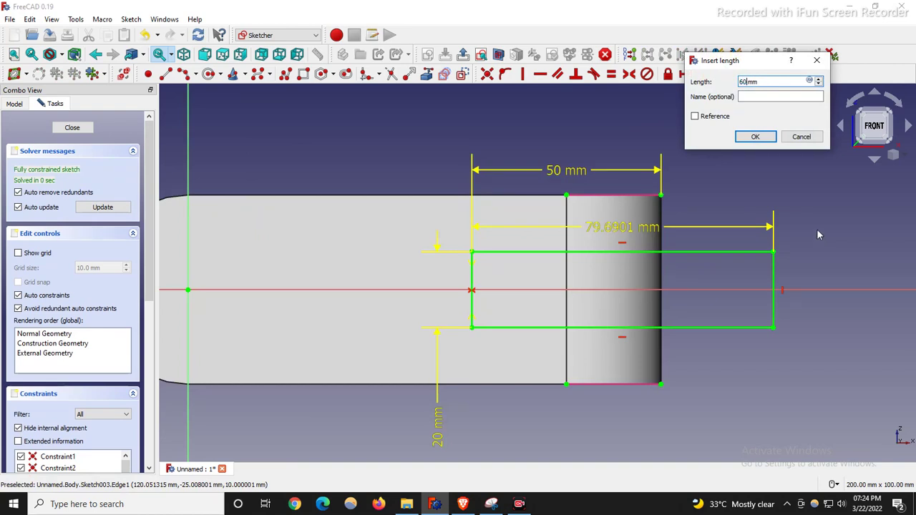
type("60")
key("Return")
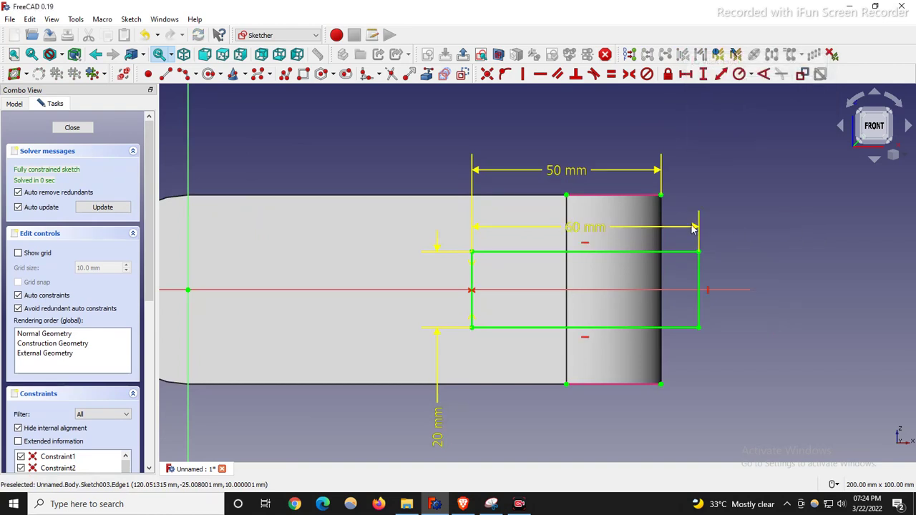
left_click_drag(587, 239, 580, 143)
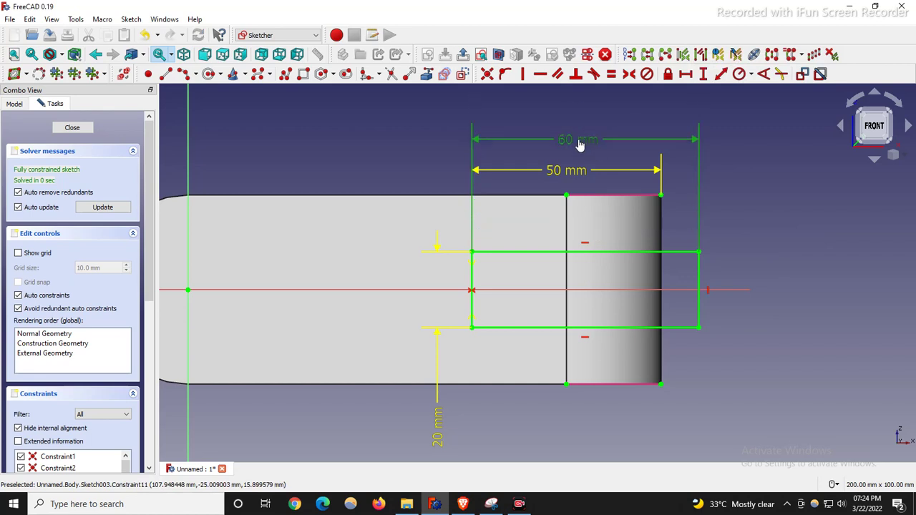
scroll(679, 247, "up", 3)
scroll(573, 259, "down", 3)
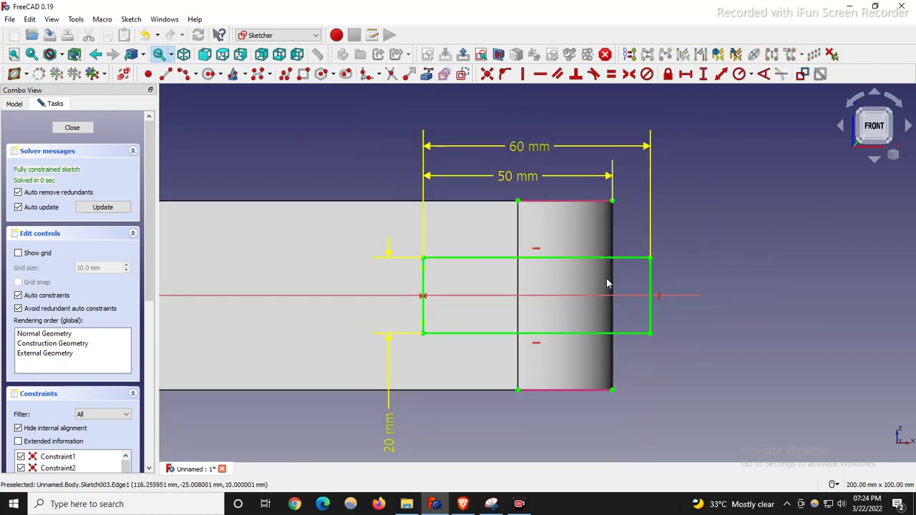
scroll(607, 281, "up", 2)
scroll(738, 270, "down", 2)
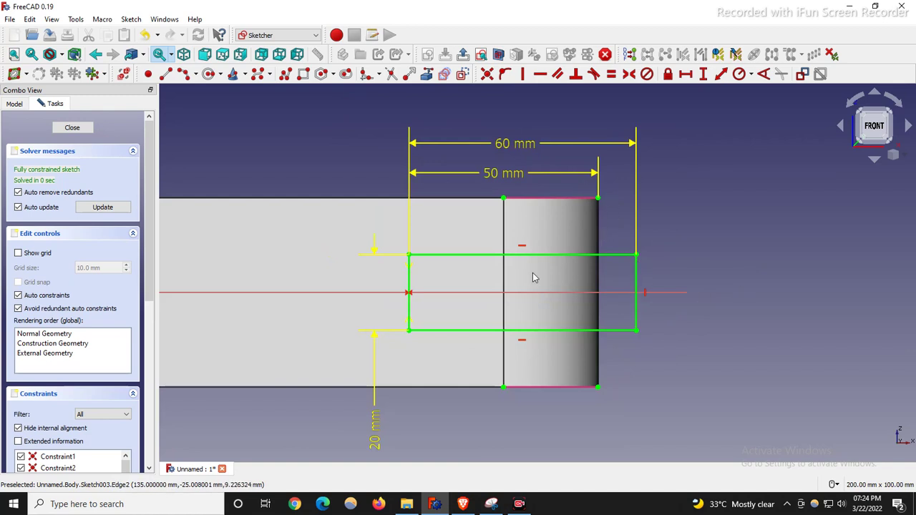
scroll(533, 278, "down", 3)
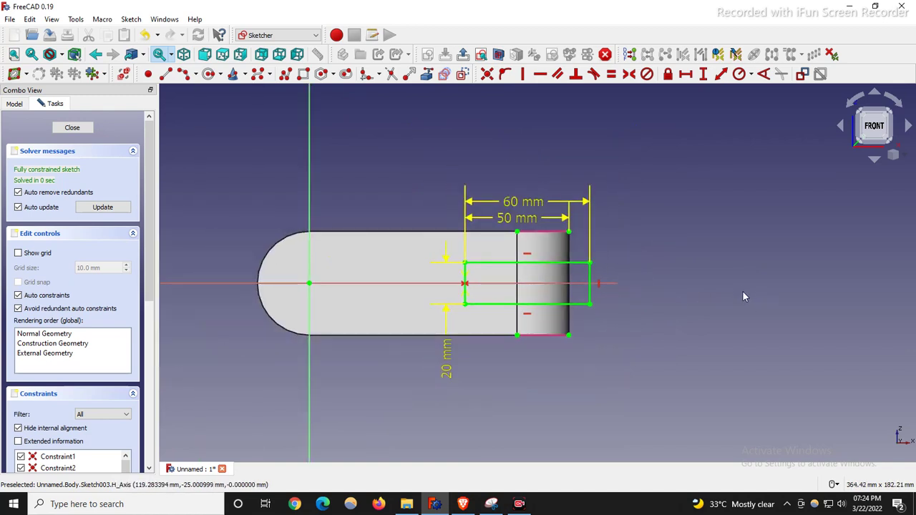
Close the finished slot sketch and return to the body.
key("0")
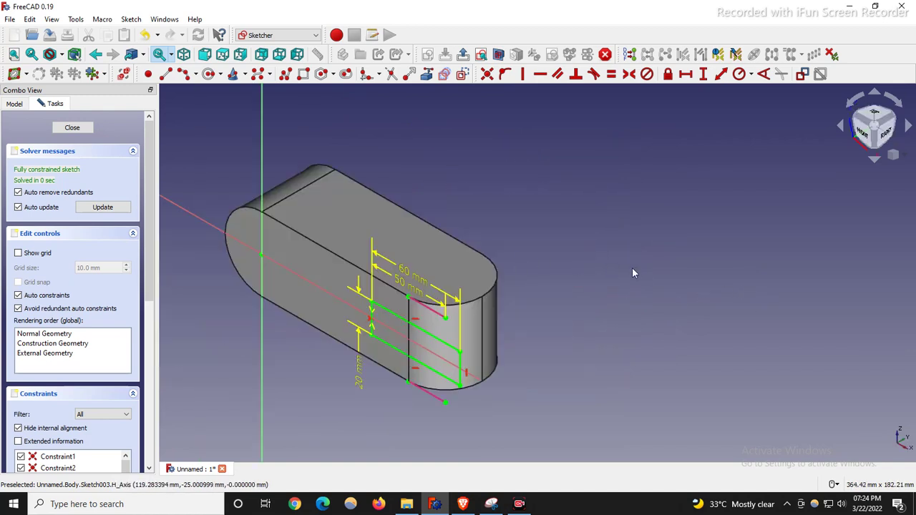
scroll(632, 272, "up", 3)
scroll(683, 239, "down", 1)
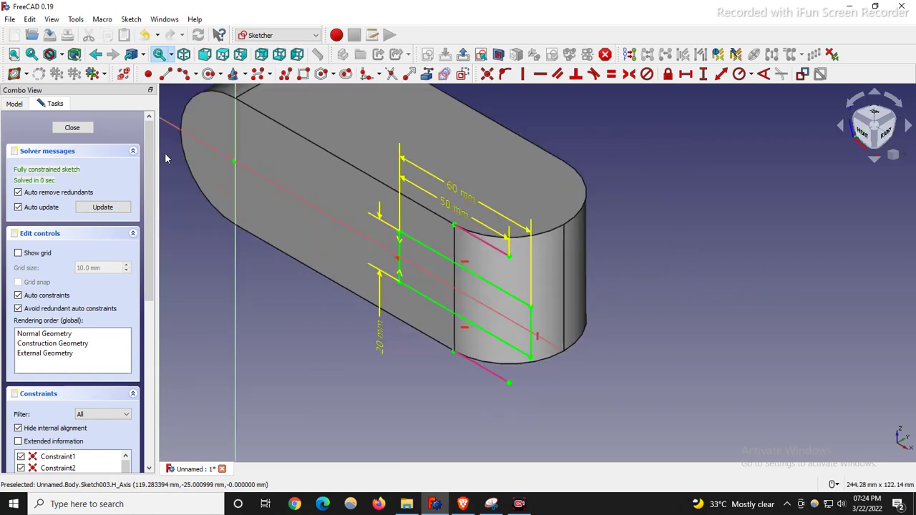
left_click(72, 128)
scroll(260, 336, "up", 2)
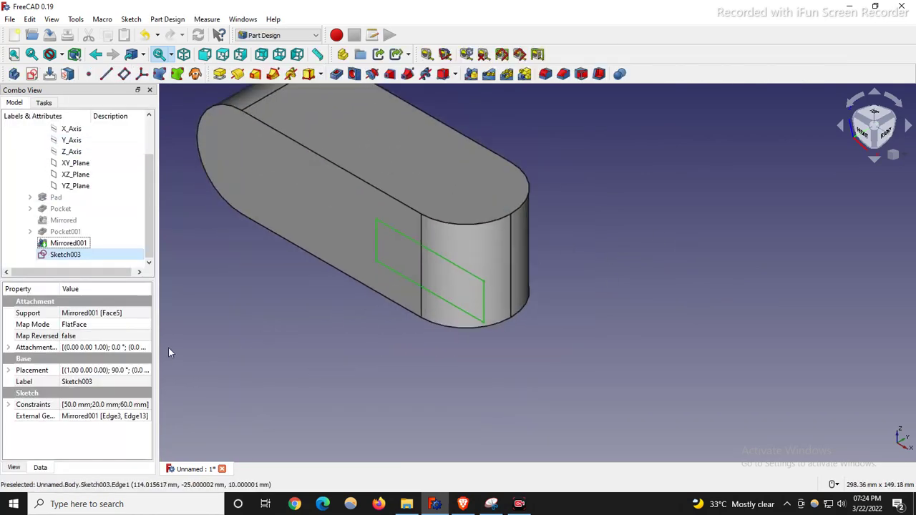
Pocket the 20 mm slot rectangle through the block's rounded end with the Through all type.
left_click(227, 340)
scroll(227, 339, "up", 1)
left_click(336, 74)
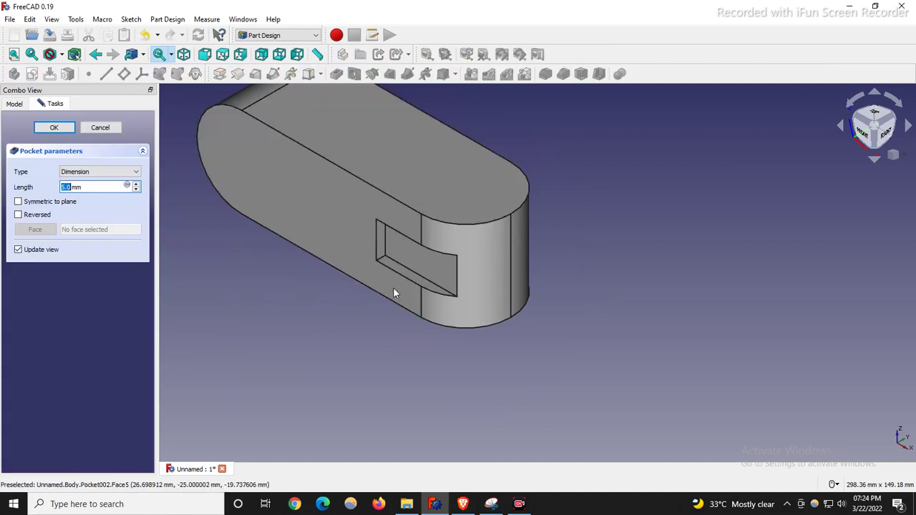
left_click(99, 172)
left_click(79, 189)
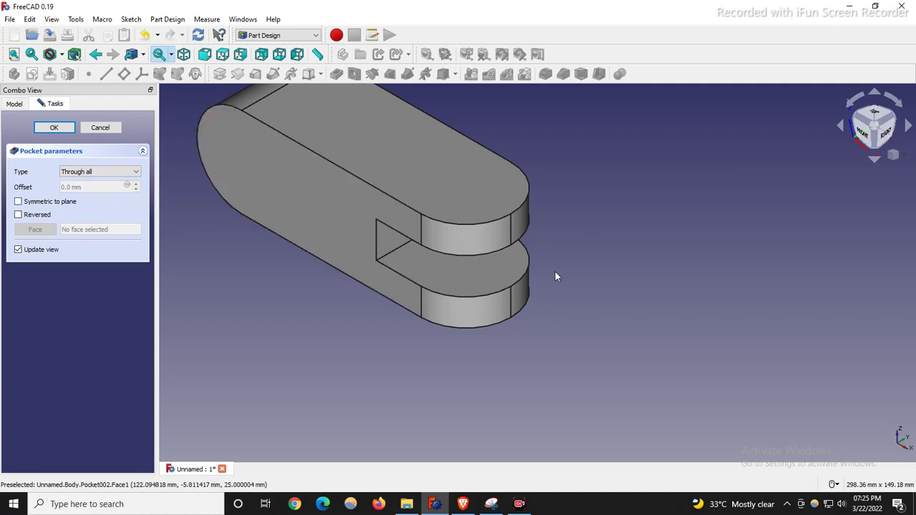
scroll(563, 269, "down", 4)
scroll(500, 226, "up", 4)
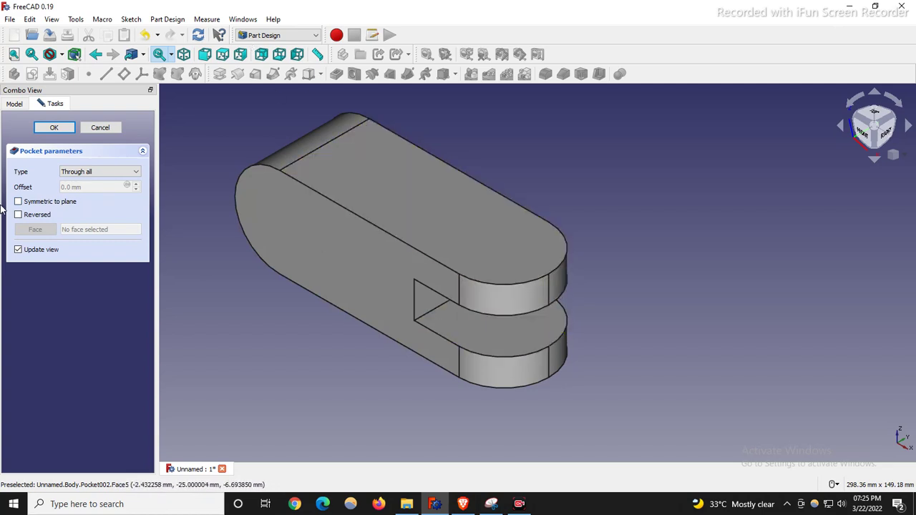
left_click(54, 127)
left_click(692, 305)
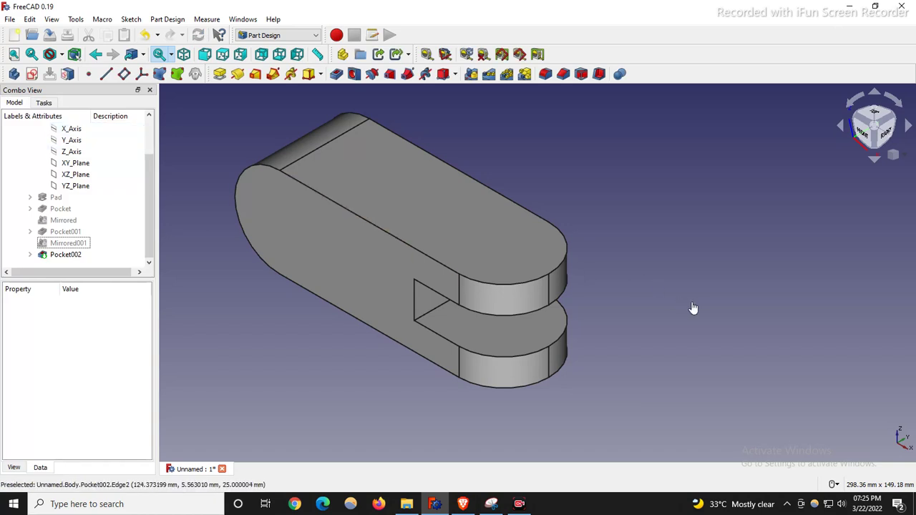
Start a new sketch on the block's flat upper face.
left_click(340, 169)
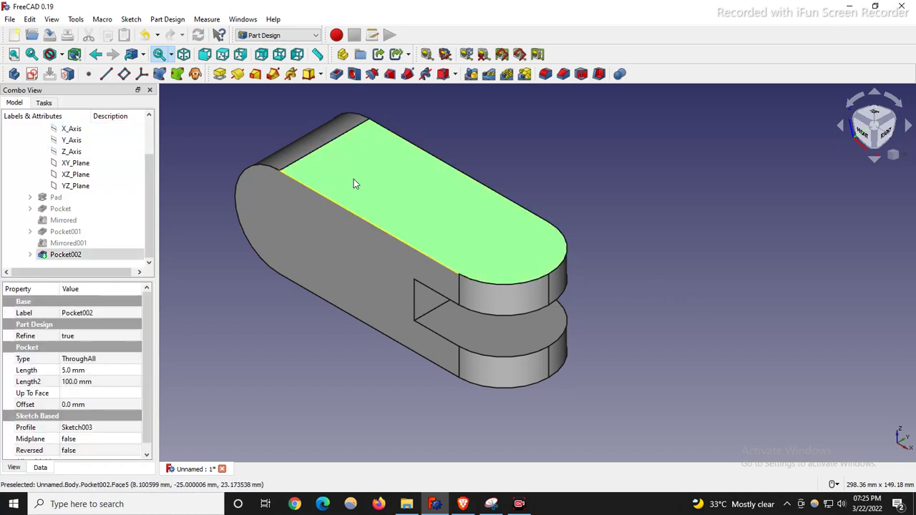
left_click(31, 74)
scroll(449, 176, "up", 3)
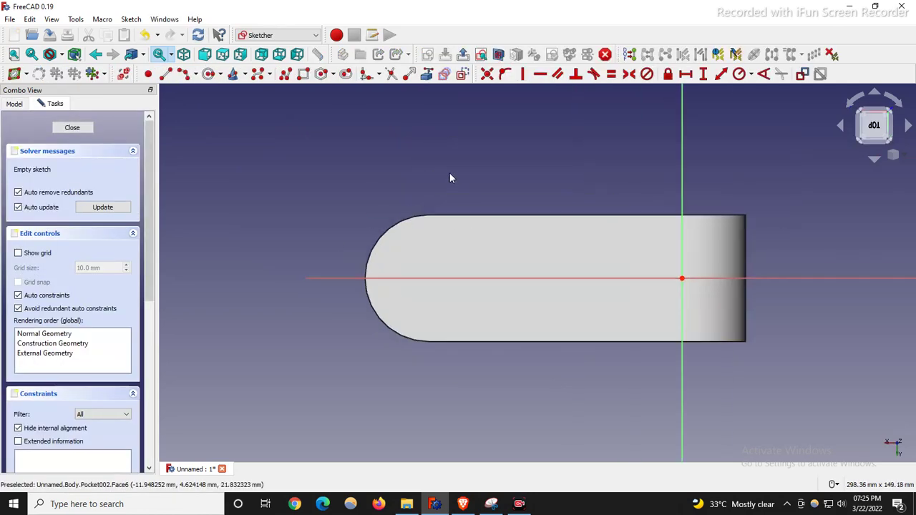
Examine the second slot in the Snipping Tool drawing, circling it, erasing the ink and ticking its 50 and 20 dimensions.
left_click(491, 504)
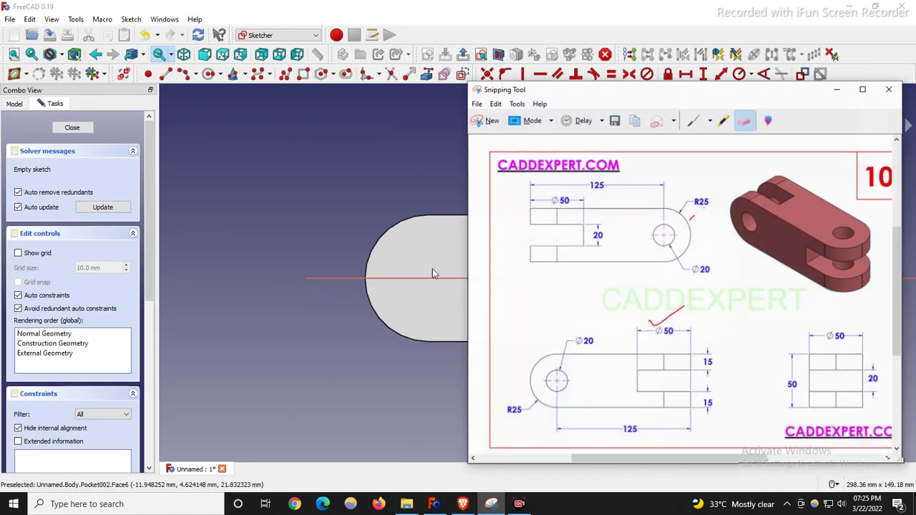
left_click(694, 119)
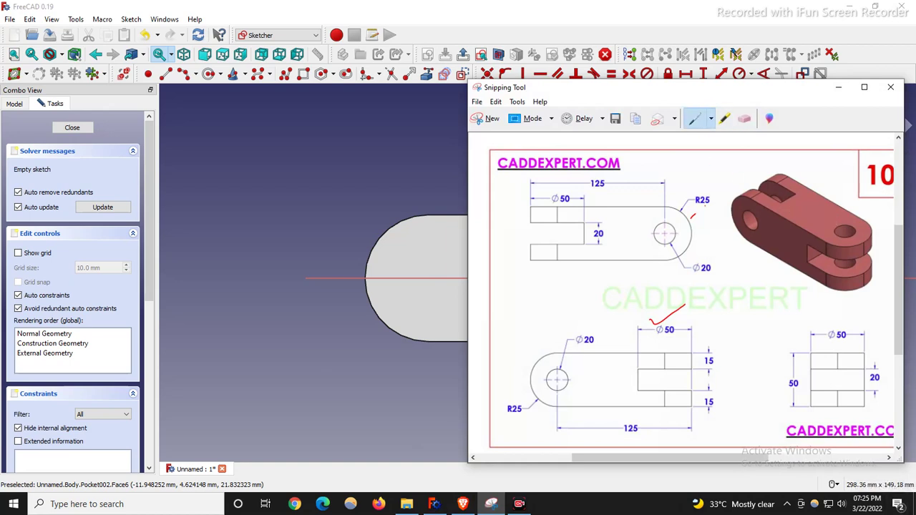
mouse_move(516, 214)
left_mouse_down()
mouse_move(618, 214)
mouse_move(478, 238)
left_mouse_up()
left_click_drag(520, 217, 516, 215)
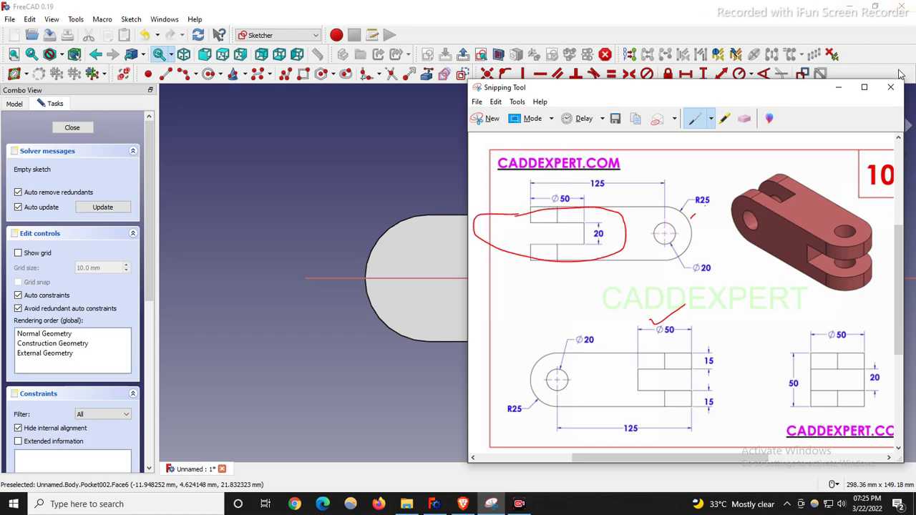
left_click(744, 119)
left_click_drag(657, 315, 606, 214)
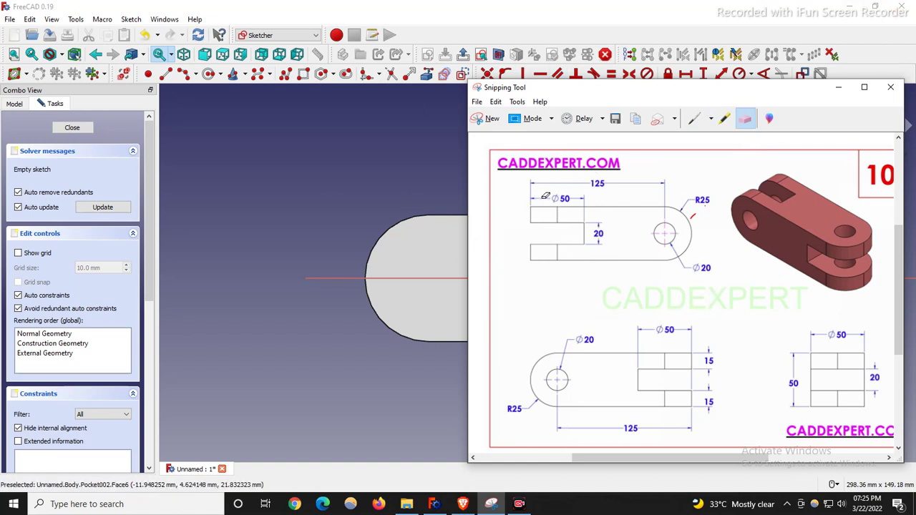
left_click(693, 118)
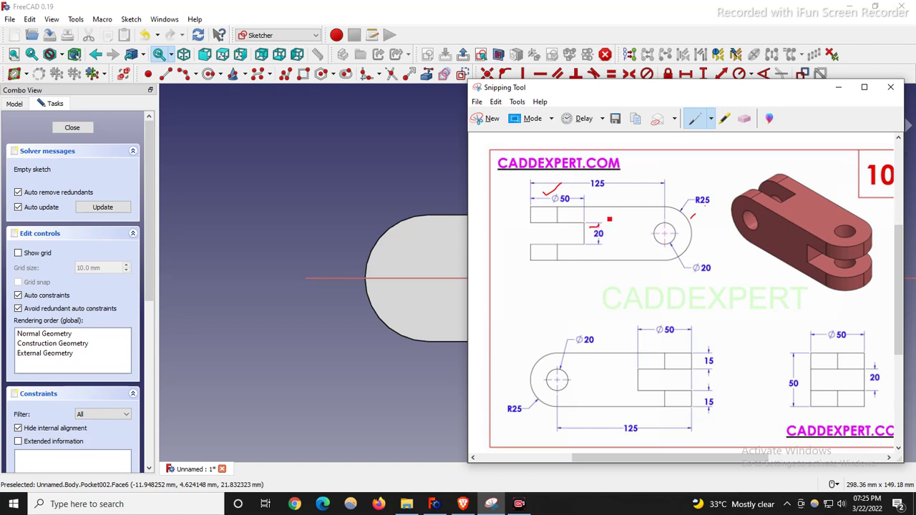
Back in FreeCAD, draw a rectangle overhanging the block's unslotted rounded end and link that end's two side edges as external geometry.
left_click(312, 216)
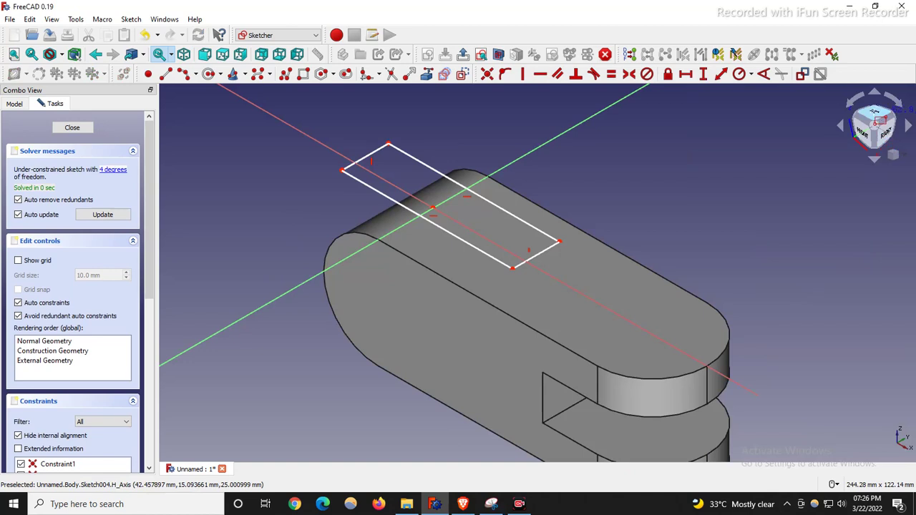
left_click(875, 112)
scroll(392, 289, "up", 2)
scroll(432, 233, "down", 2)
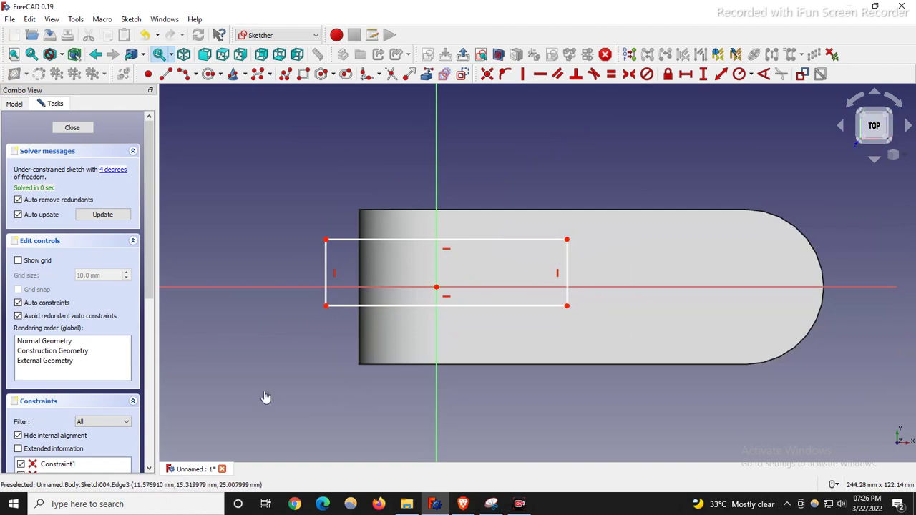
left_click(378, 214)
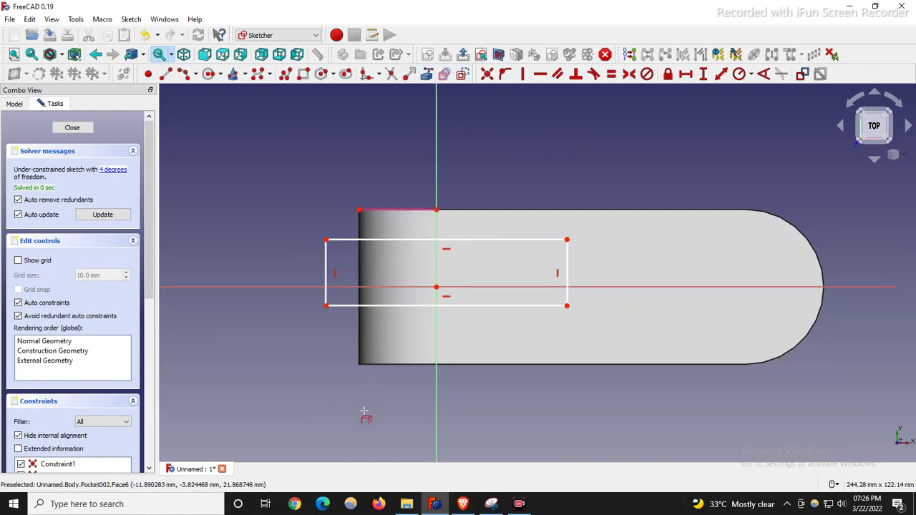
left_click(379, 364)
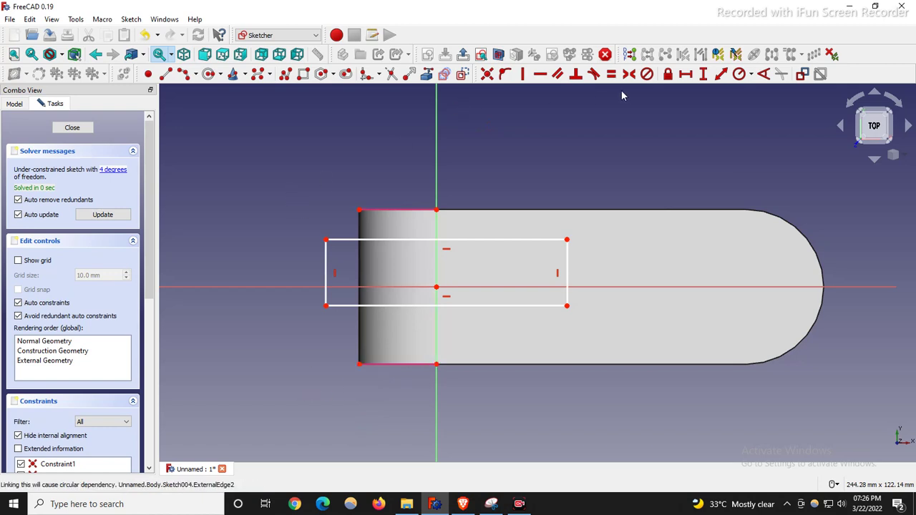
Set the horizontal distance from the block's rounded end to the rectangle's inner edge to 50 mm and place the dimension above the block.
left_click(359, 210)
left_click(566, 240)
left_click(685, 75)
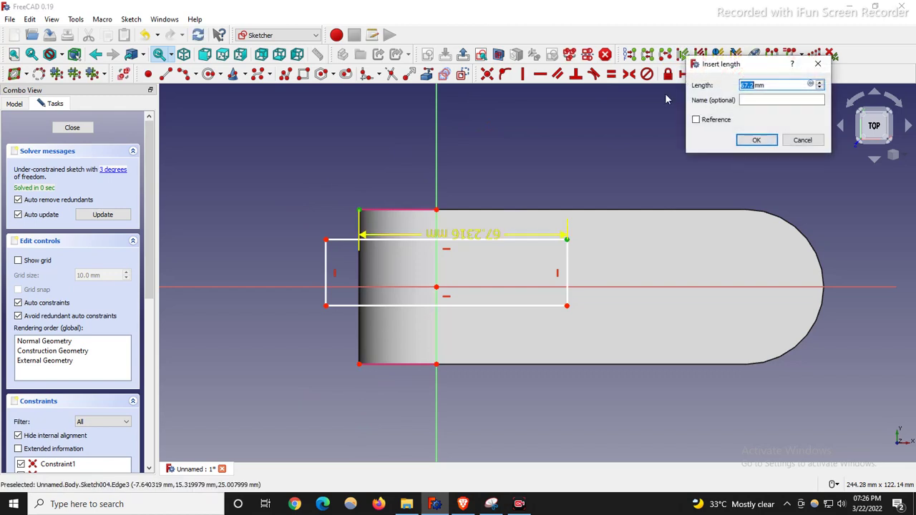
type("50")
key("Return")
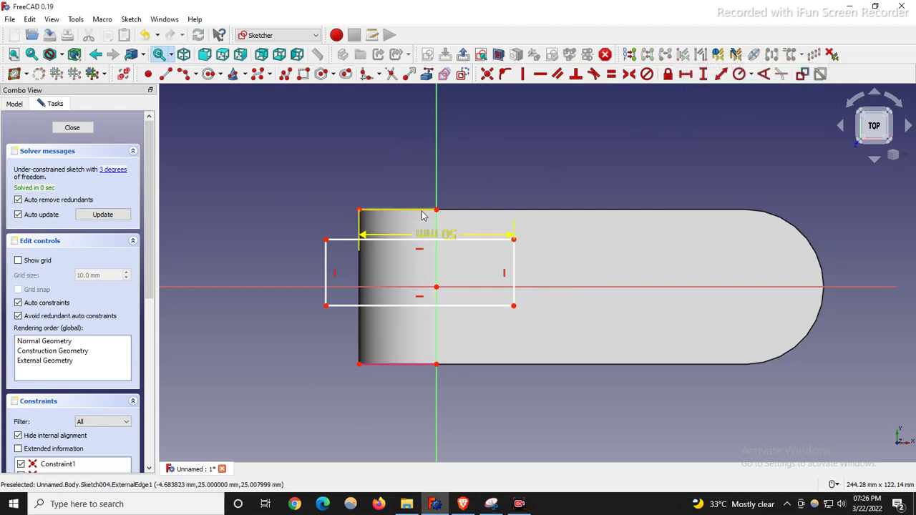
right_click(520, 168)
key("Escape")
left_click_drag(422, 235, 409, 173)
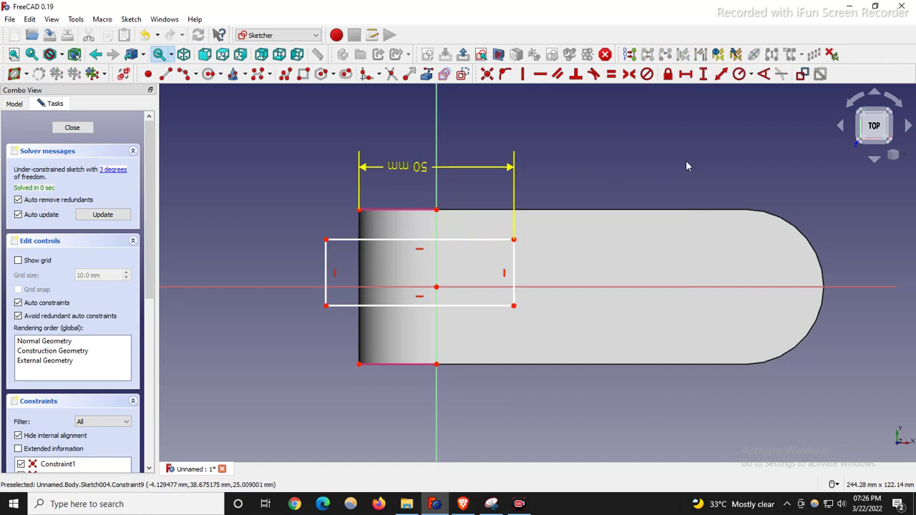
Try to make the rectangle's two long edges symmetric about the horizontal axis.
left_click(515, 307)
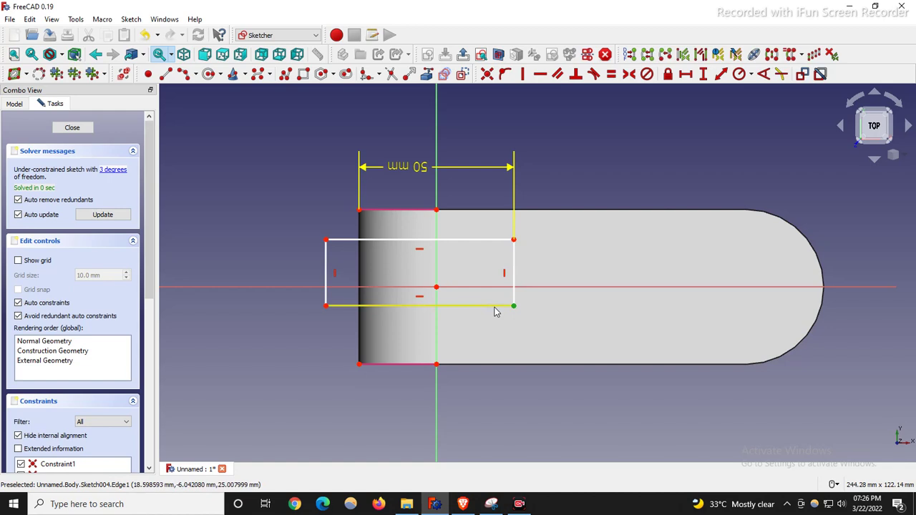
left_click(493, 306)
left_click(482, 240)
left_click(483, 289)
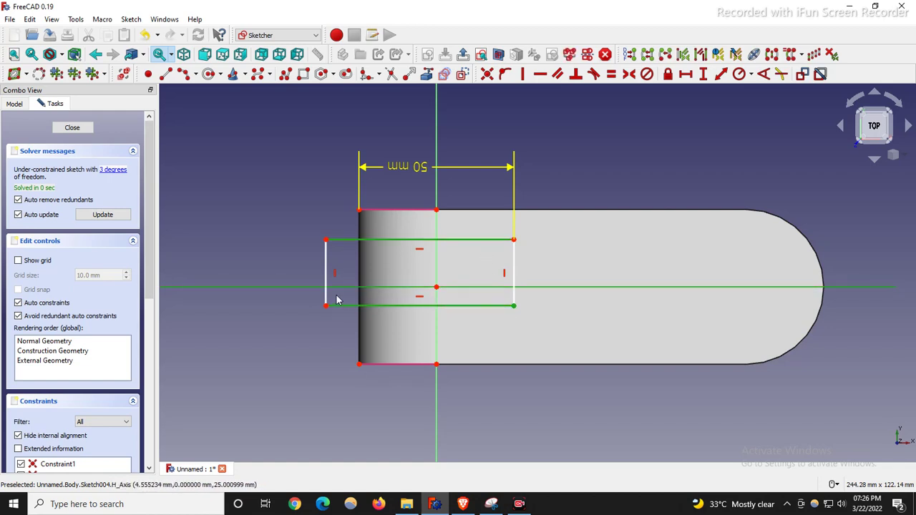
left_click(628, 74)
left_click(593, 215)
Make the rectangle's two inner corners symmetric about the horizontal axis.
left_click(514, 307)
left_click(513, 241)
left_click(489, 288)
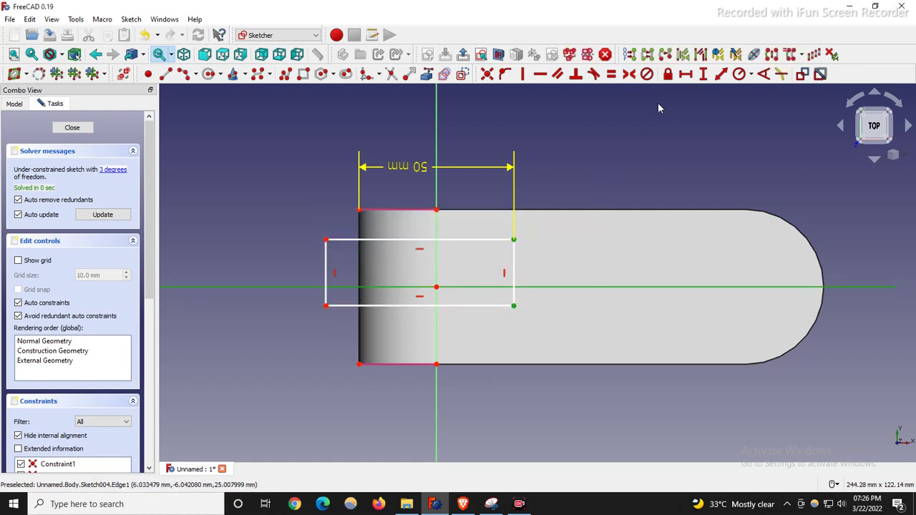
left_click(628, 74)
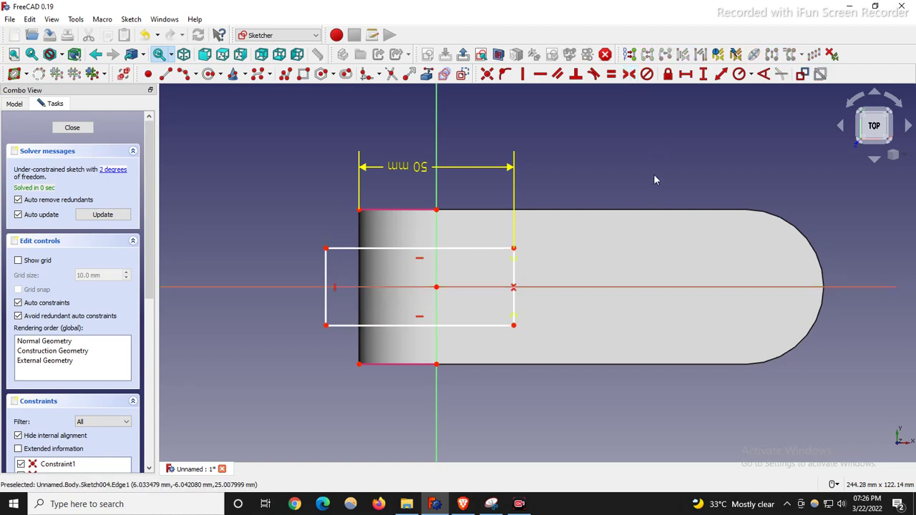
left_click(436, 293)
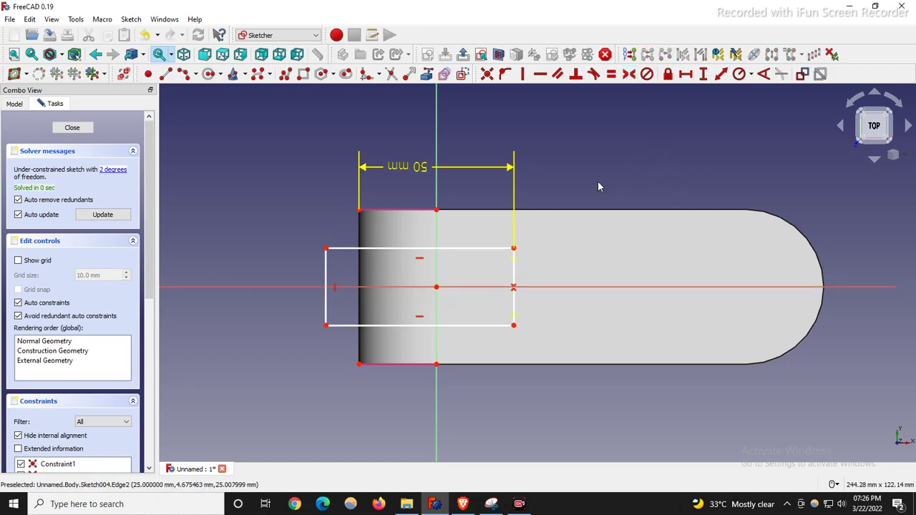
Set the vertical length of the rectangle's inner edge to 20 mm.
left_click(515, 271)
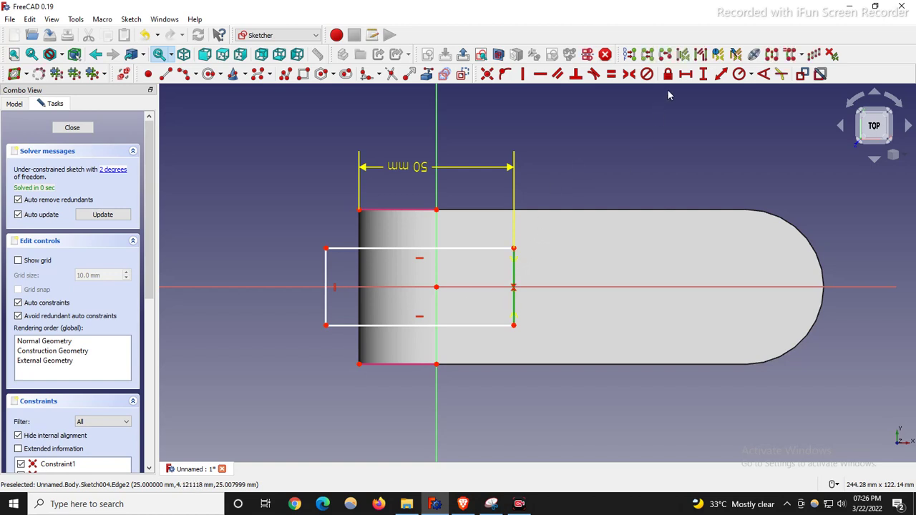
left_click(702, 73)
type("20")
key("Return")
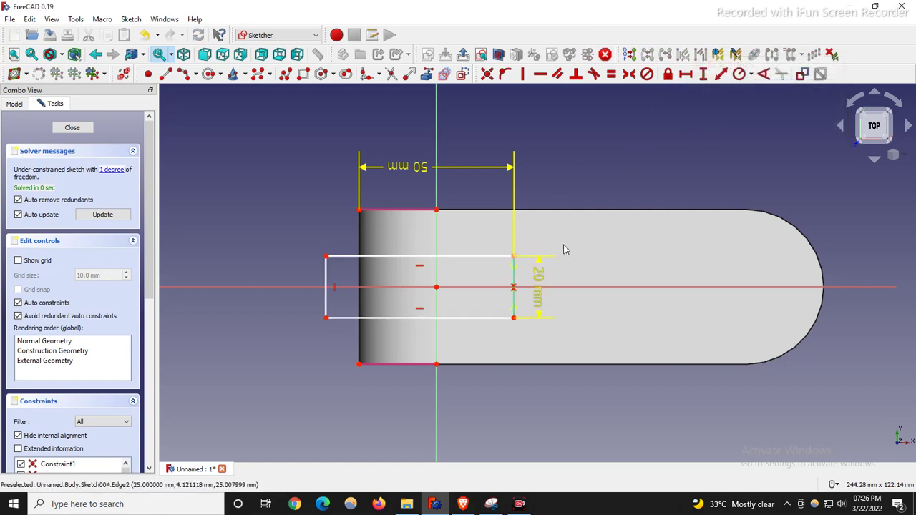
Set the rectangle's horizontal length to 60 mm and place the dimension below the block.
left_click(685, 74)
left_click(380, 317)
type("60")
key("Return")
scroll(353, 405, "up", 1)
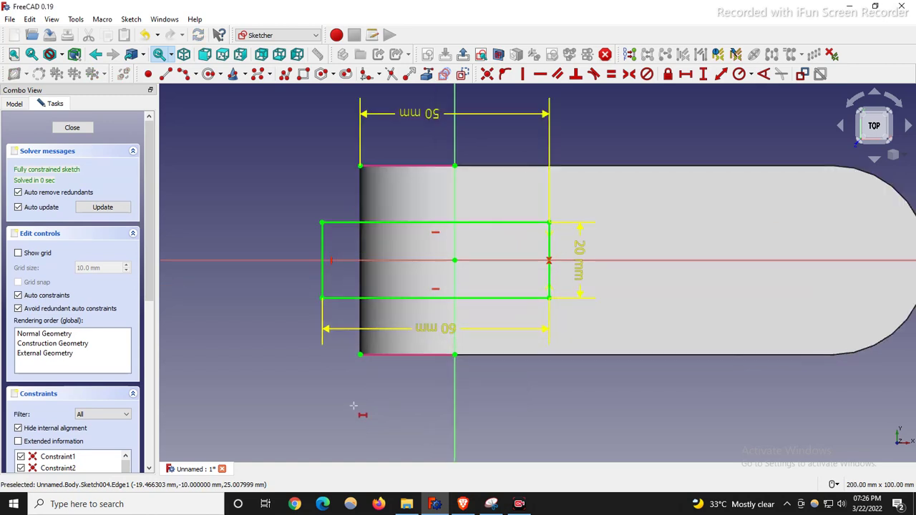
left_click_drag(440, 329, 430, 393)
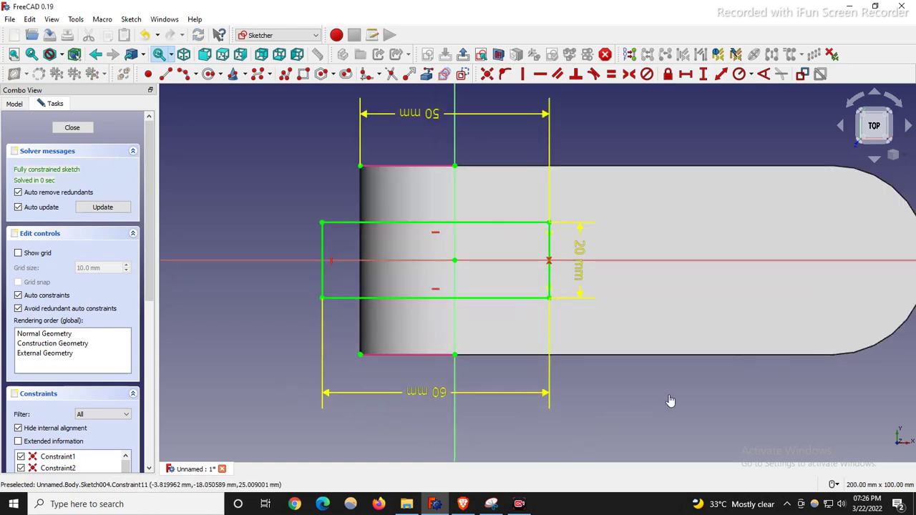
Finish the rectangle sketch and cut it through all of the link's rounded end as a pocket.
key("0")
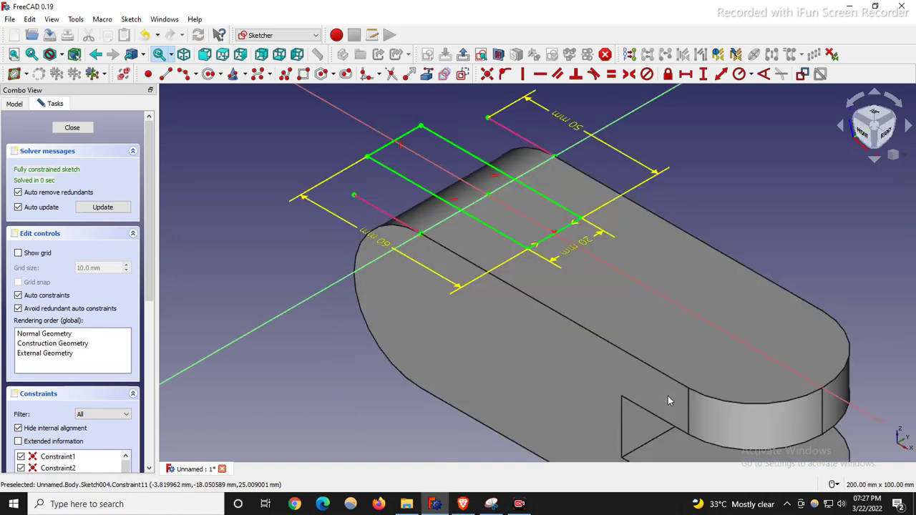
scroll(390, 341, "down", 3)
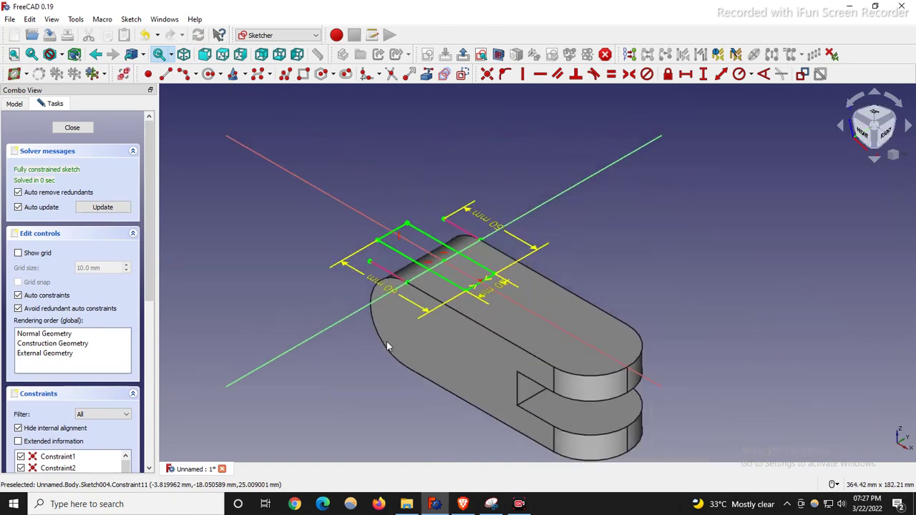
left_click(72, 127)
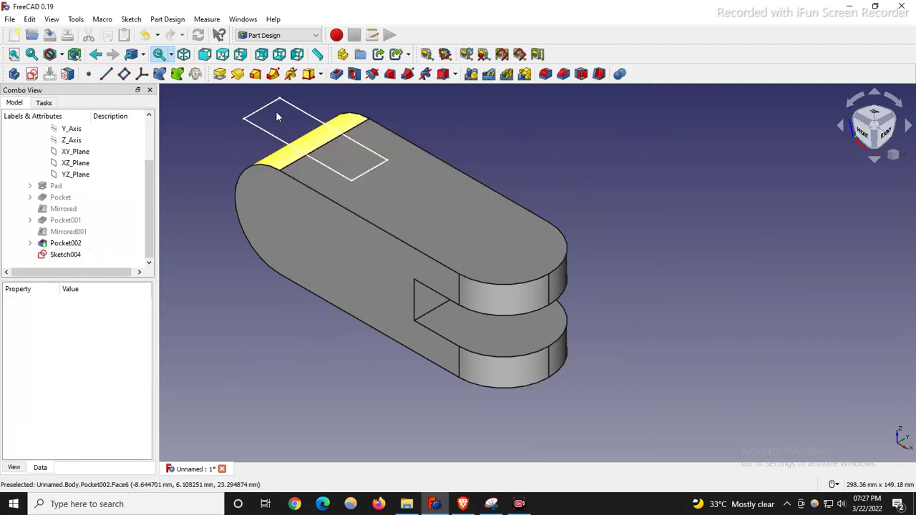
left_click(336, 73)
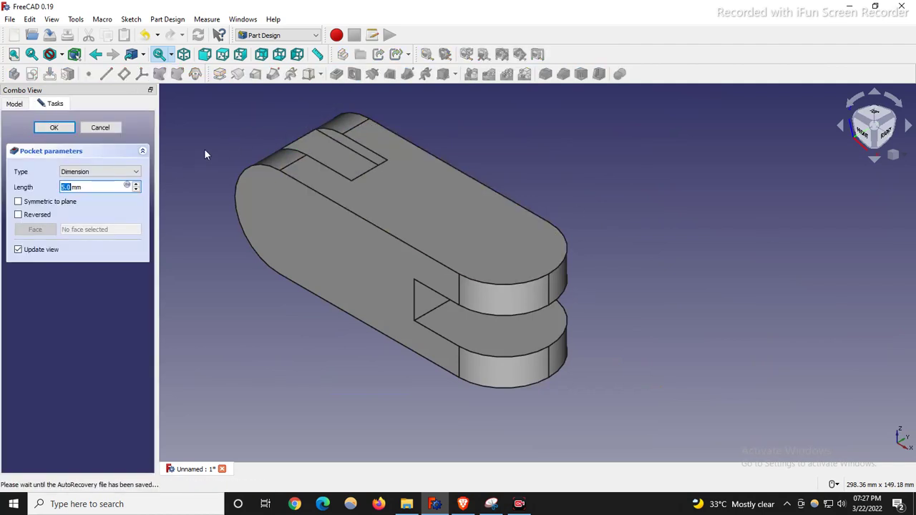
left_click(89, 172)
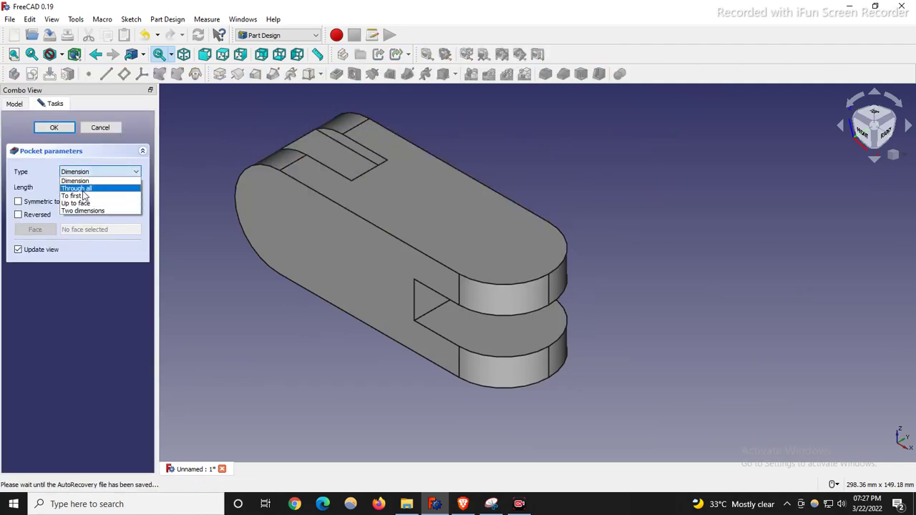
left_click(83, 189)
scroll(593, 194, "down", 2)
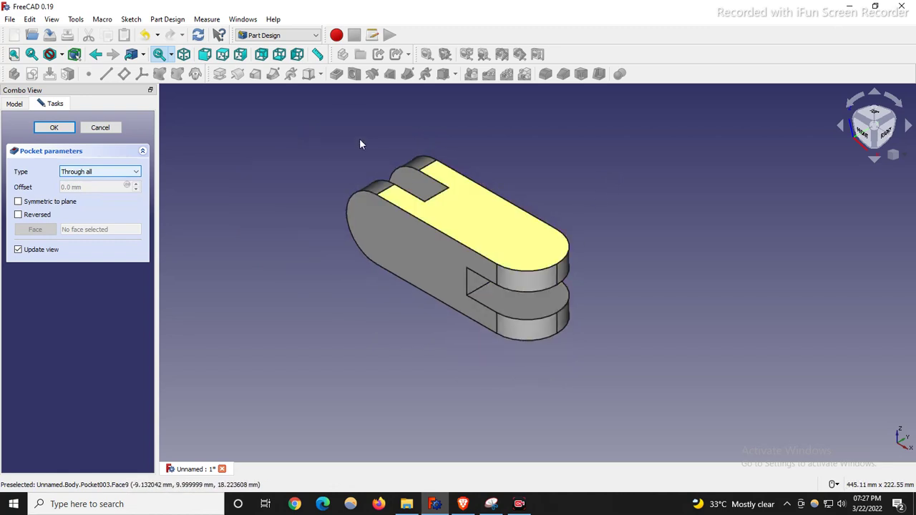
scroll(372, 153, "up", 1)
left_click(52, 128)
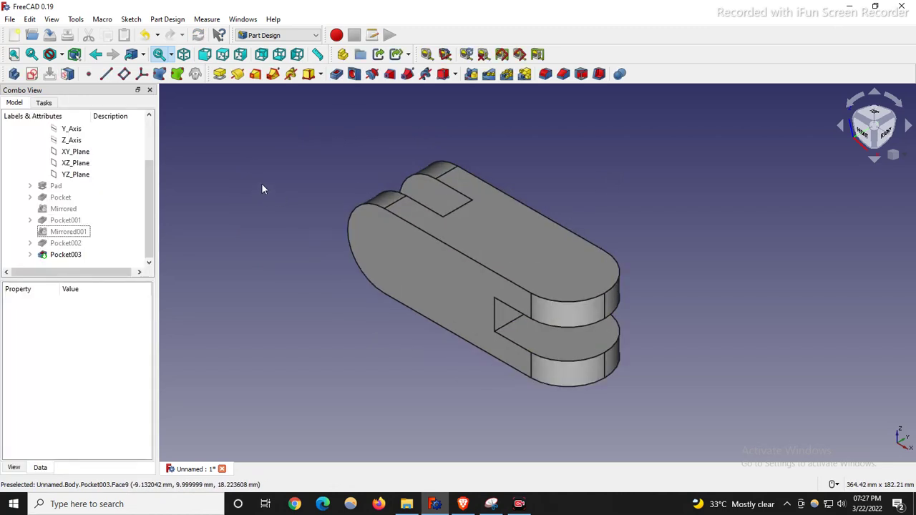
Compare the model with the pictured link in the reference drawing, circling the picture and erasing the mark.
left_click(491, 504)
scroll(250, 317, "down", 3)
scroll(412, 234, "up", 3)
scroll(249, 203, "down", 2)
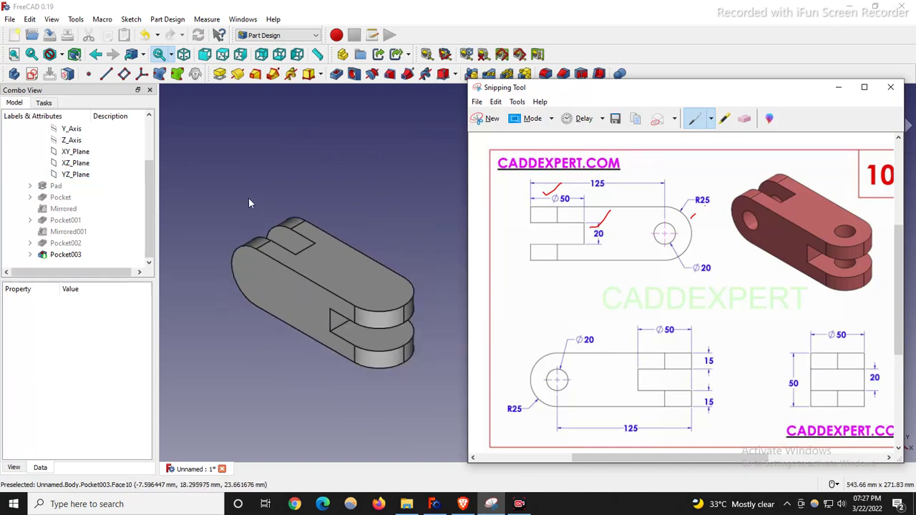
left_click_drag(732, 173, 815, 300)
mouse_move(871, 288)
left_mouse_down()
mouse_move(840, 189)
mouse_move(746, 172)
left_mouse_up()
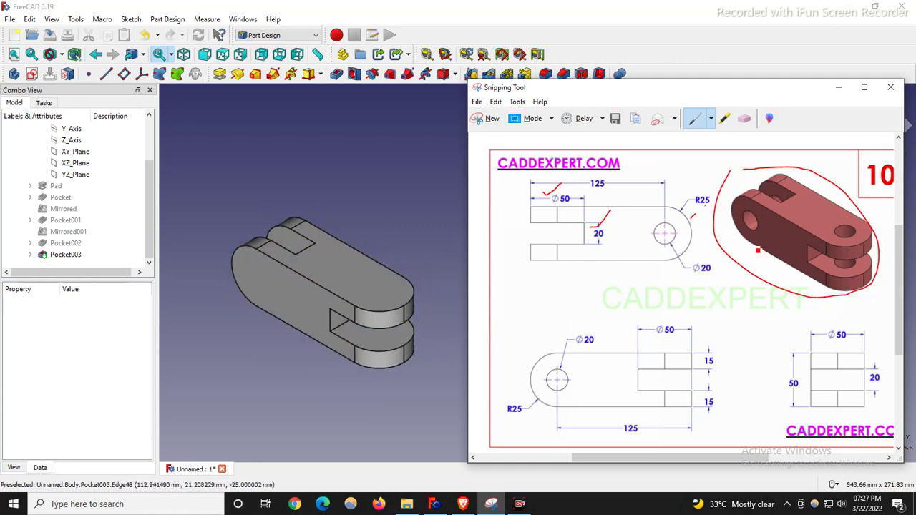
left_click(744, 119)
left_click(740, 186)
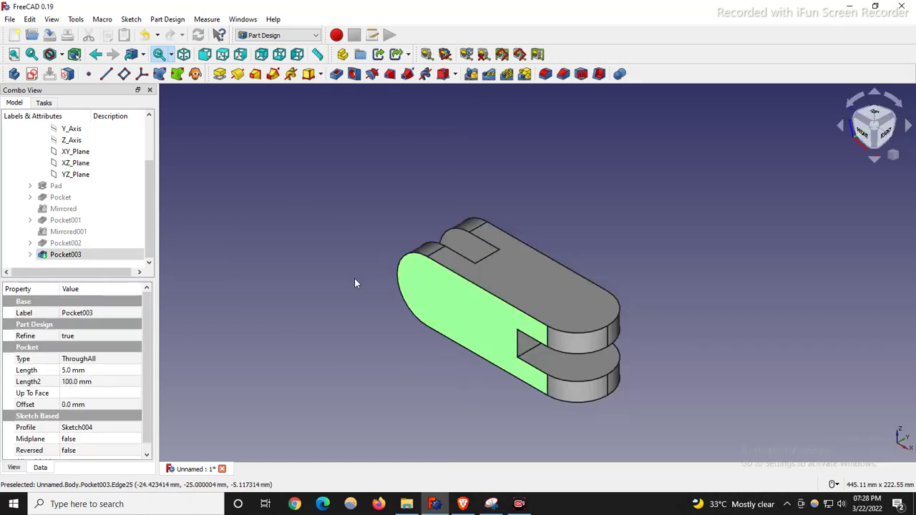
Start a sketch on the link's flat front side face and project the upper arc of its rounded end as external geometry.
left_click(32, 73)
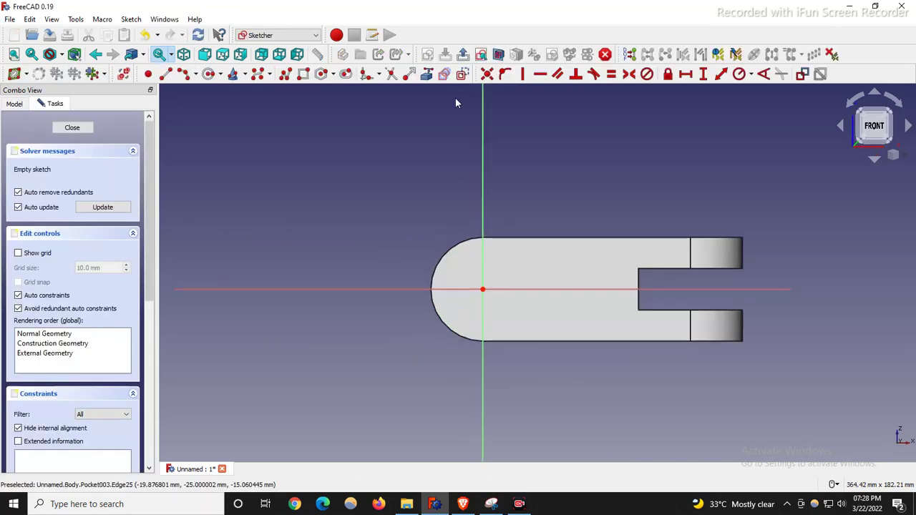
left_click(426, 73)
left_click(458, 244)
scroll(515, 272, "up", 2)
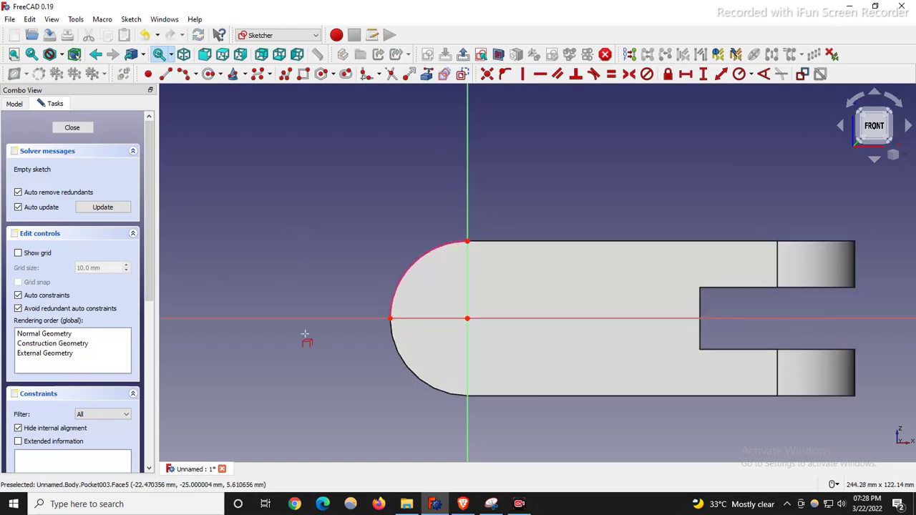
Draw a circle centred on the sketch origin at the rounded end, with a radius of about 12.4 mm.
left_click(750, 73)
left_click(755, 104)
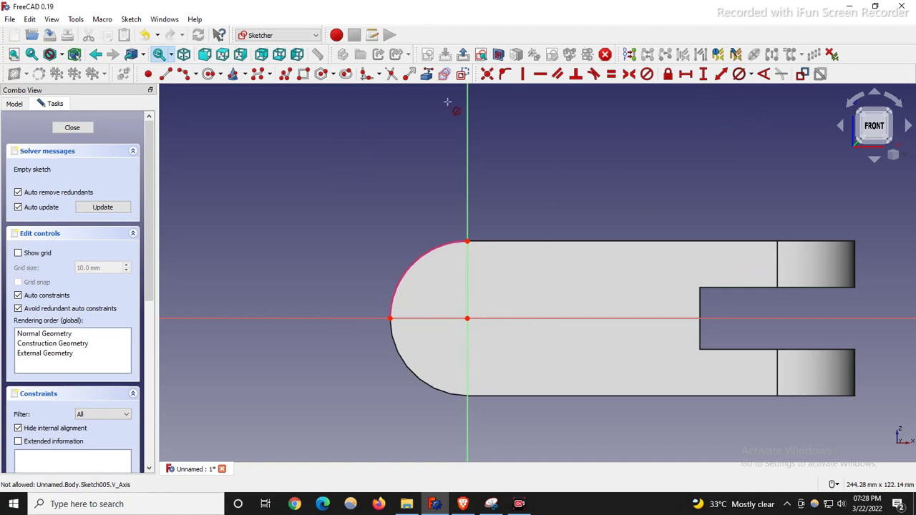
left_click(219, 74)
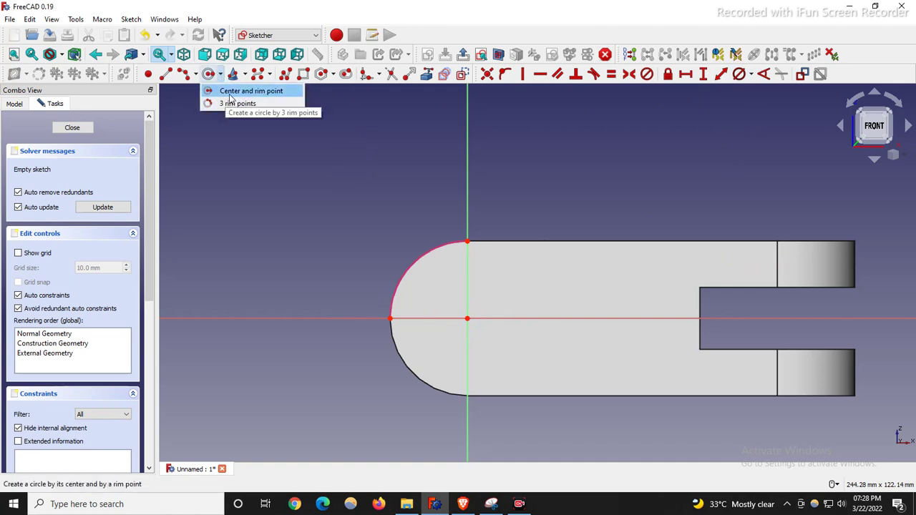
left_click(229, 90)
left_click(466, 319)
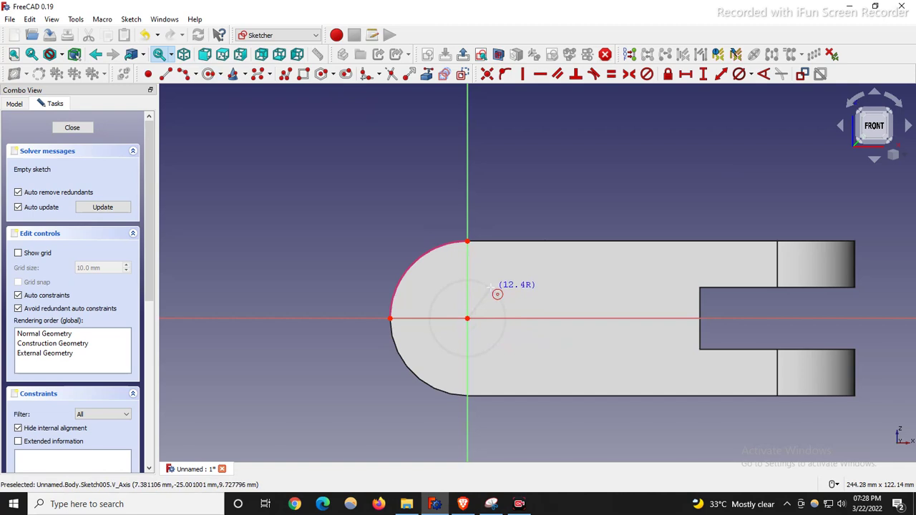
left_click(494, 288)
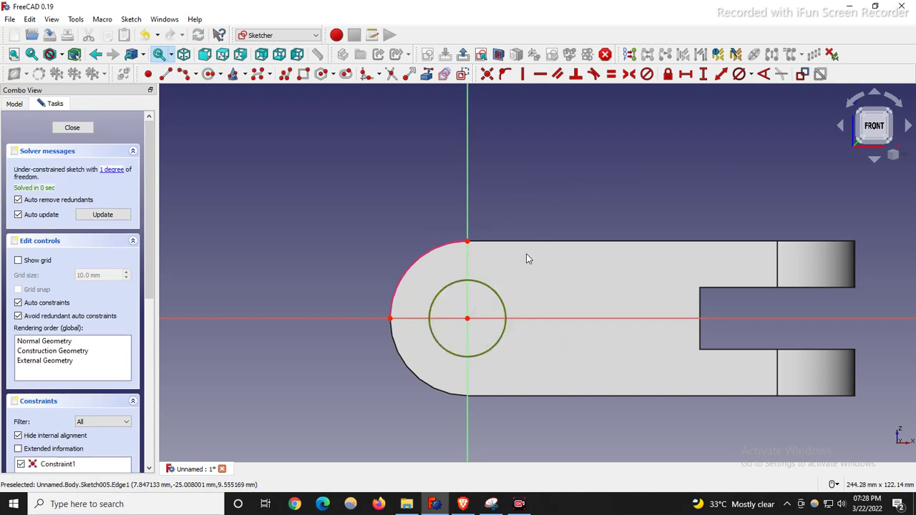
Set the circle's diameter to 20 mm and place the dimension above the link body.
left_click(751, 75)
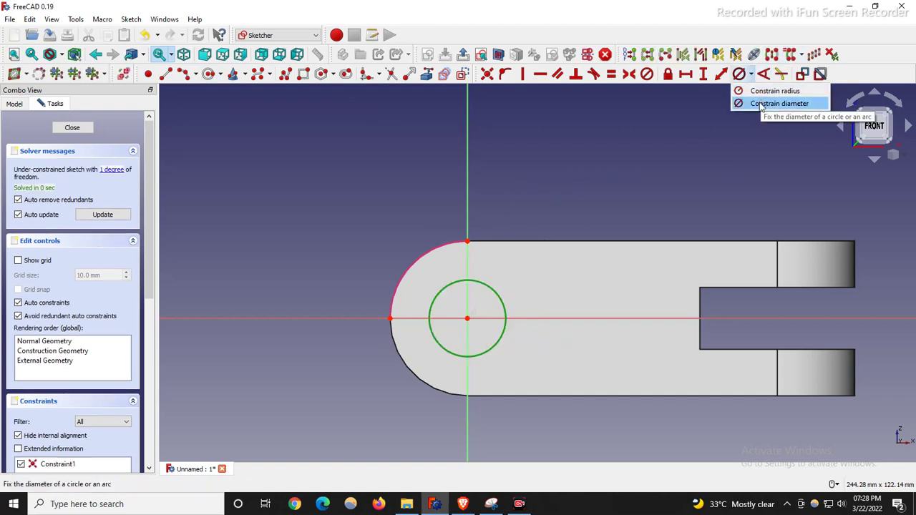
left_click(773, 103)
type("20")
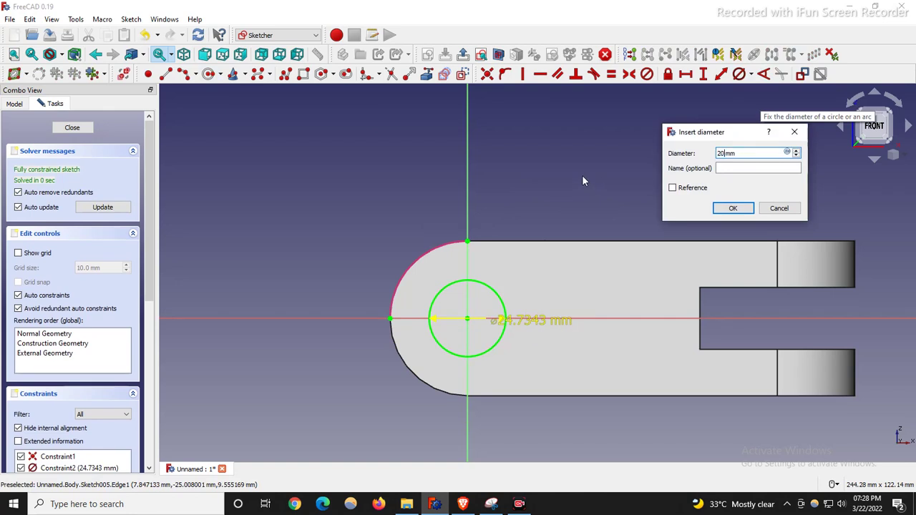
key("Return")
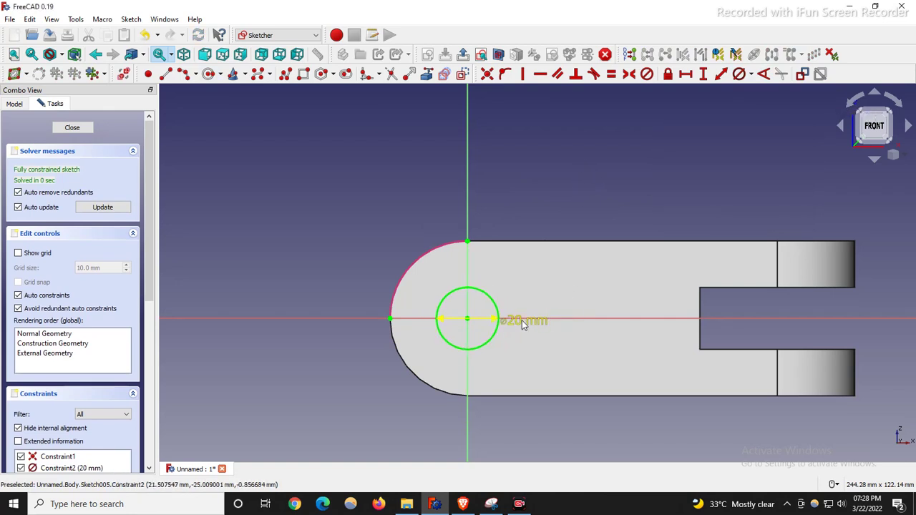
left_click_drag(523, 327, 535, 200)
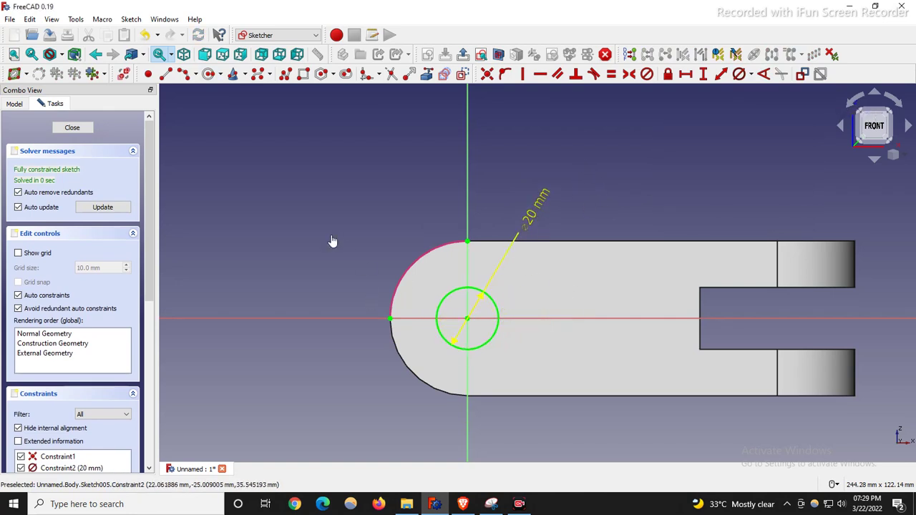
Finish the circle sketch and cut a Hole from it with 20 mm diameter and Through all depth.
key("0")
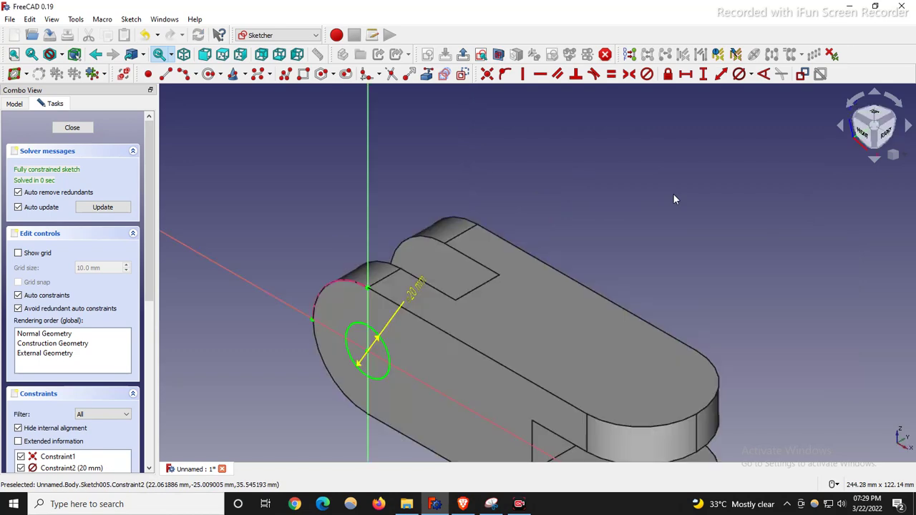
left_click(71, 129)
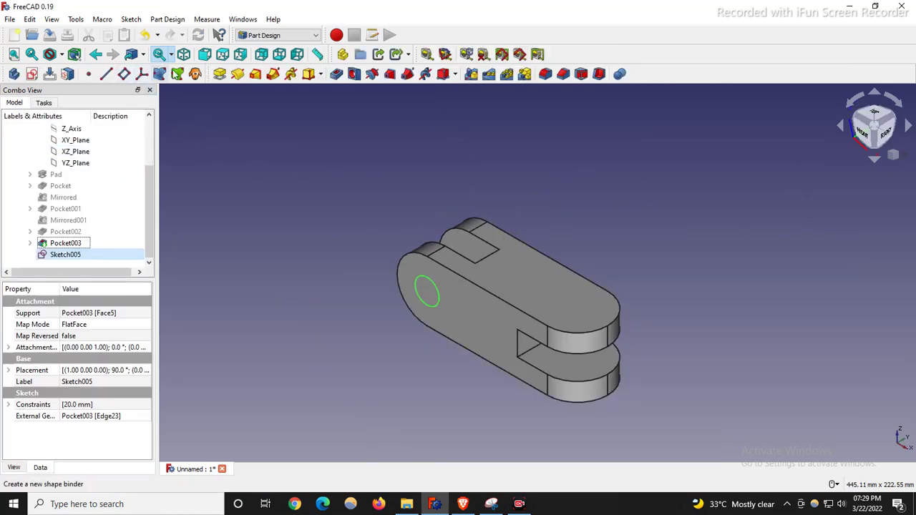
left_click(354, 74)
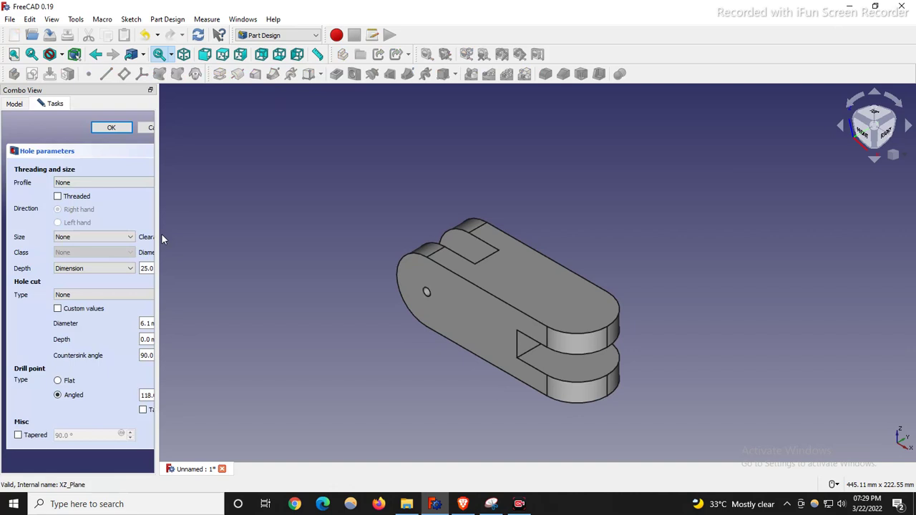
left_click_drag(157, 244, 128, 254)
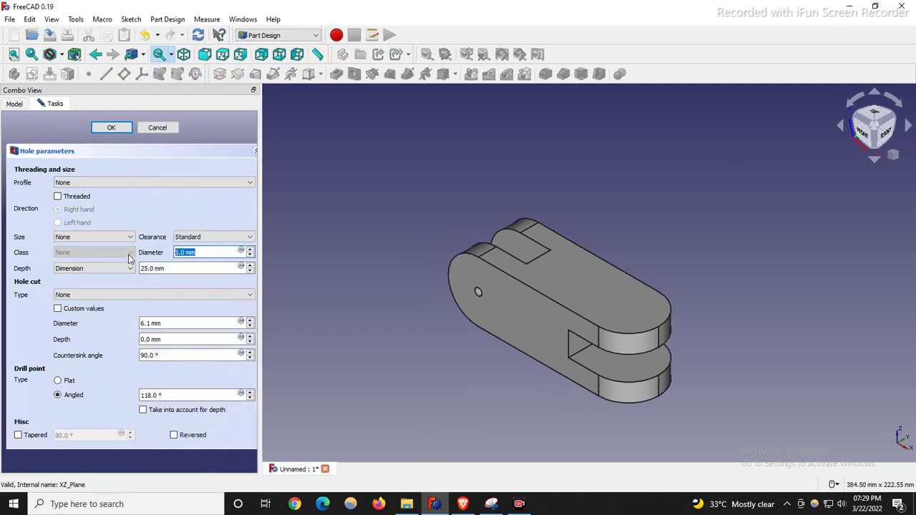
type("20")
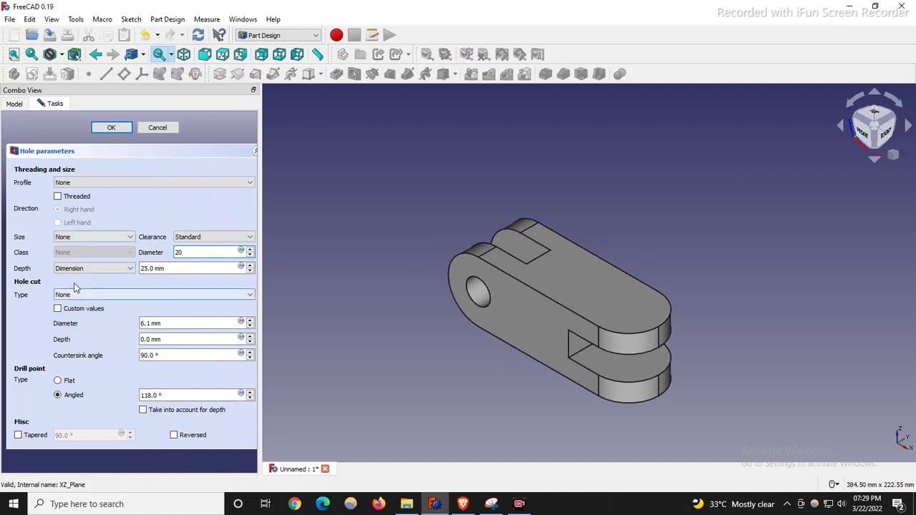
left_click(85, 268)
left_click(88, 293)
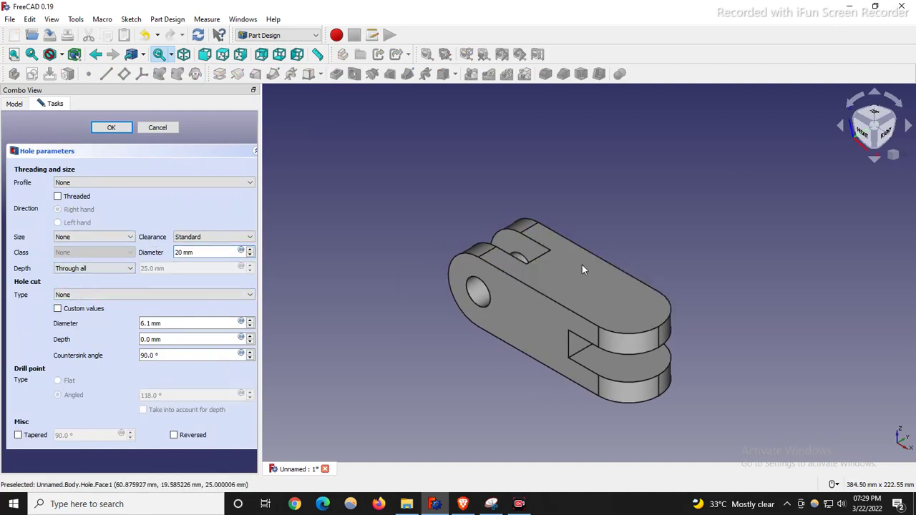
left_click(58, 308)
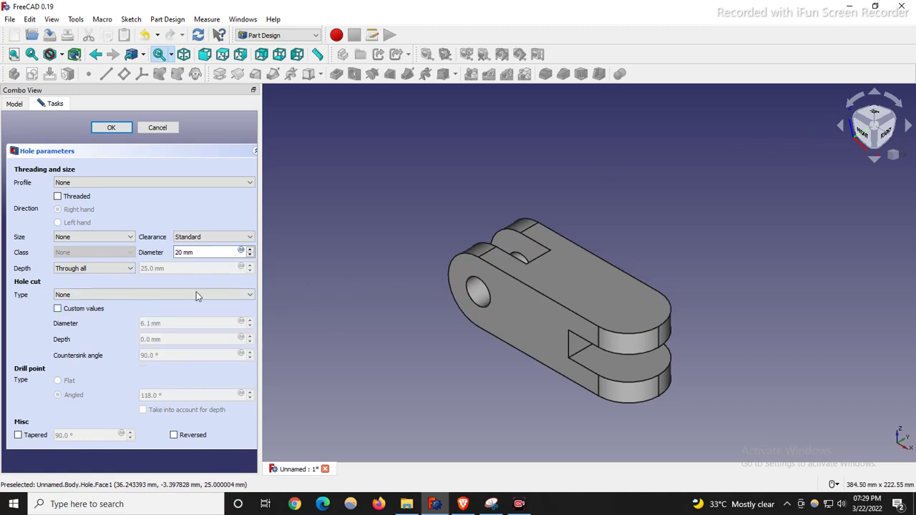
left_click(112, 128)
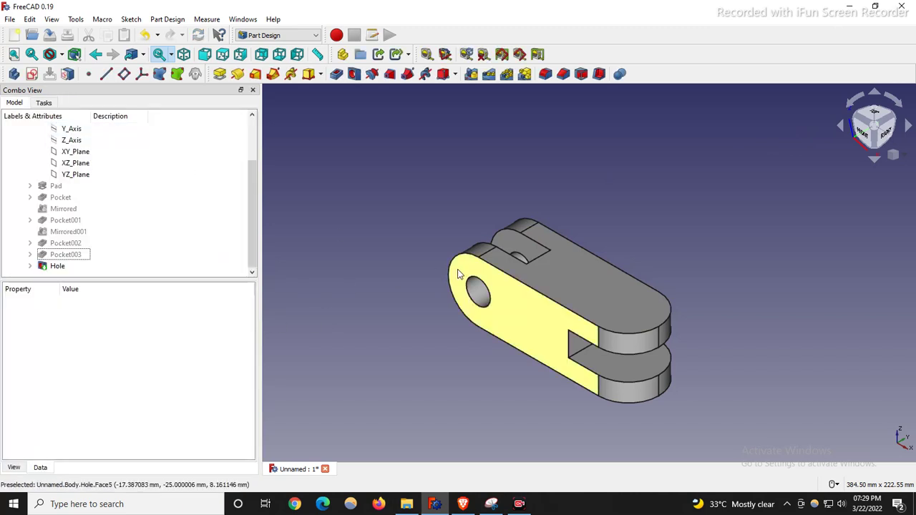
Start a sketch on the link's top face and project the front arc of its far rounded end as external geometry.
left_click(661, 310)
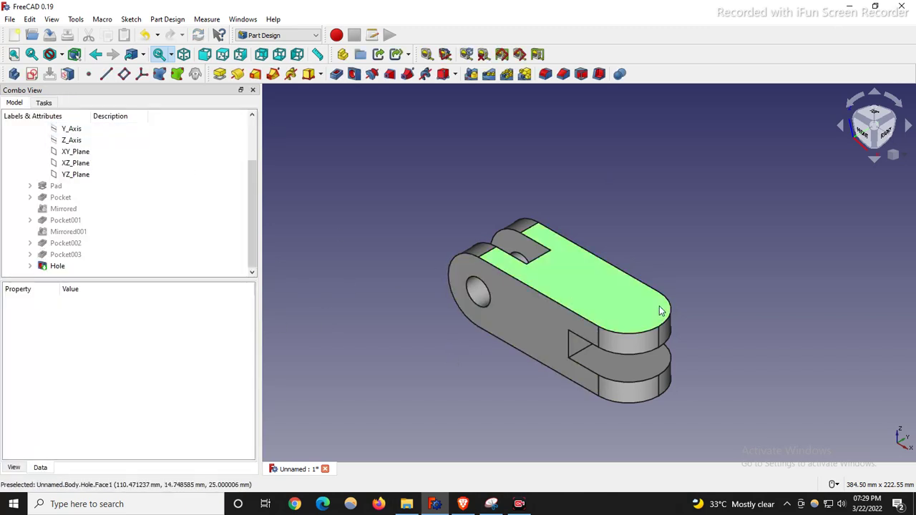
left_click(31, 74)
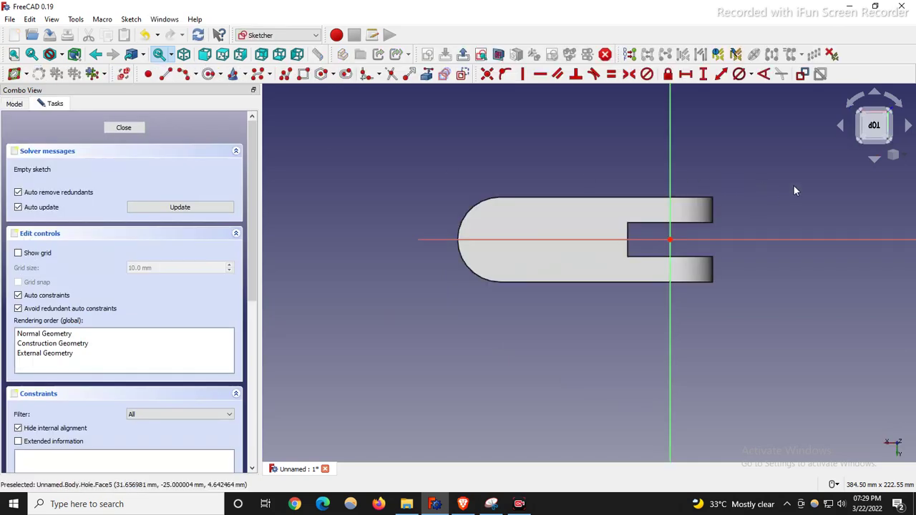
key("0")
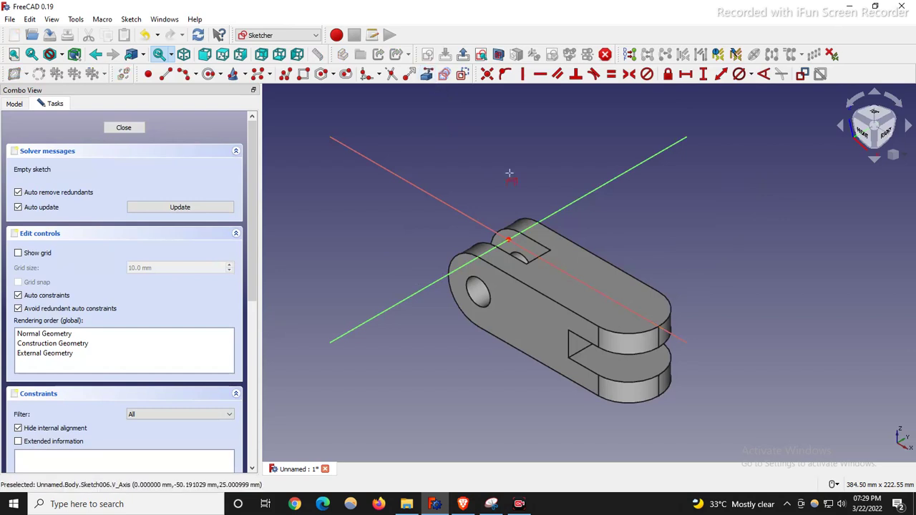
left_click(639, 337)
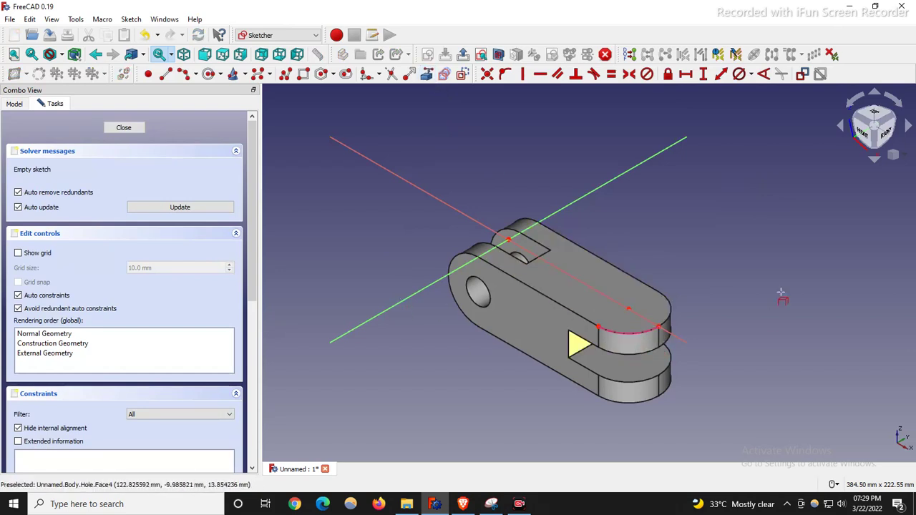
Draw a circle on the top face centred on the projected arc's centre point.
left_click(208, 73)
left_click(629, 307)
left_click(703, 276)
Set the diameter of the top-face circle to 20 mm.
left_click(746, 74)
left_click(750, 104)
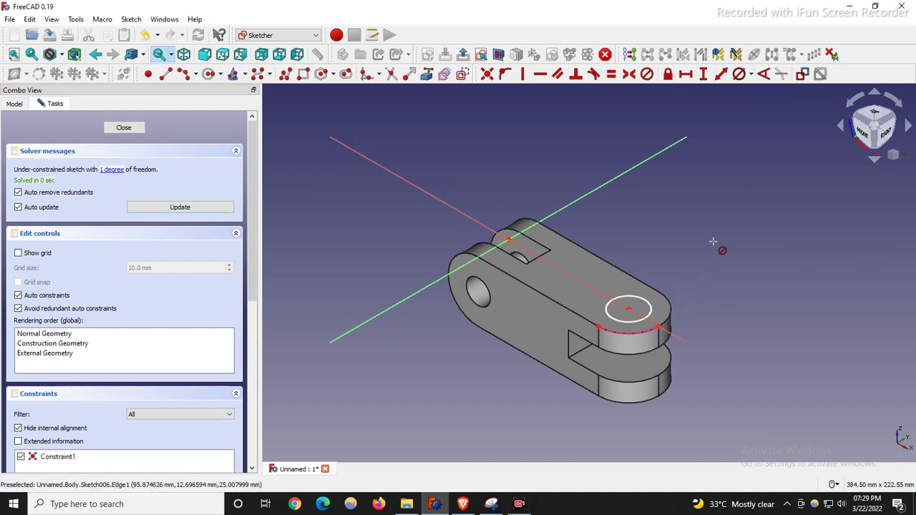
left_click(644, 297)
type("20")
key("Return")
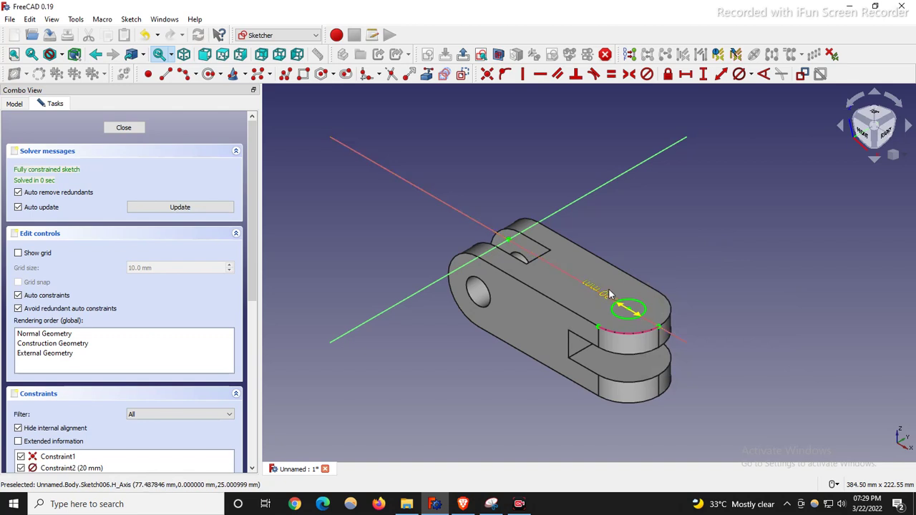
scroll(610, 298, "up", 3)
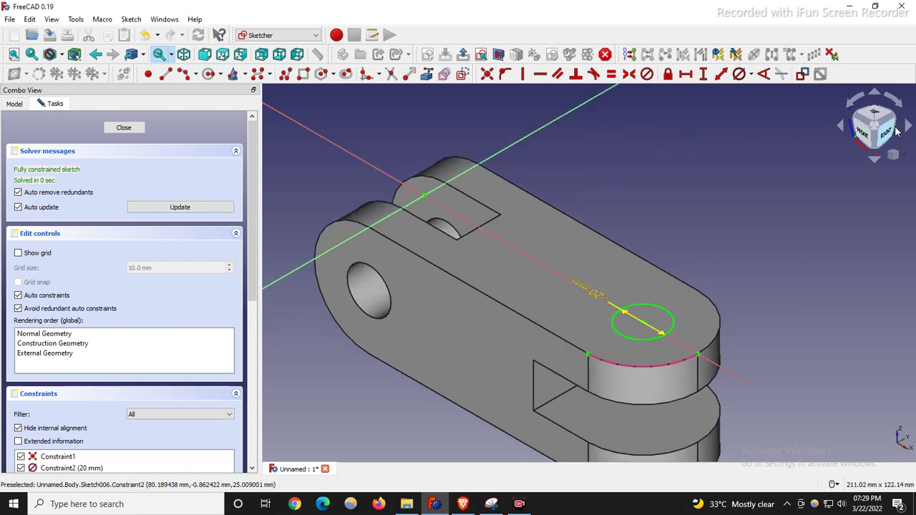
Move the circle's 20 mm diameter label clear of the part's outline and finish the top-face sketch.
left_click(874, 112)
left_click_drag(645, 337, 812, 231)
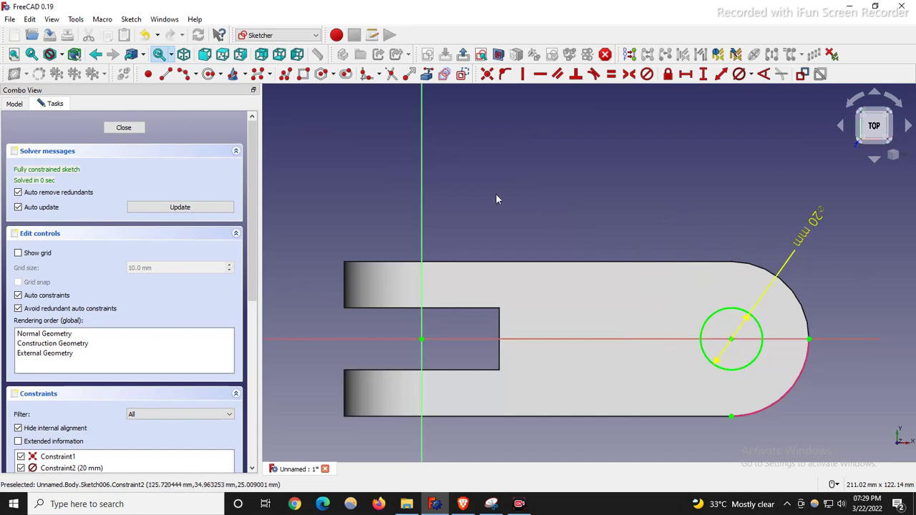
left_click(128, 128)
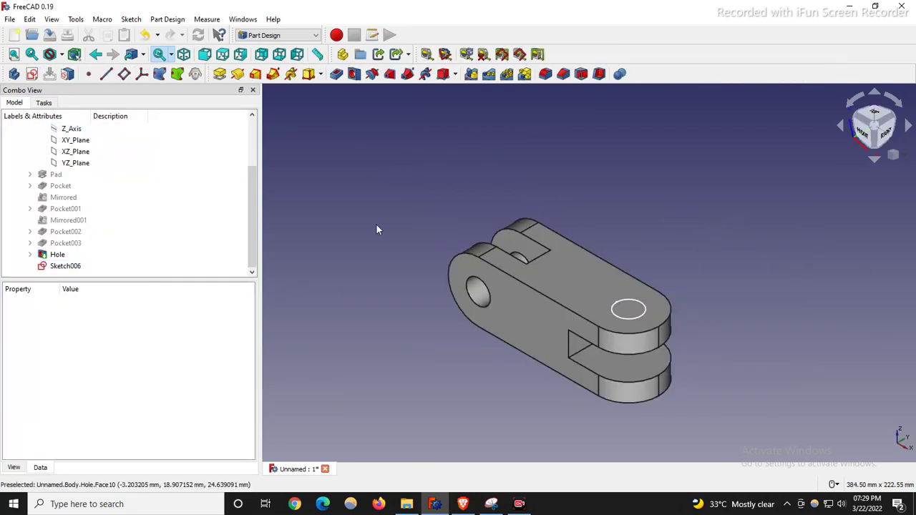
Cut a Hole from the top-face circle with 20 mm diameter and Through all depth.
left_click(354, 74)
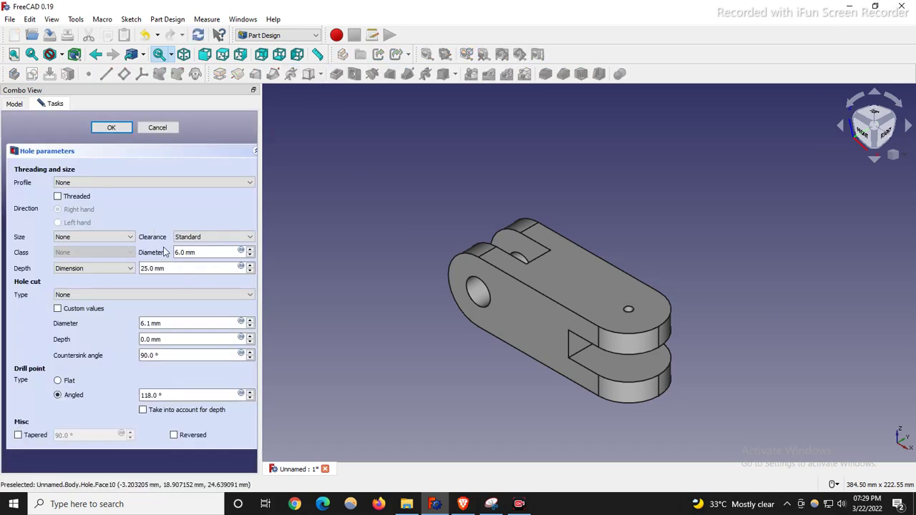
double_click(185, 252)
type("20")
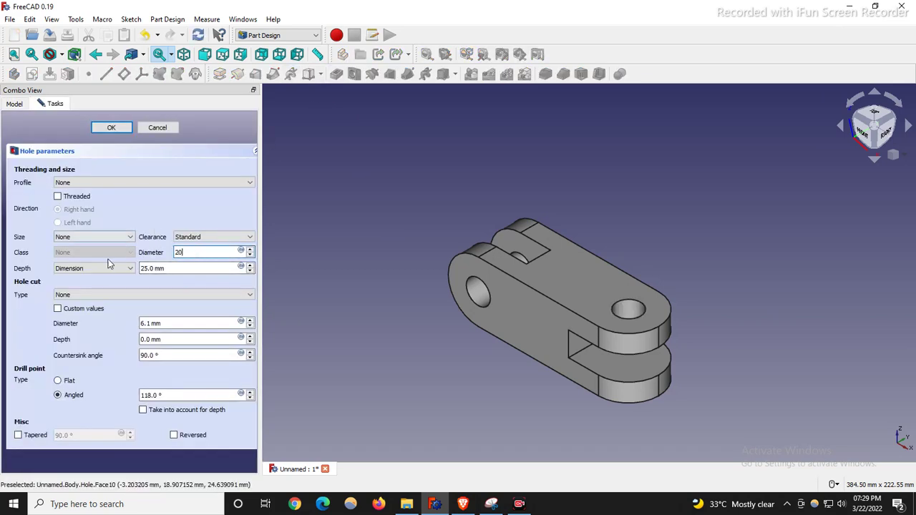
left_click(103, 269)
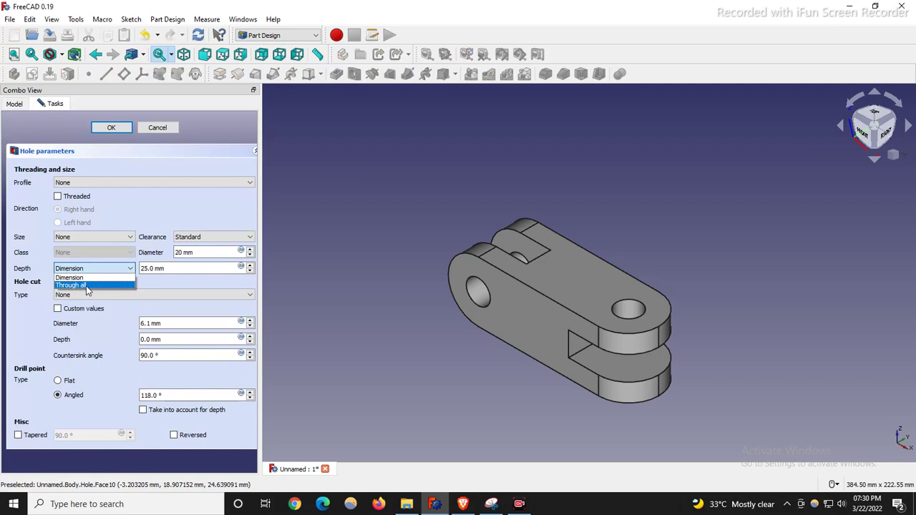
left_click(84, 286)
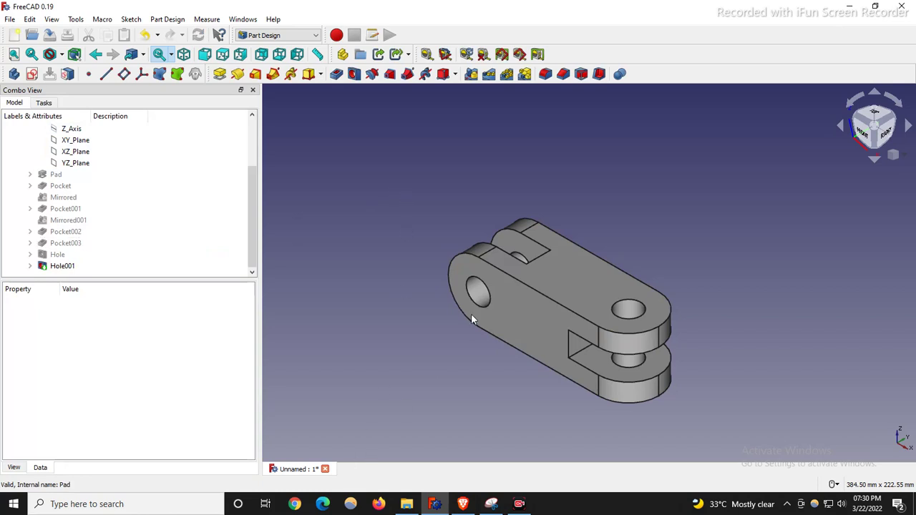
Widen the 3D view and bring up the reference drawing in Snipping Tool to compare it with the link.
scroll(333, 270, "down", 3)
scroll(506, 312, "up", 3)
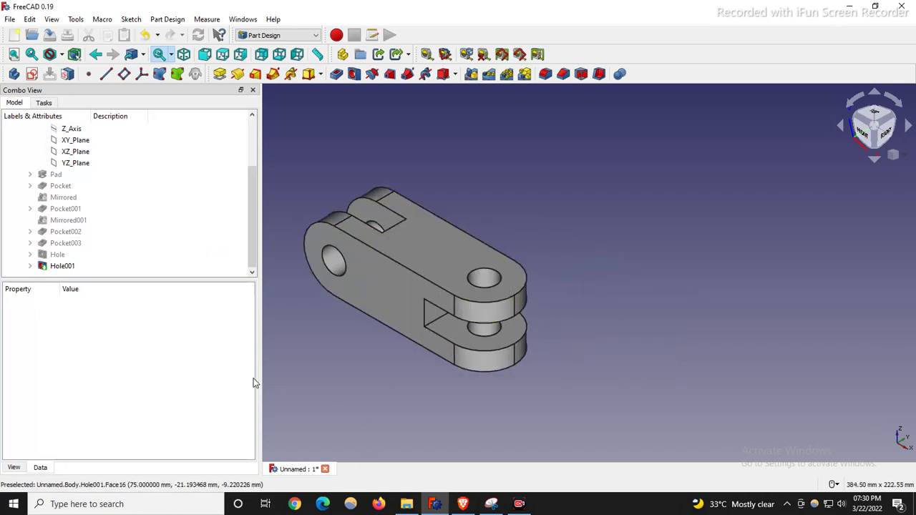
left_click_drag(260, 381, 153, 373)
left_click(491, 503)
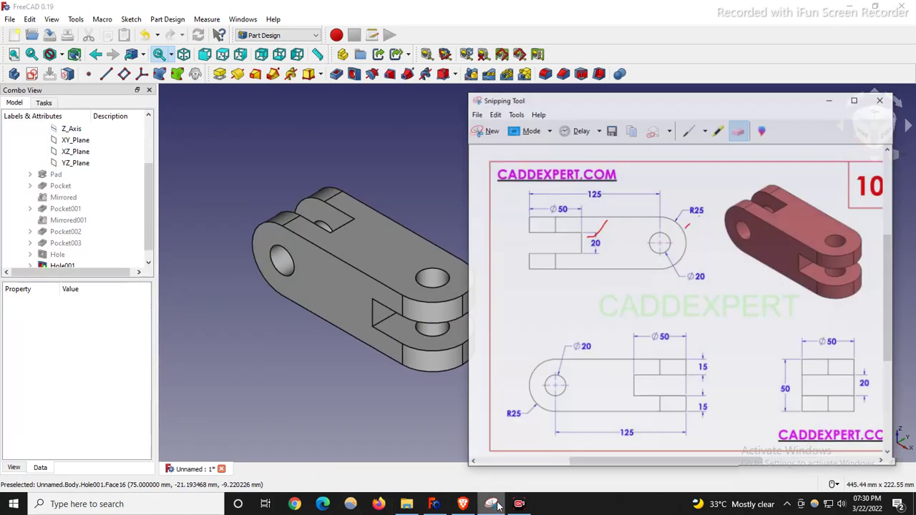
scroll(385, 228, "down", 2)
scroll(544, 300, "up", 1)
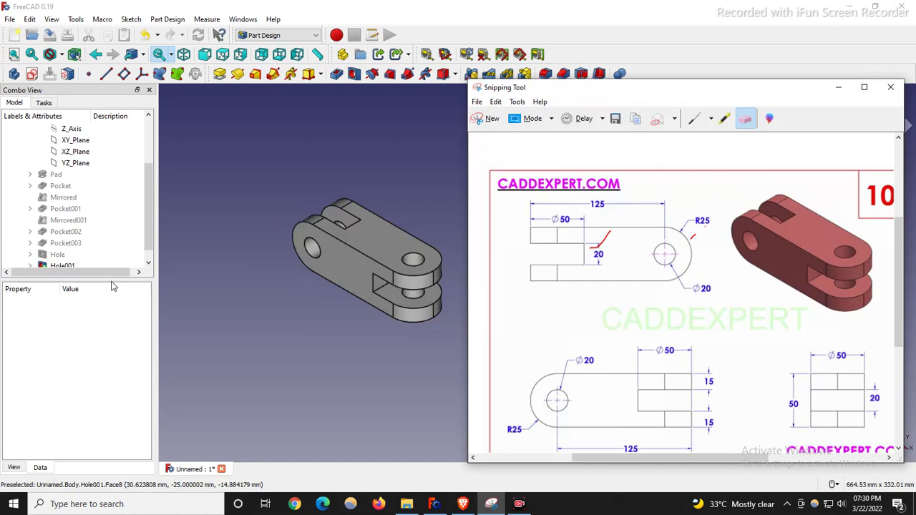
Give the model tree more height and collapse the Body's Origin group.
left_click_drag(111, 279, 107, 326)
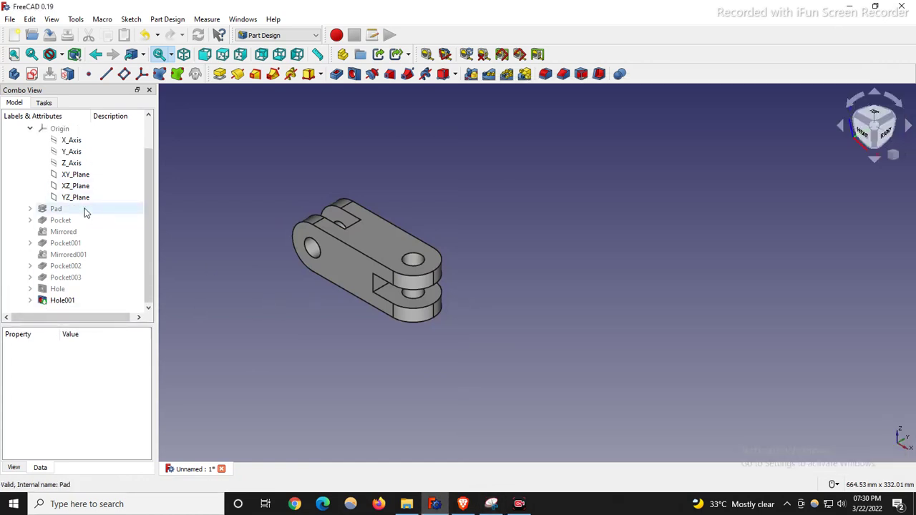
scroll(84, 207, "up", 1)
left_click(29, 161)
Change the Body's shape colour to the magenta basic colour #aa007f in its appearance settings.
left_click(47, 150)
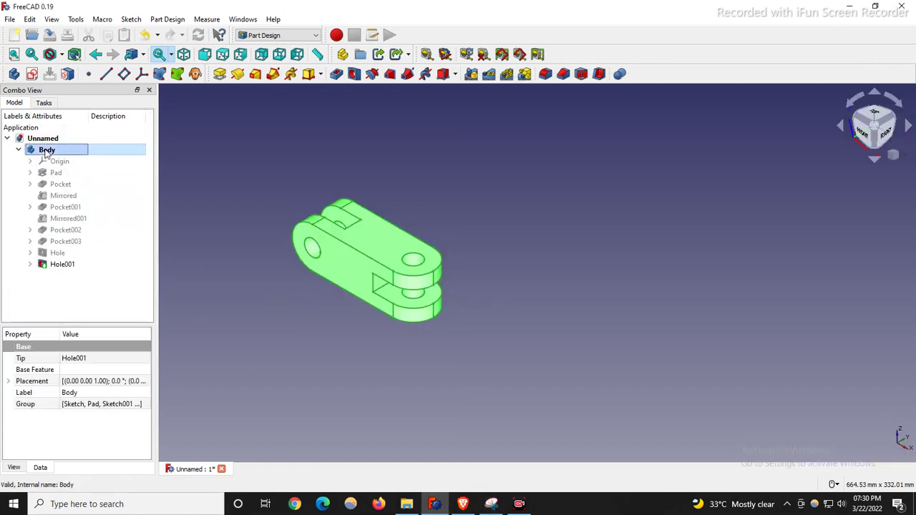
right_click(47, 152)
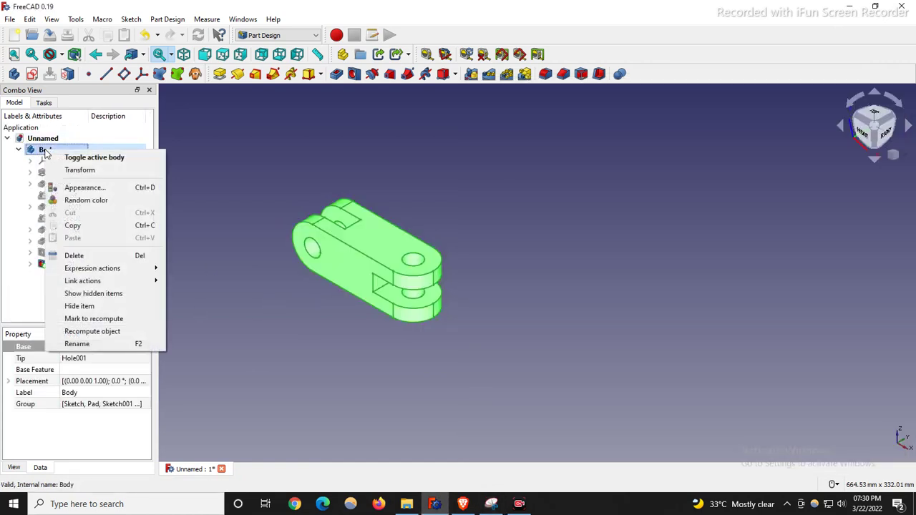
left_click(84, 187)
left_click(106, 229)
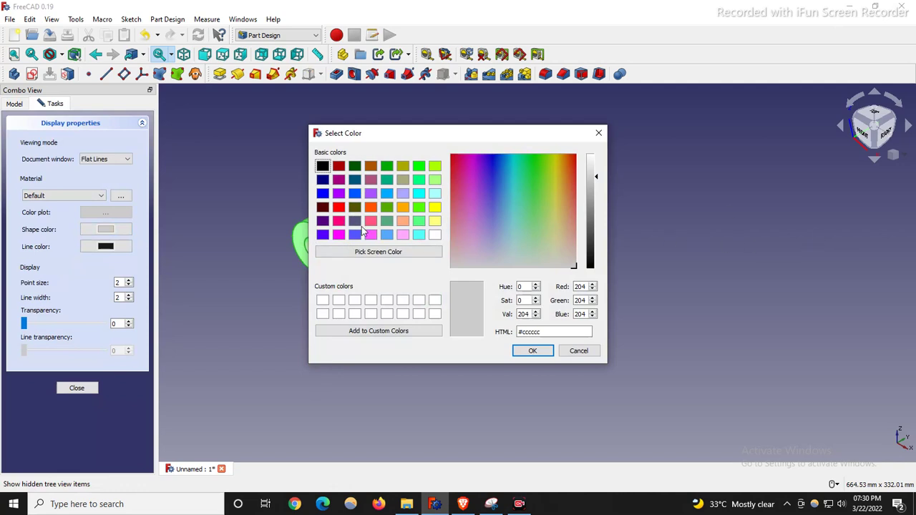
left_click(339, 180)
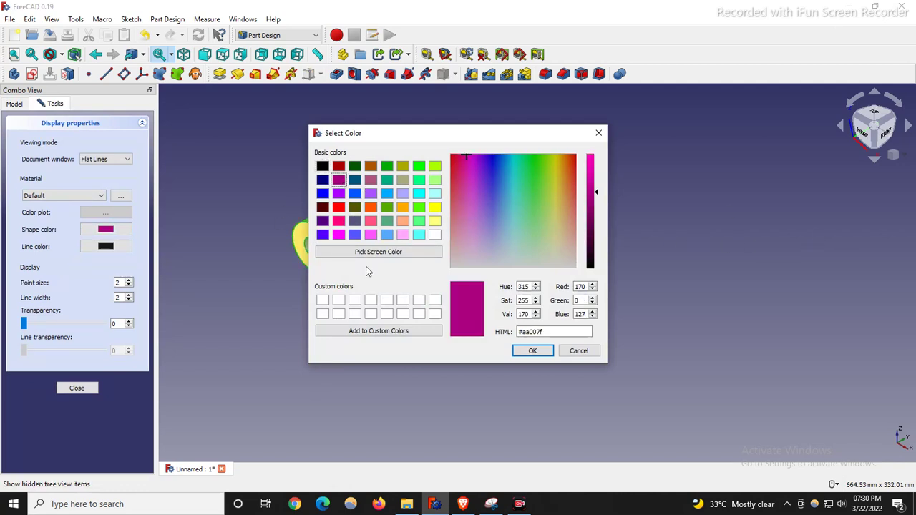
left_click(531, 350)
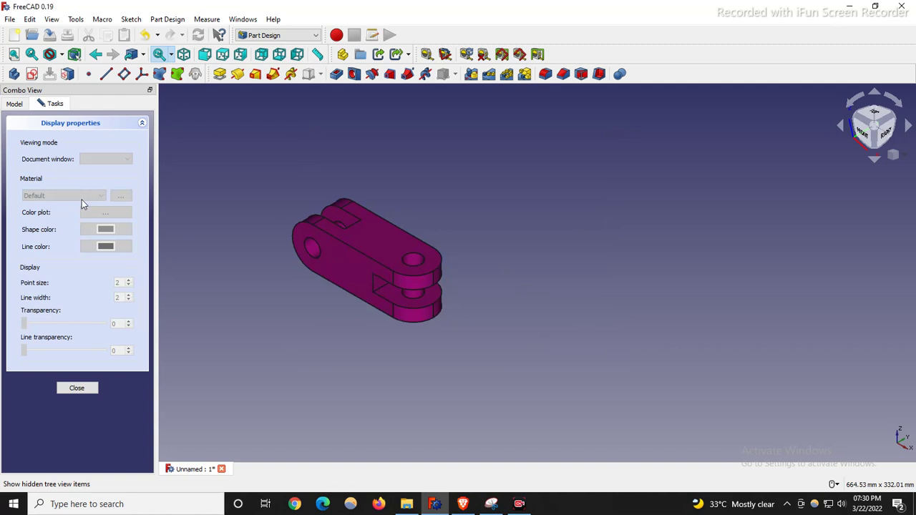
left_click(77, 388)
Darken the Body's magenta shape colour slightly in its appearance settings.
left_click(47, 149)
right_click(50, 150)
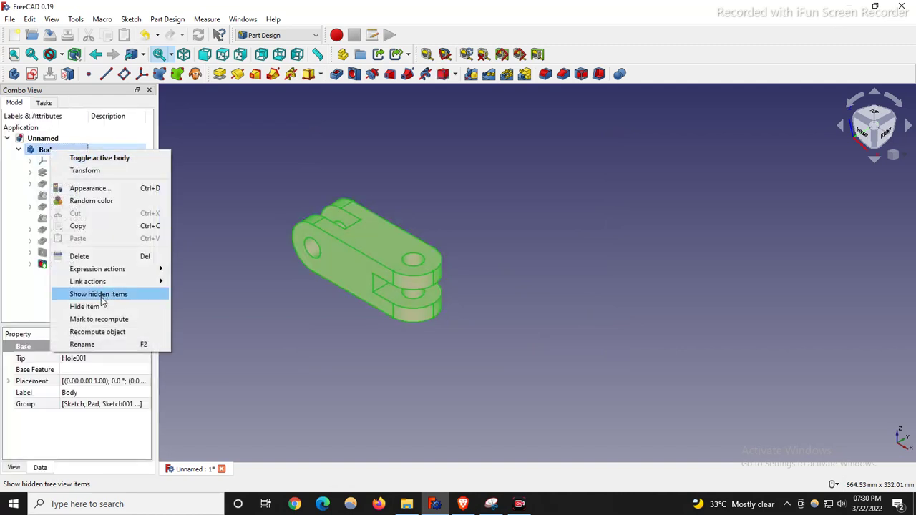
left_click(96, 190)
left_click(105, 230)
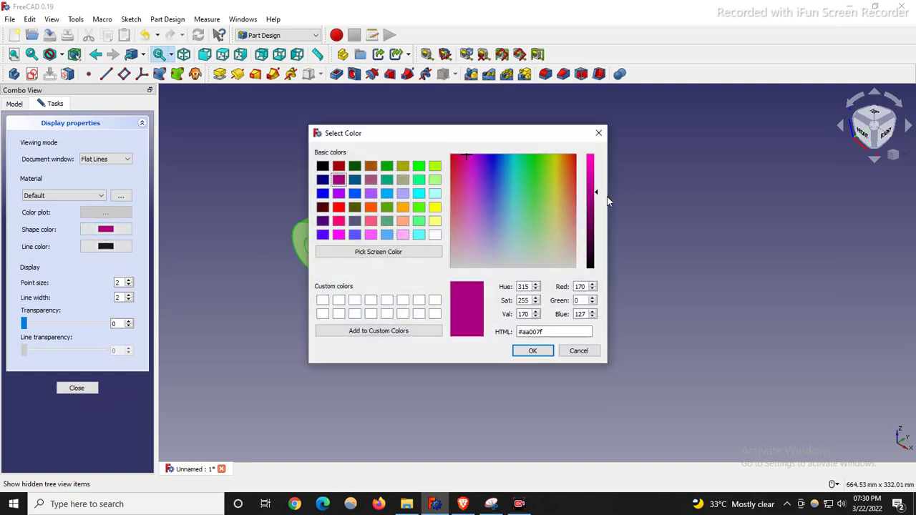
mouse_move(596, 191)
left_mouse_down()
mouse_move(596, 208)
mouse_move(595, 200)
left_mouse_up()
left_click(530, 351)
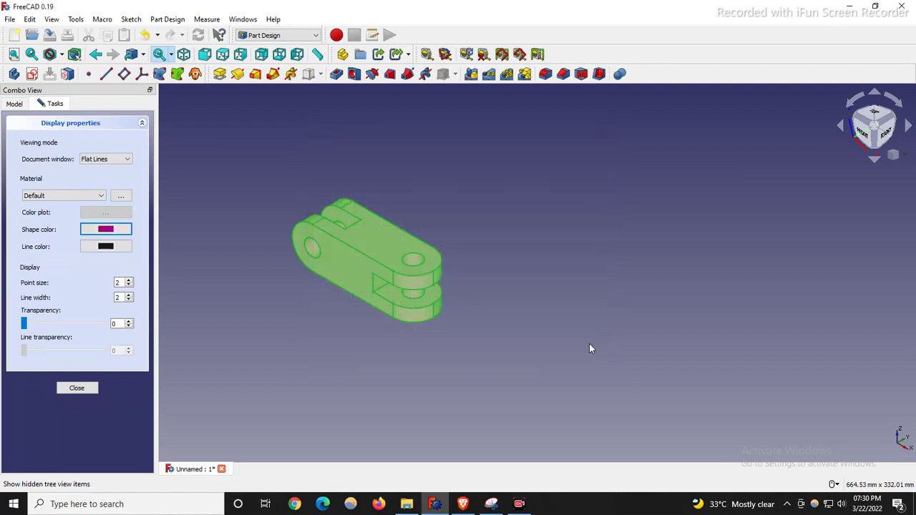
Compare the coloured link with drawing 103 in Snipping Tool, placing and widening its window so the whole drawing shows beside the model.
left_click(501, 505)
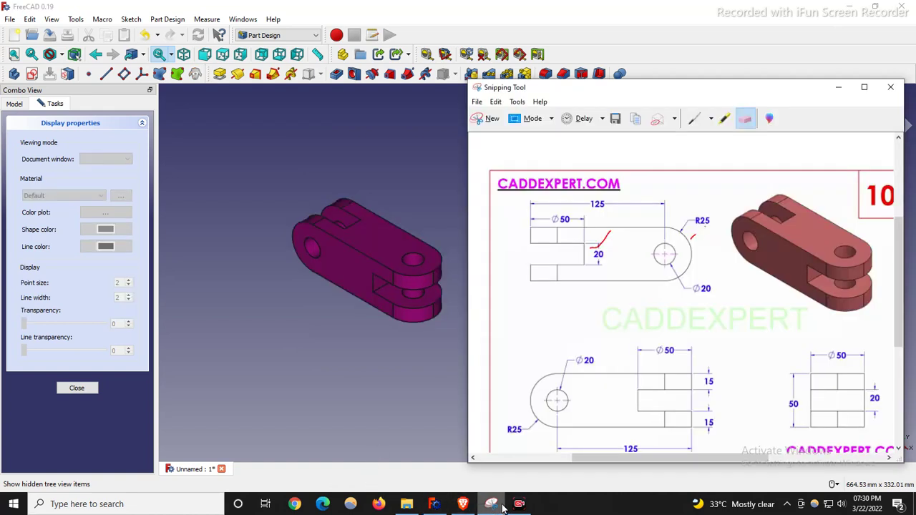
scroll(282, 189, "up", 5)
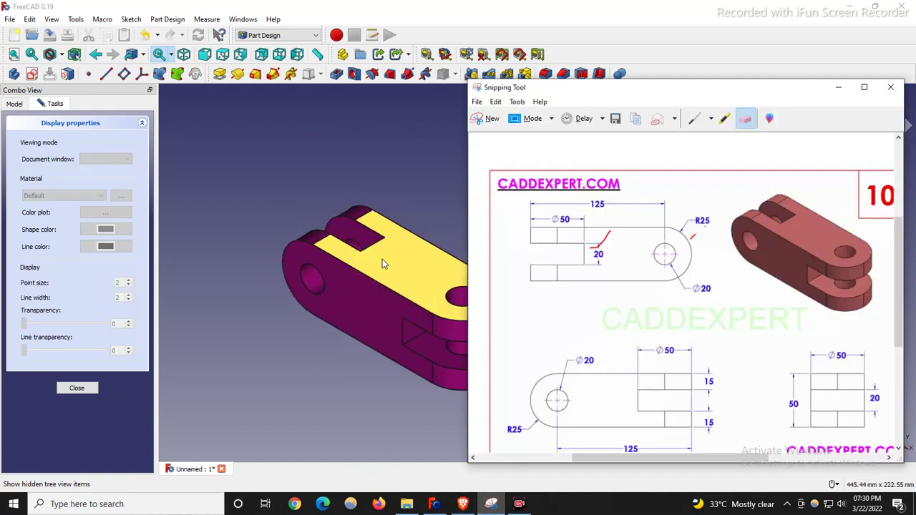
scroll(447, 243, "down", 3)
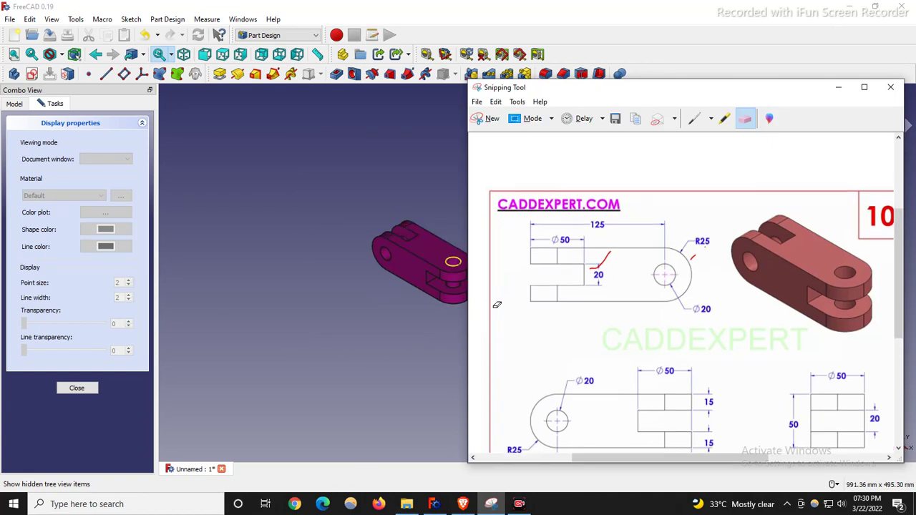
scroll(497, 304, "up", 1)
scroll(271, 224, "down", 2)
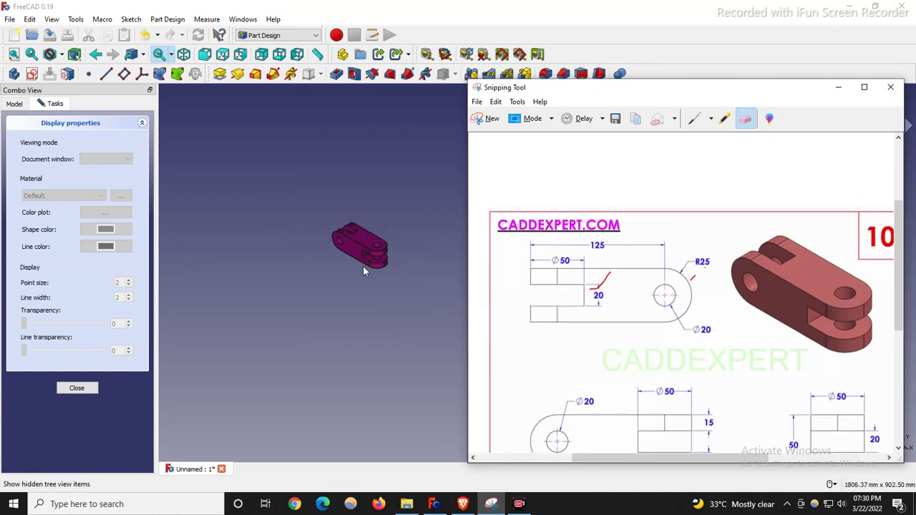
scroll(399, 238, "up", 4)
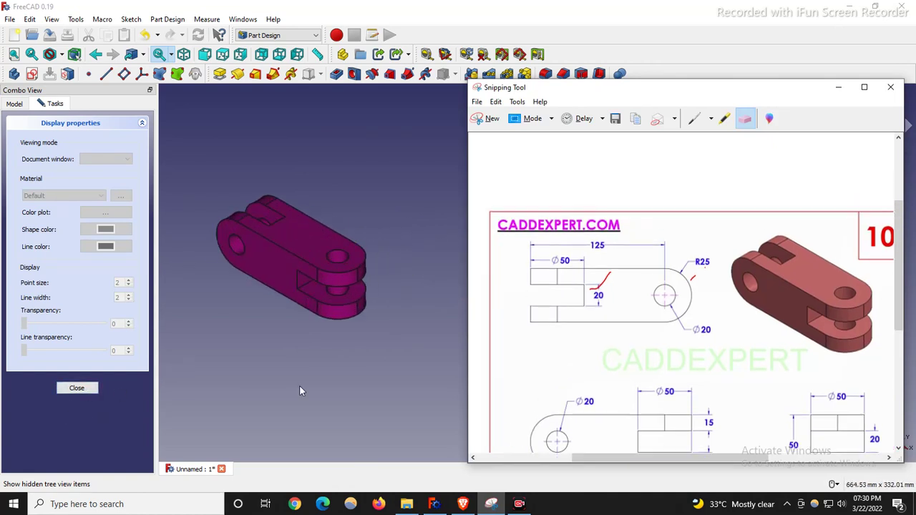
scroll(461, 130, "down", 1)
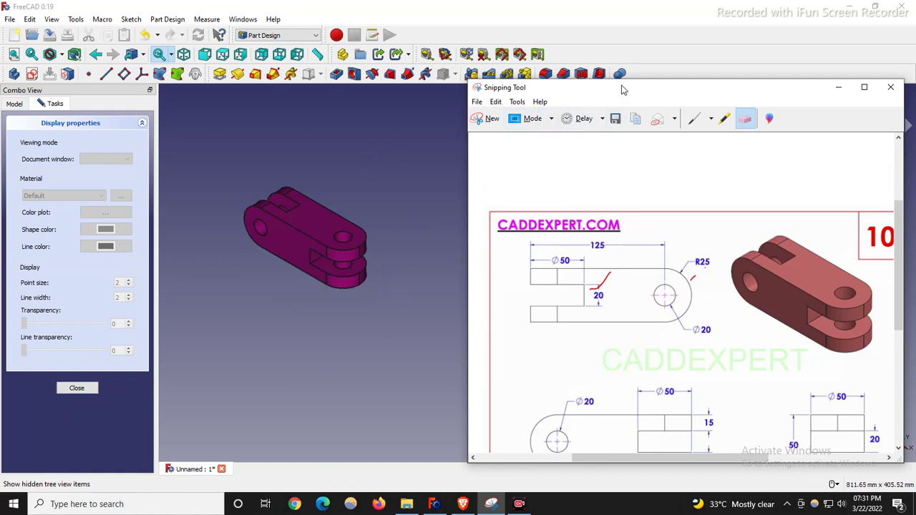
left_click_drag(642, 96, 590, 49)
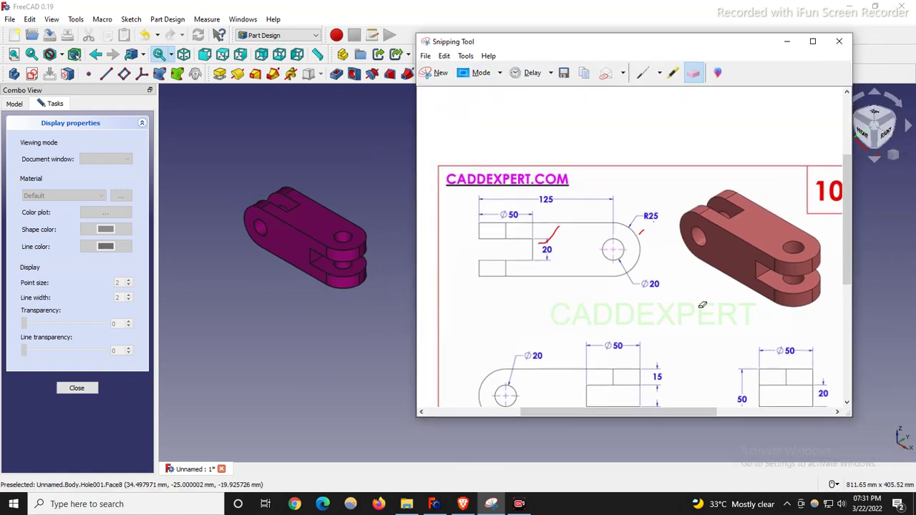
left_click_drag(851, 324, 893, 324)
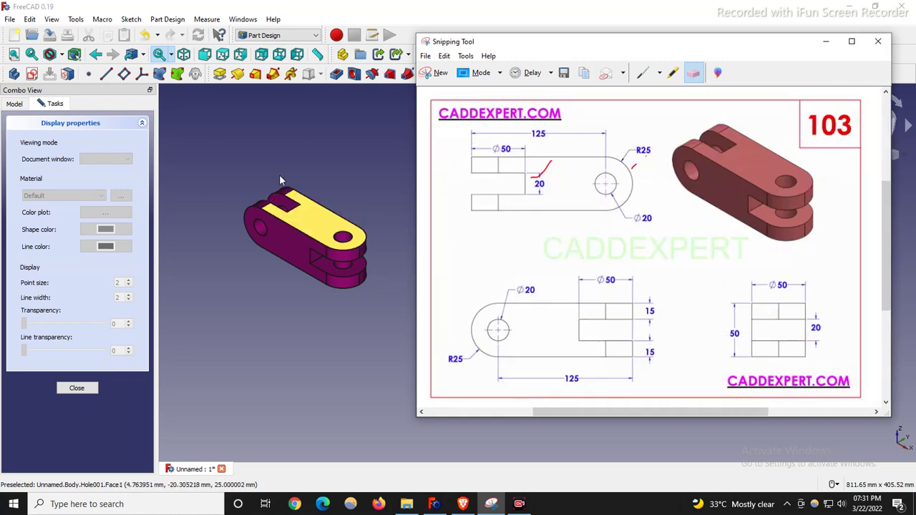
scroll(306, 156, "up", 2)
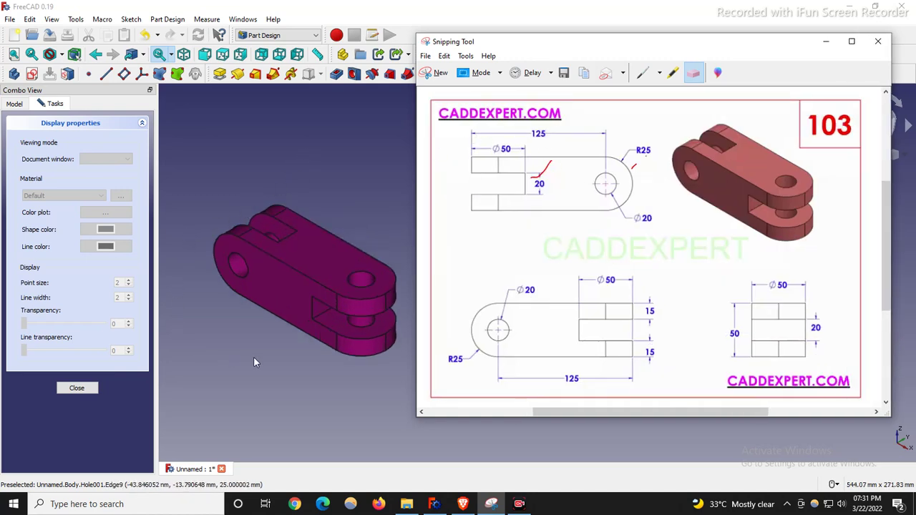